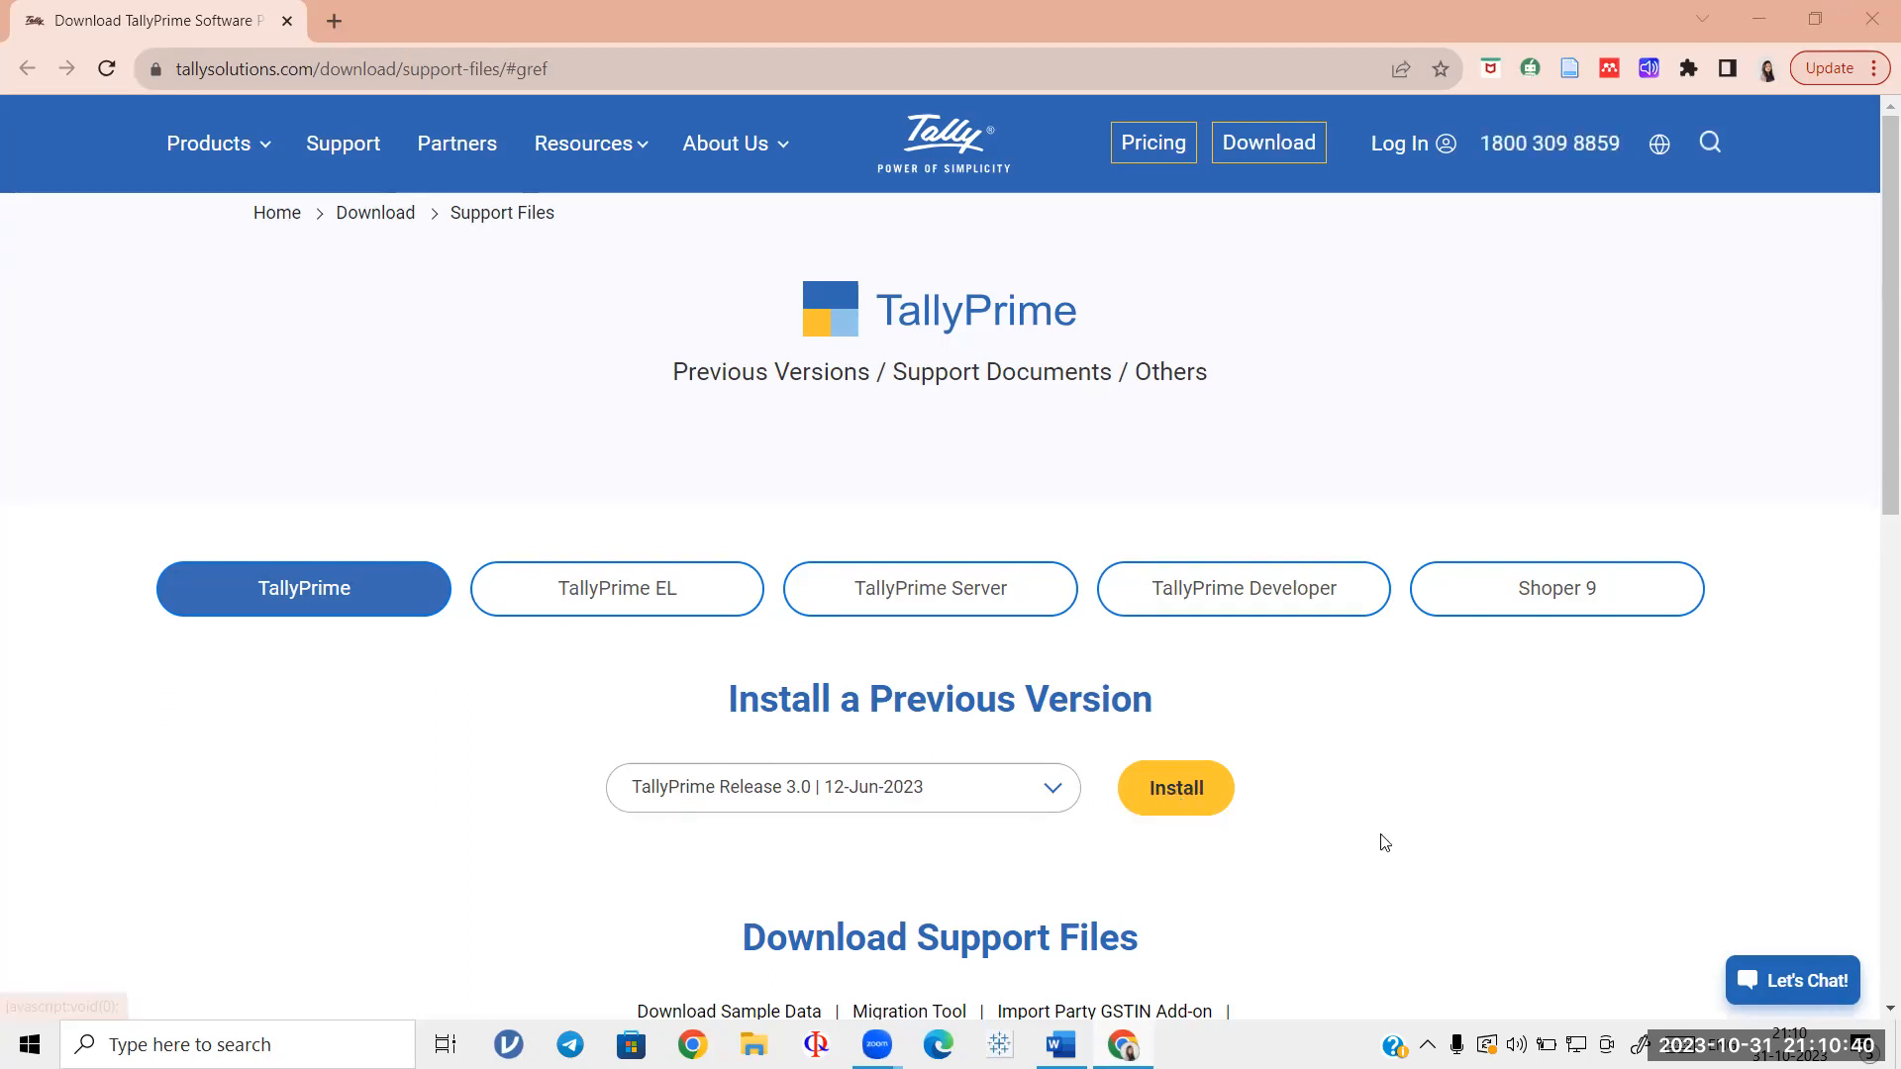
Step: Open Windows search from the taskbar to look for an app
{"action": "left_click", "coordinate": [153, 1042]}
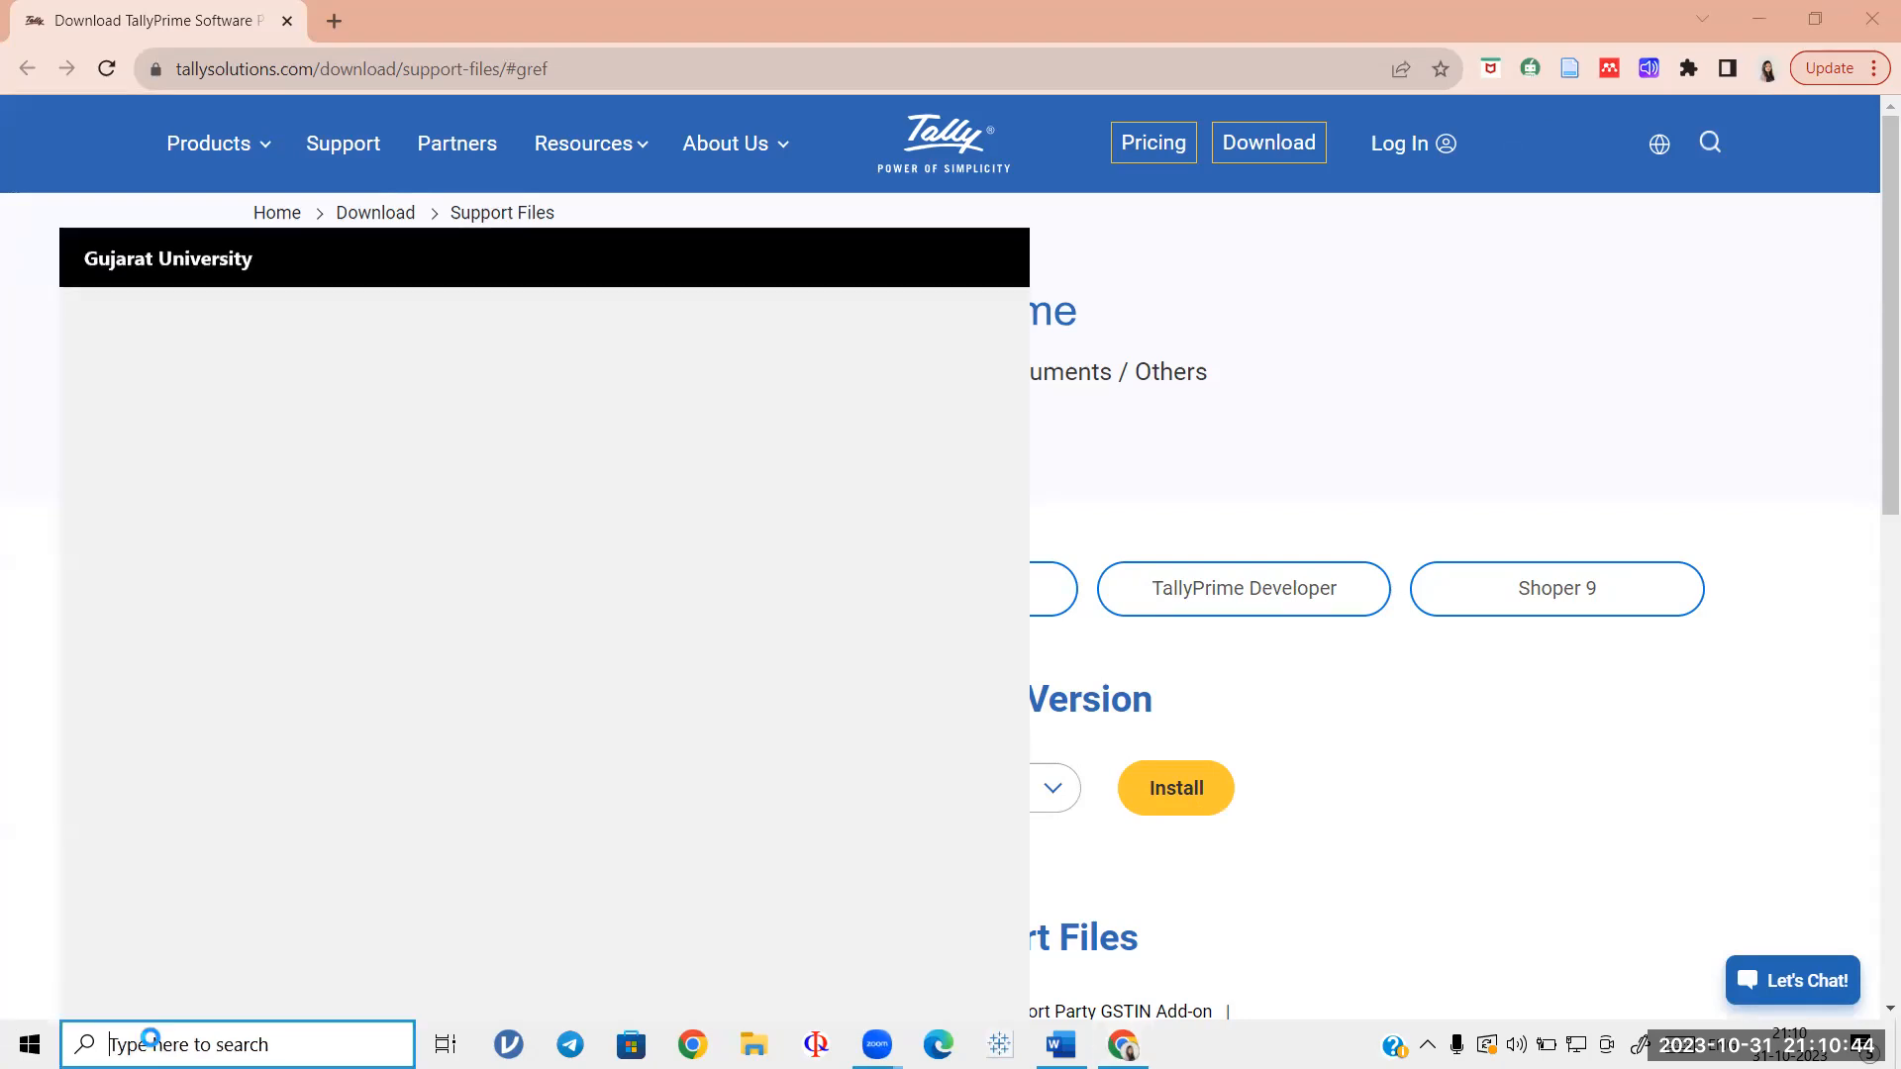
Step: Search for 'TAL' and launch TallyPrime from the results
{"action": "type", "text": "TAL"}
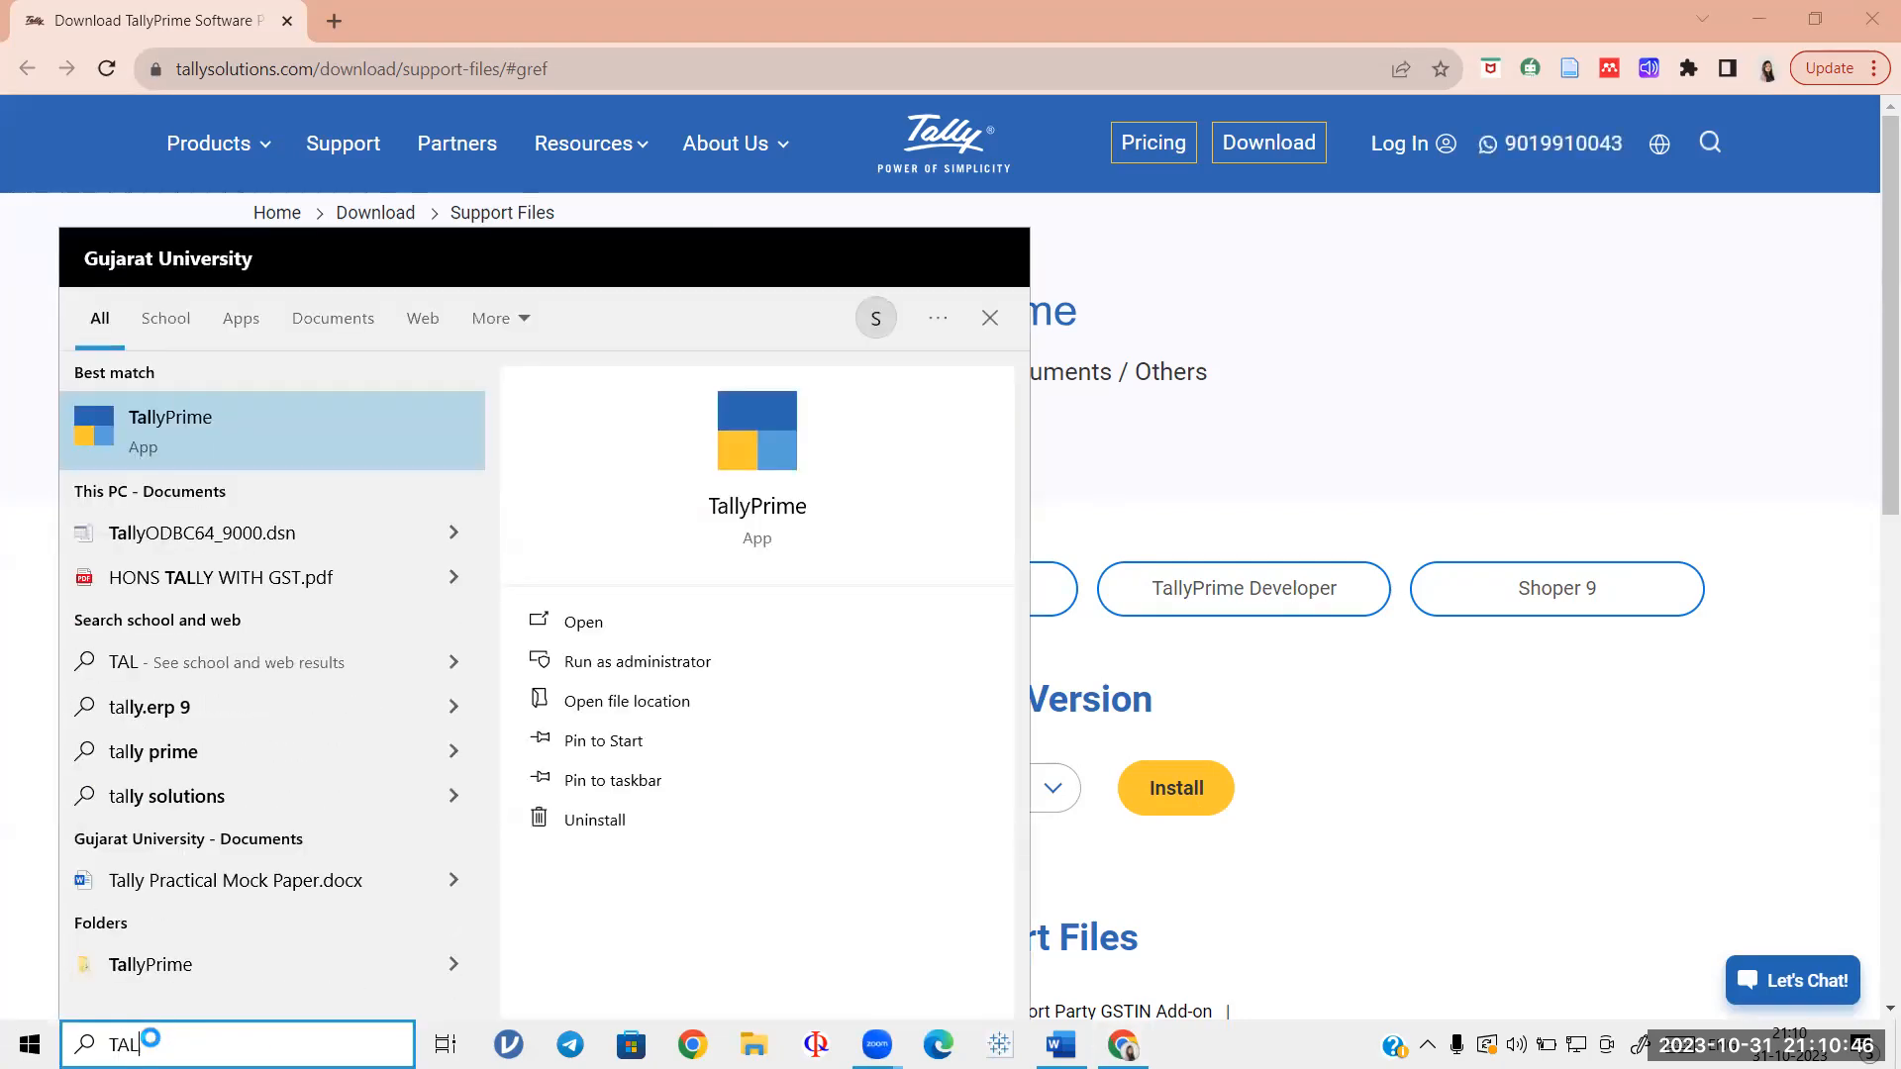
{"action": "left_click", "coordinate": [668, 622]}
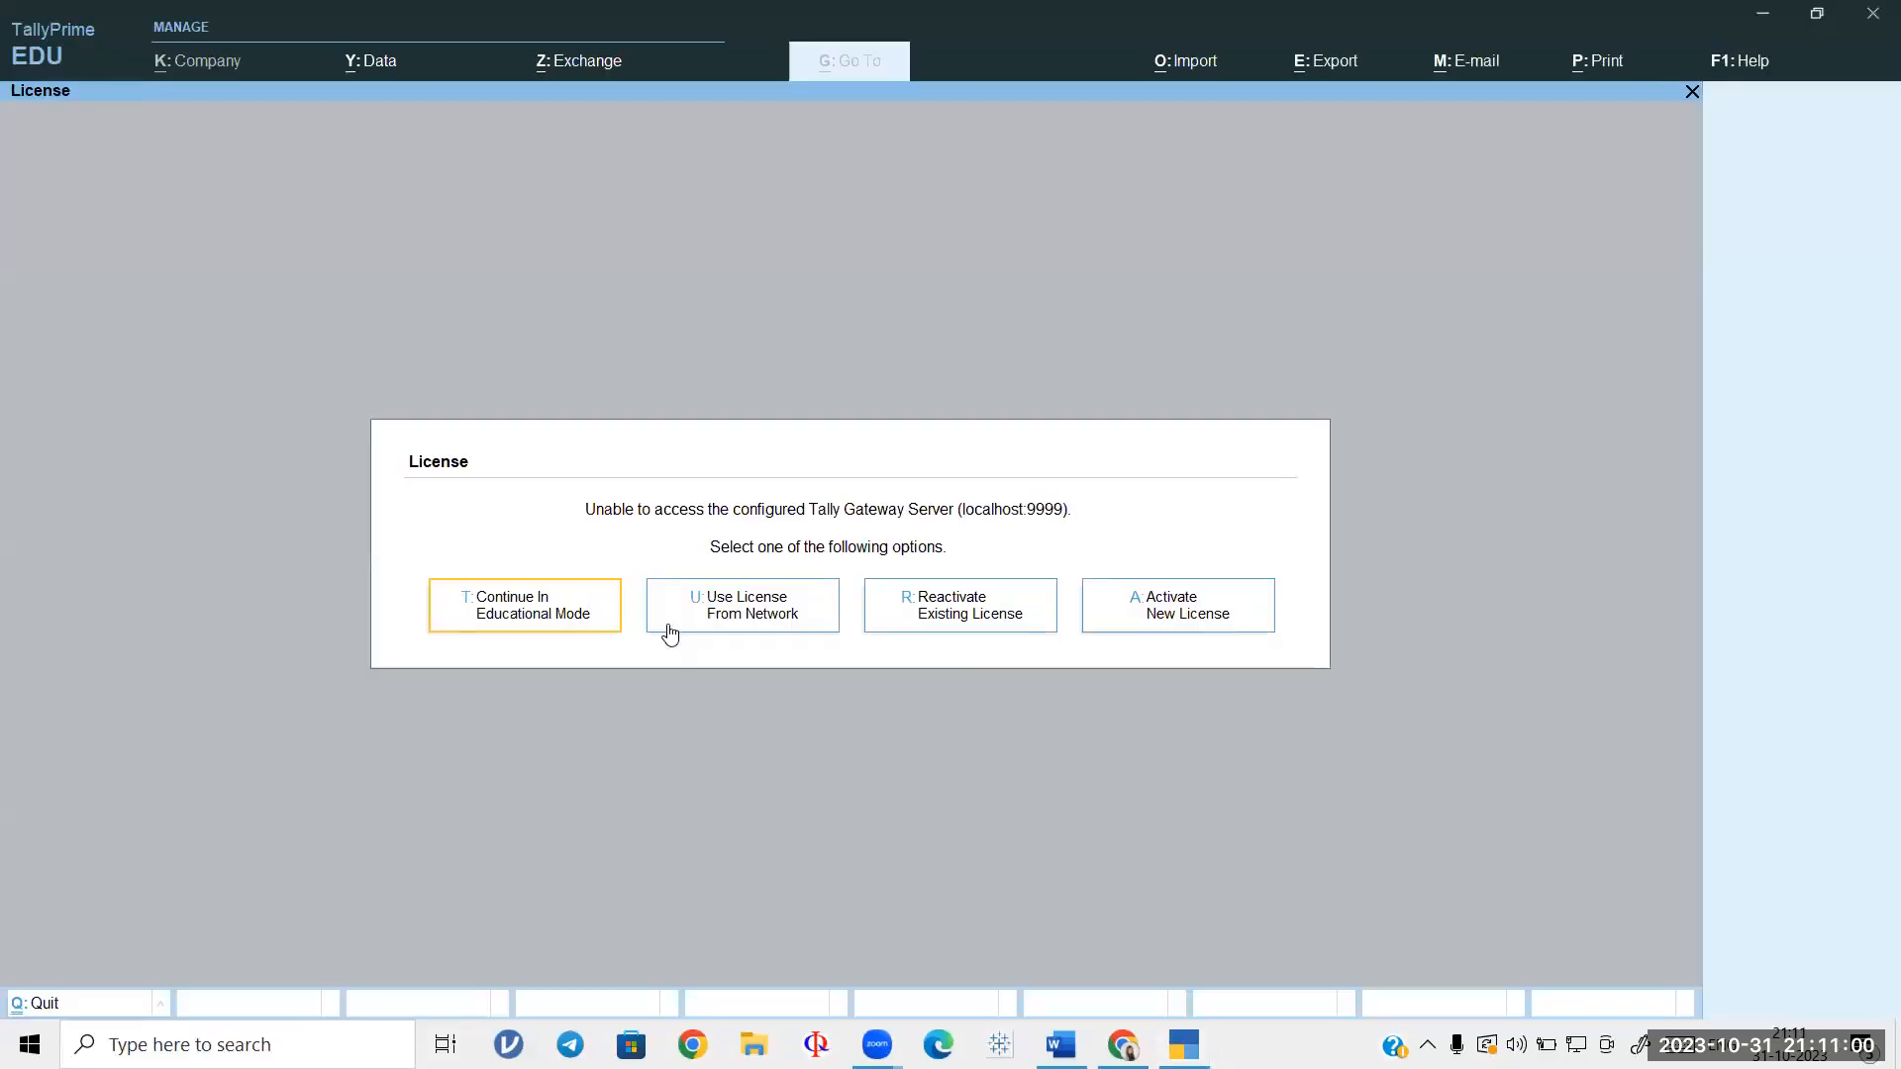
Step: Continue in Educational Mode to the Gateway of Tally, then bring the Word mock paper forward
{"action": "key", "text": "Return"}
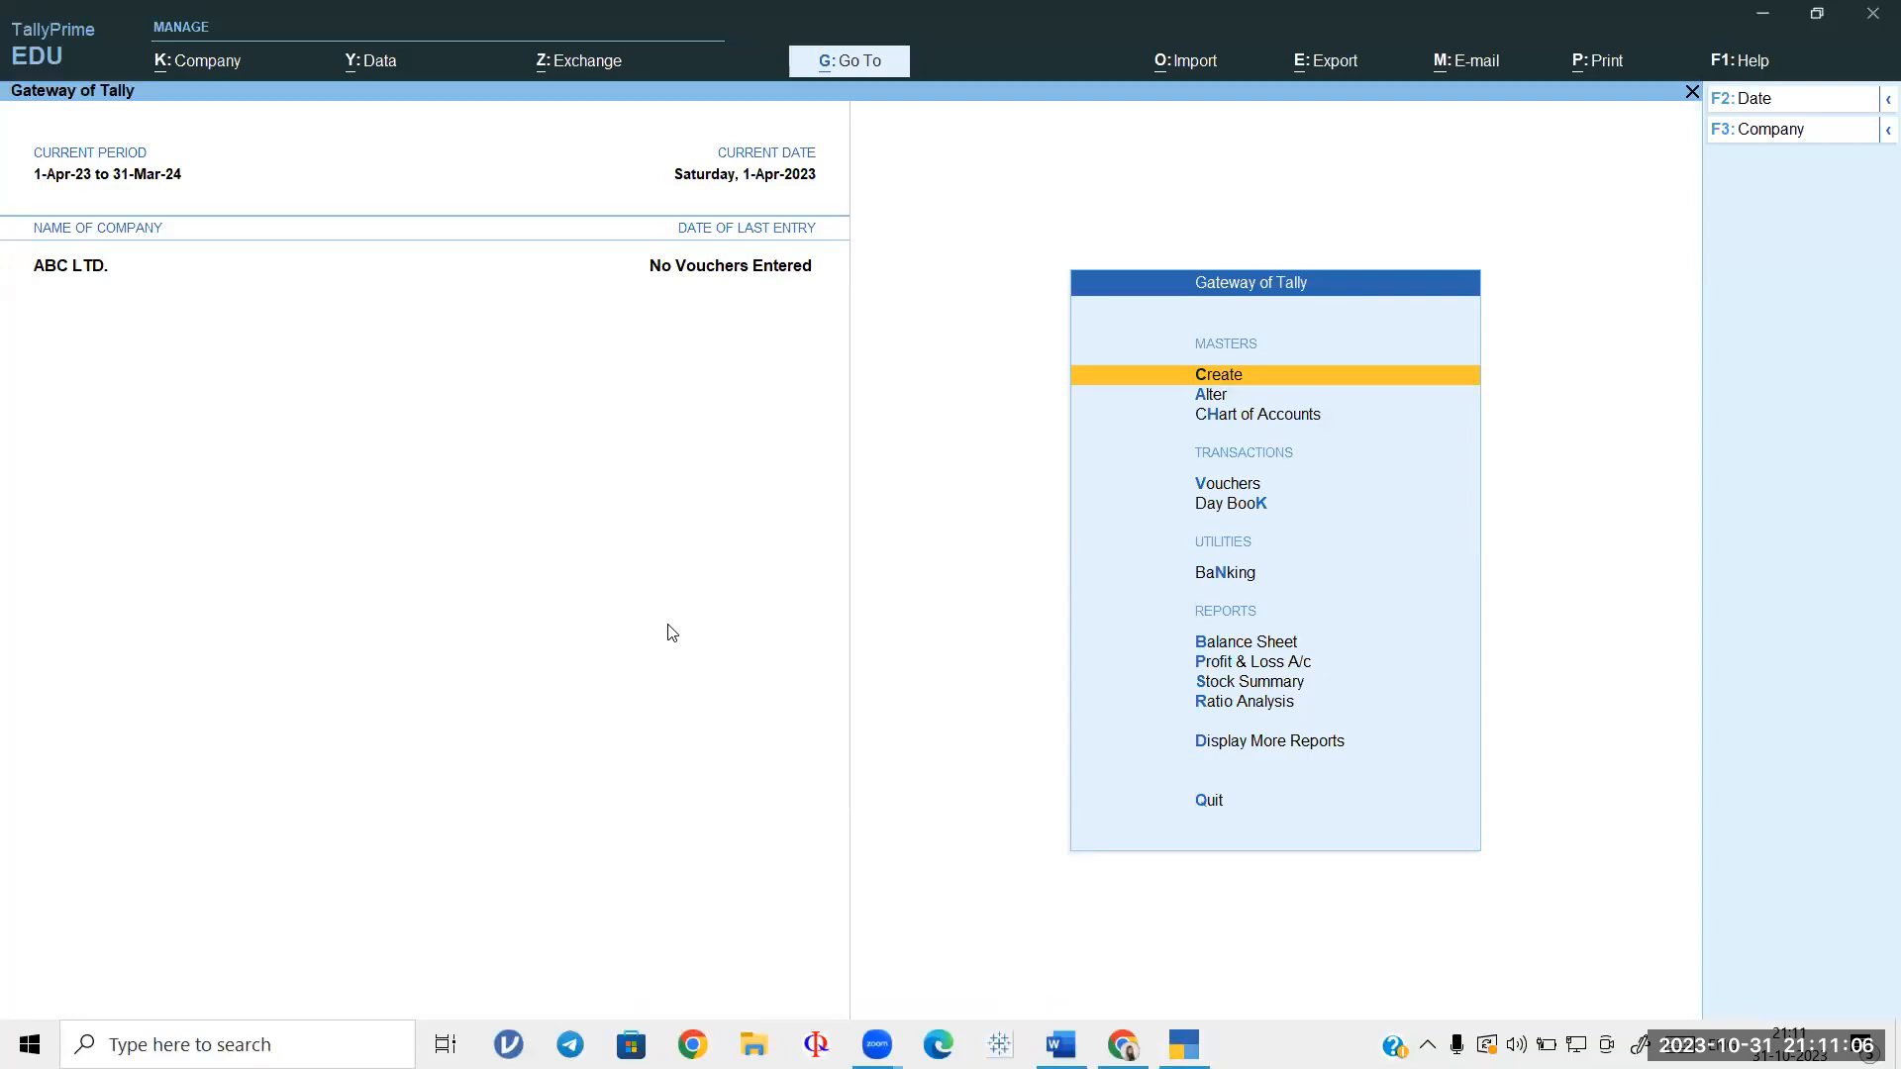
{"action": "left_click", "coordinate": [203, 62]}
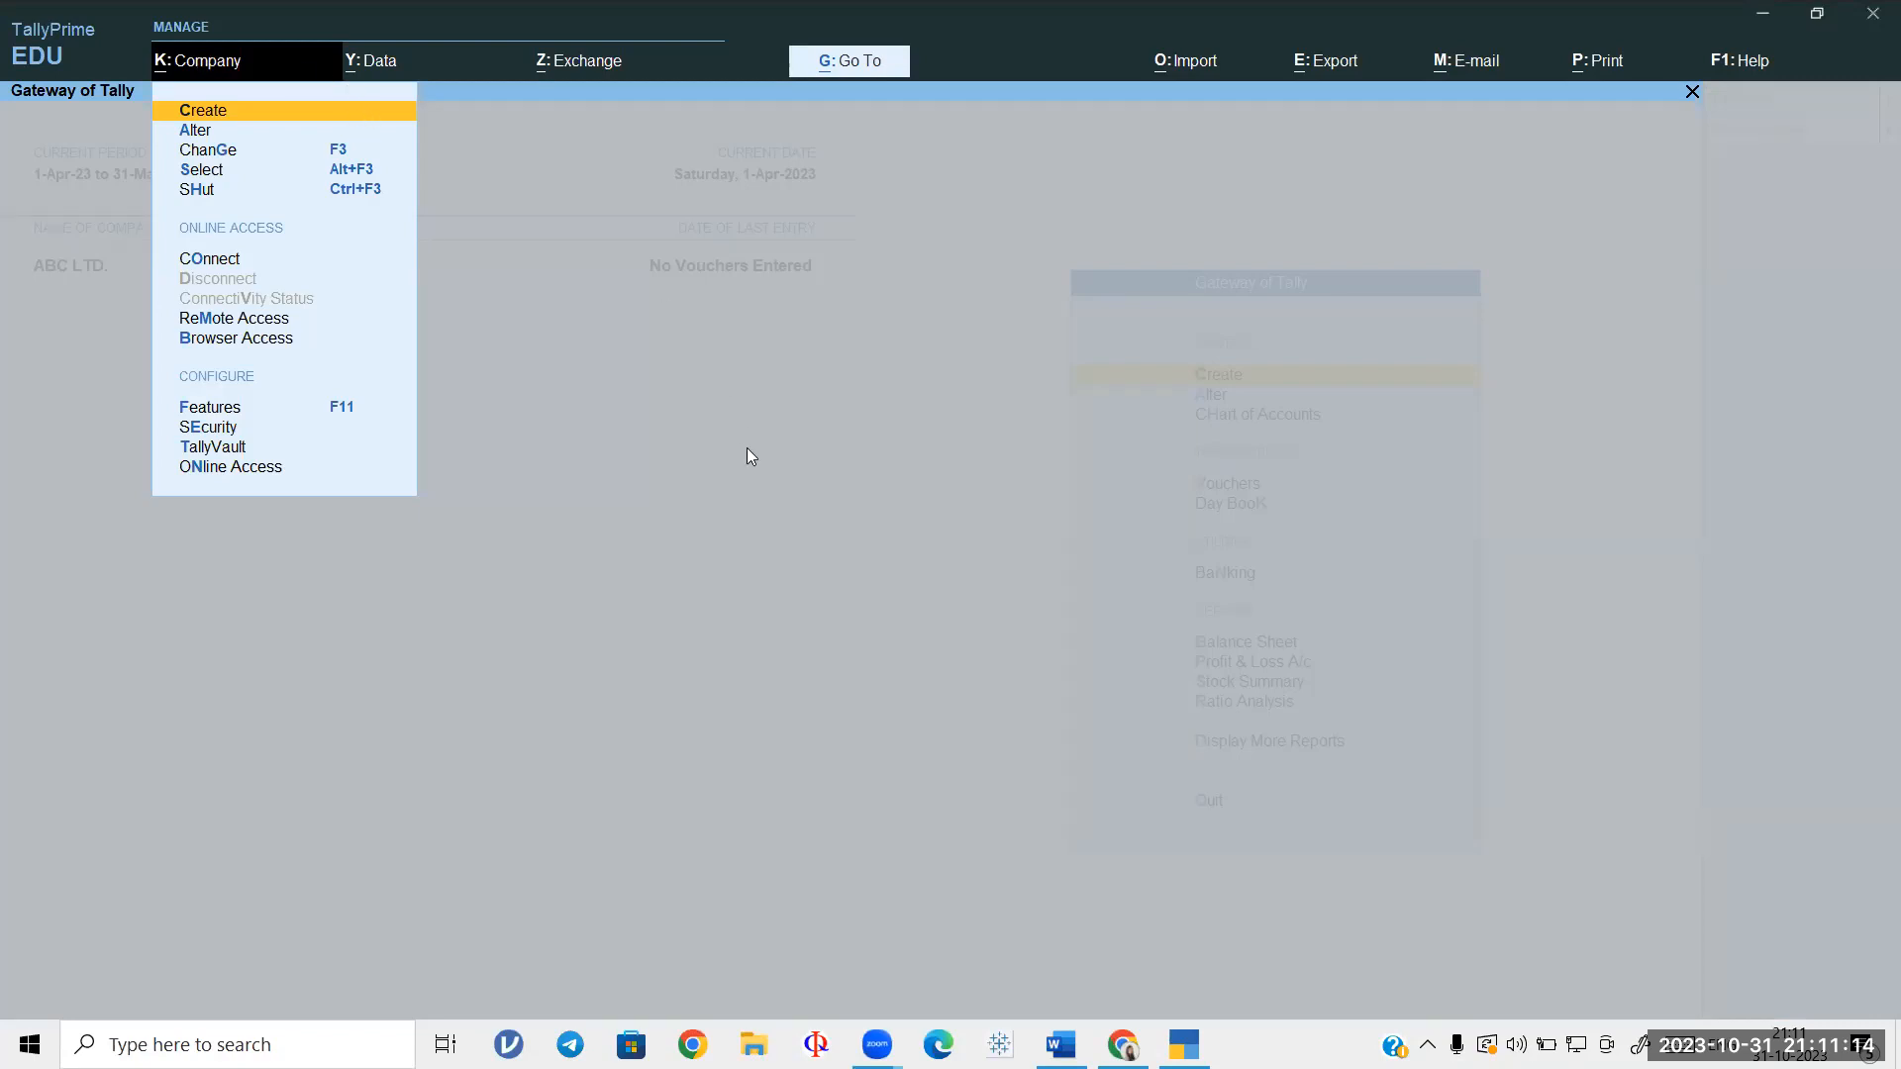
{"action": "left_click", "coordinate": [756, 507]}
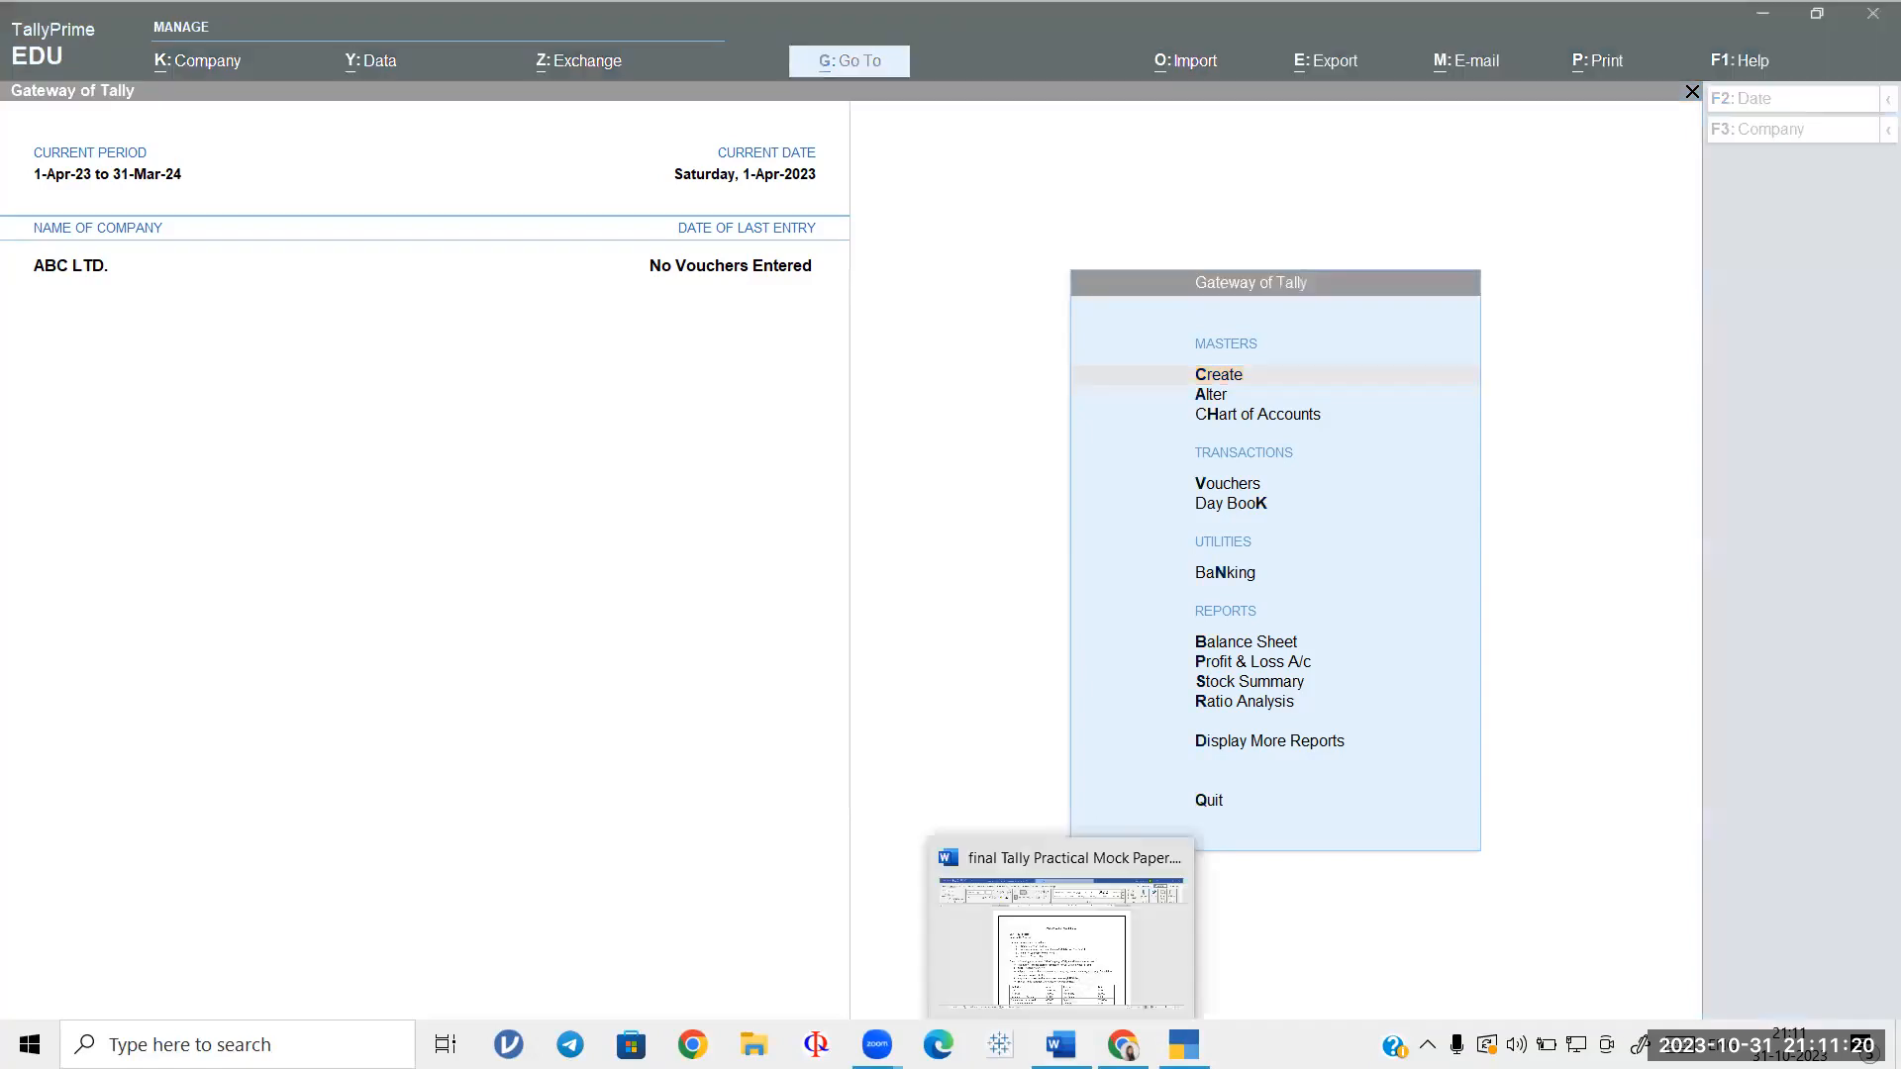
{"action": "left_click", "coordinate": [1060, 1043]}
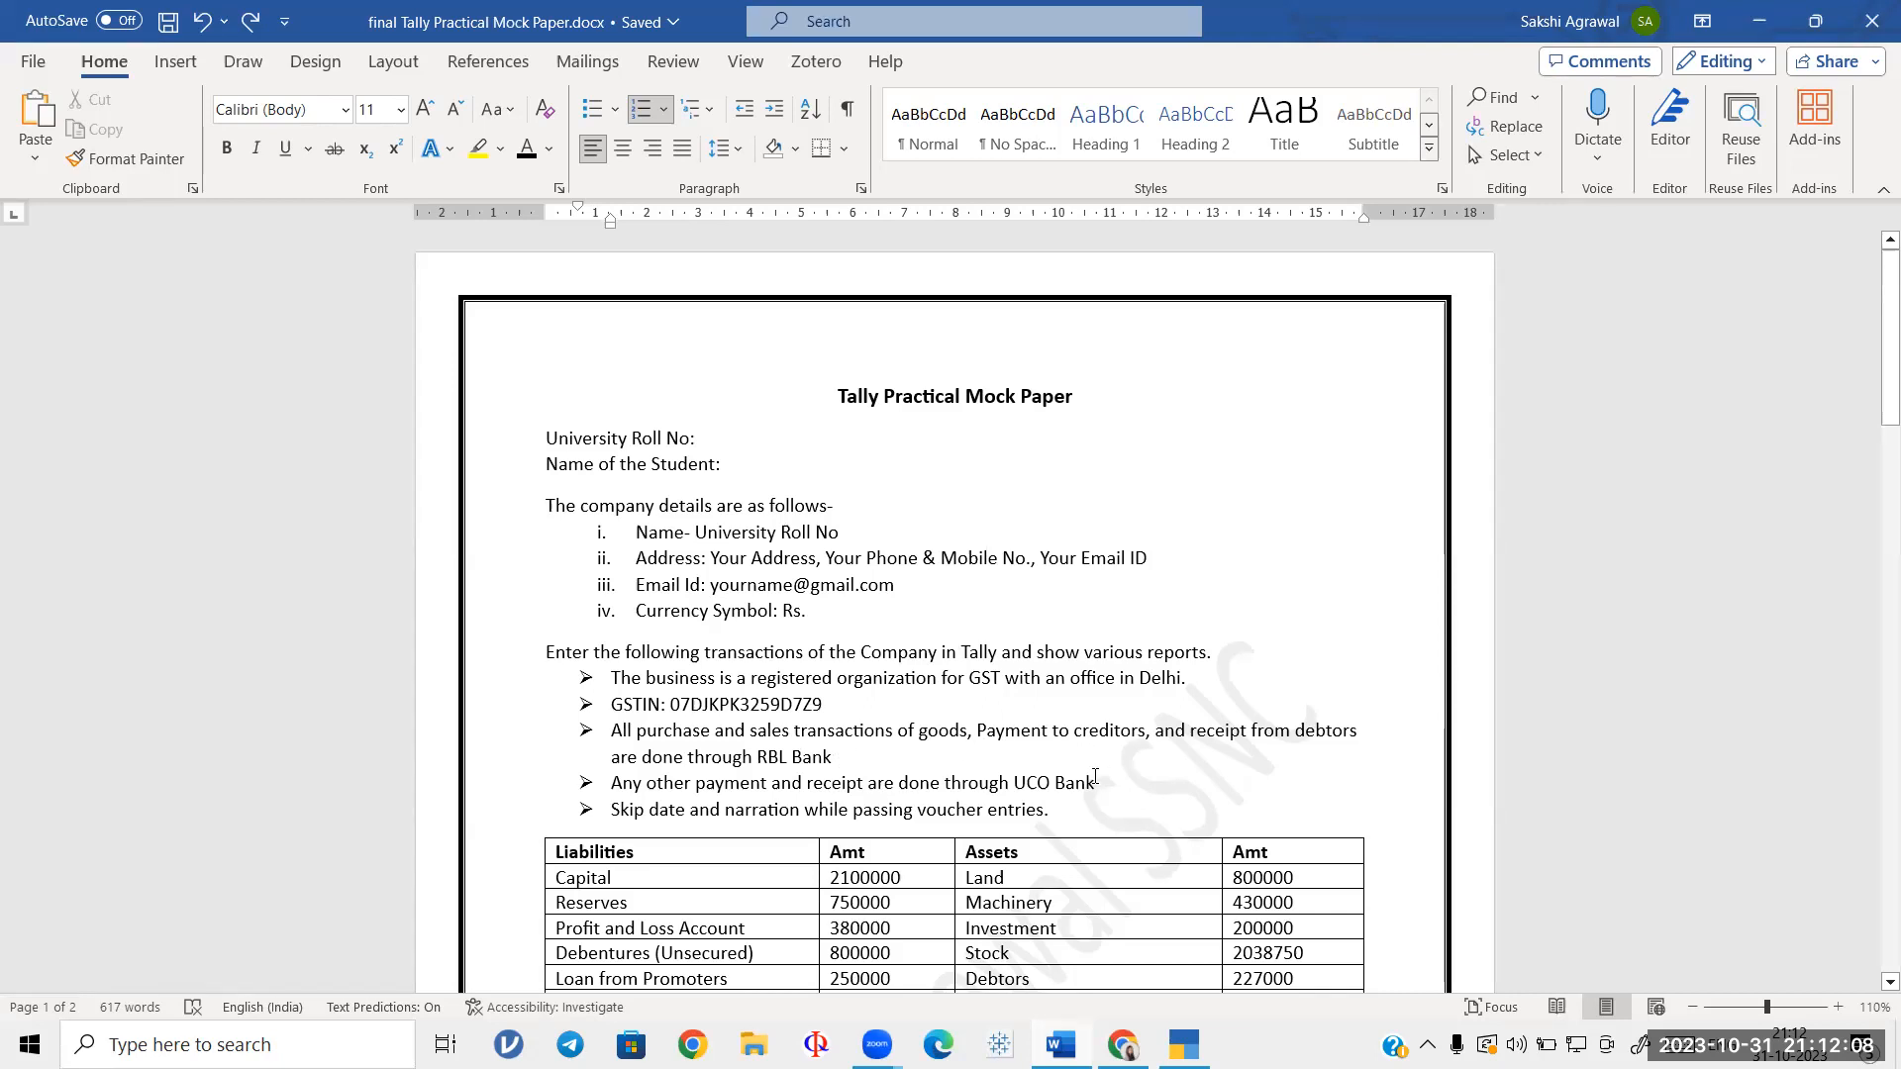
{"action": "scroll", "coordinate": [1095, 777], "scroll_direction": "down", "scroll_amount": 5}
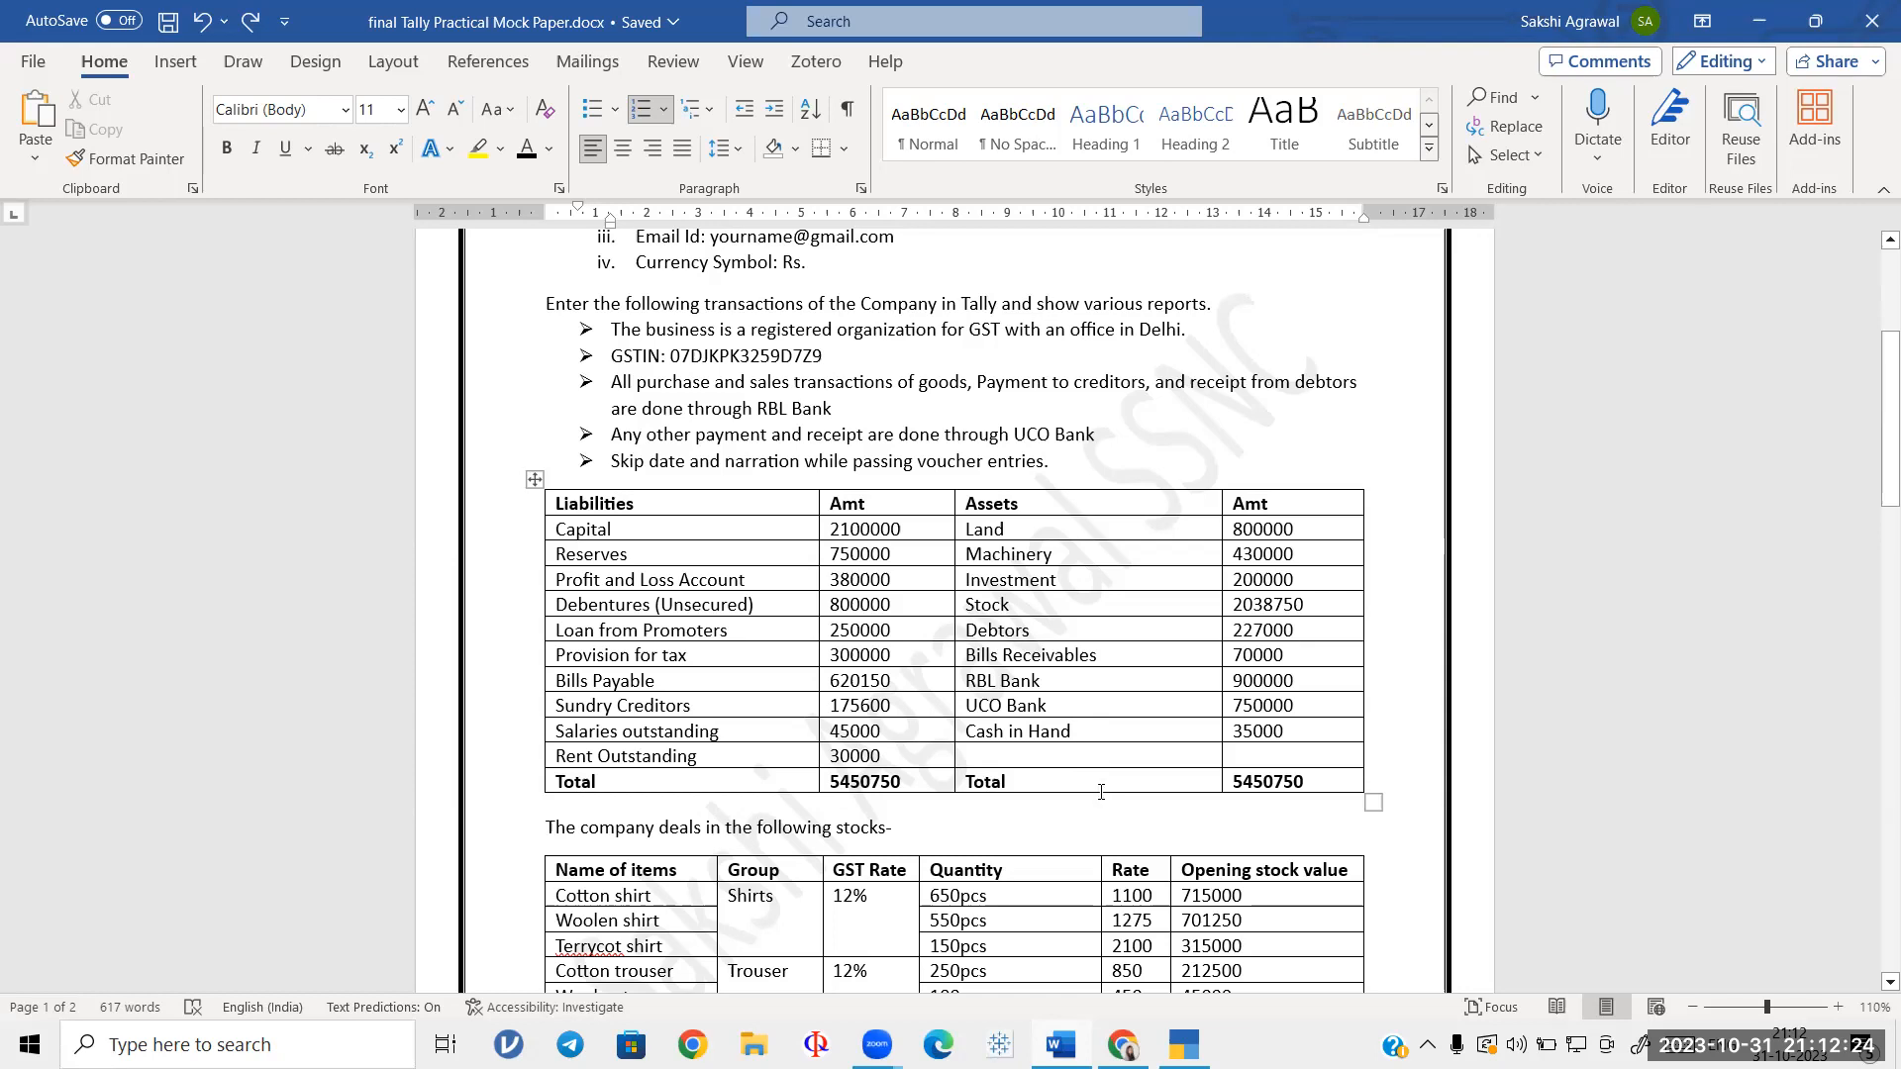
{"action": "scroll", "coordinate": [1101, 792], "scroll_direction": "down", "scroll_amount": 10}
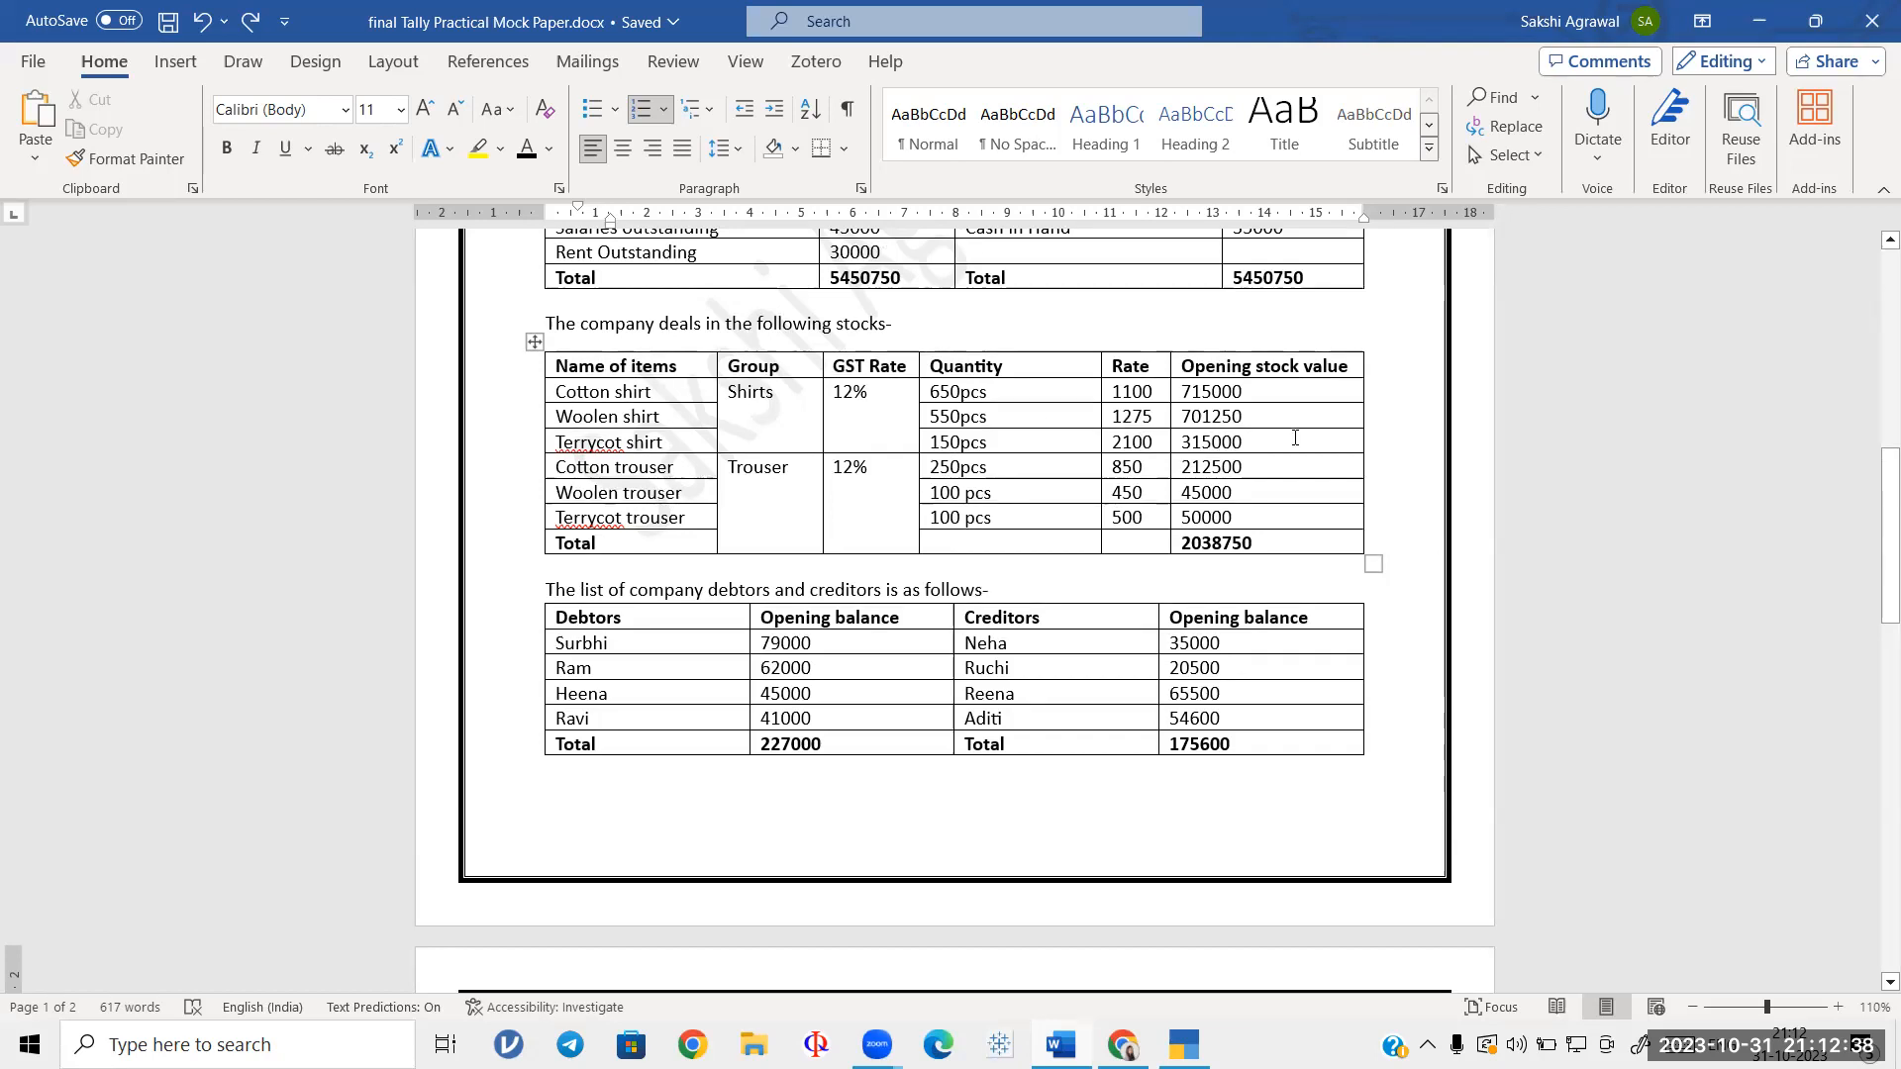
{"action": "scroll", "coordinate": [1295, 438], "scroll_direction": "down", "scroll_amount": 5}
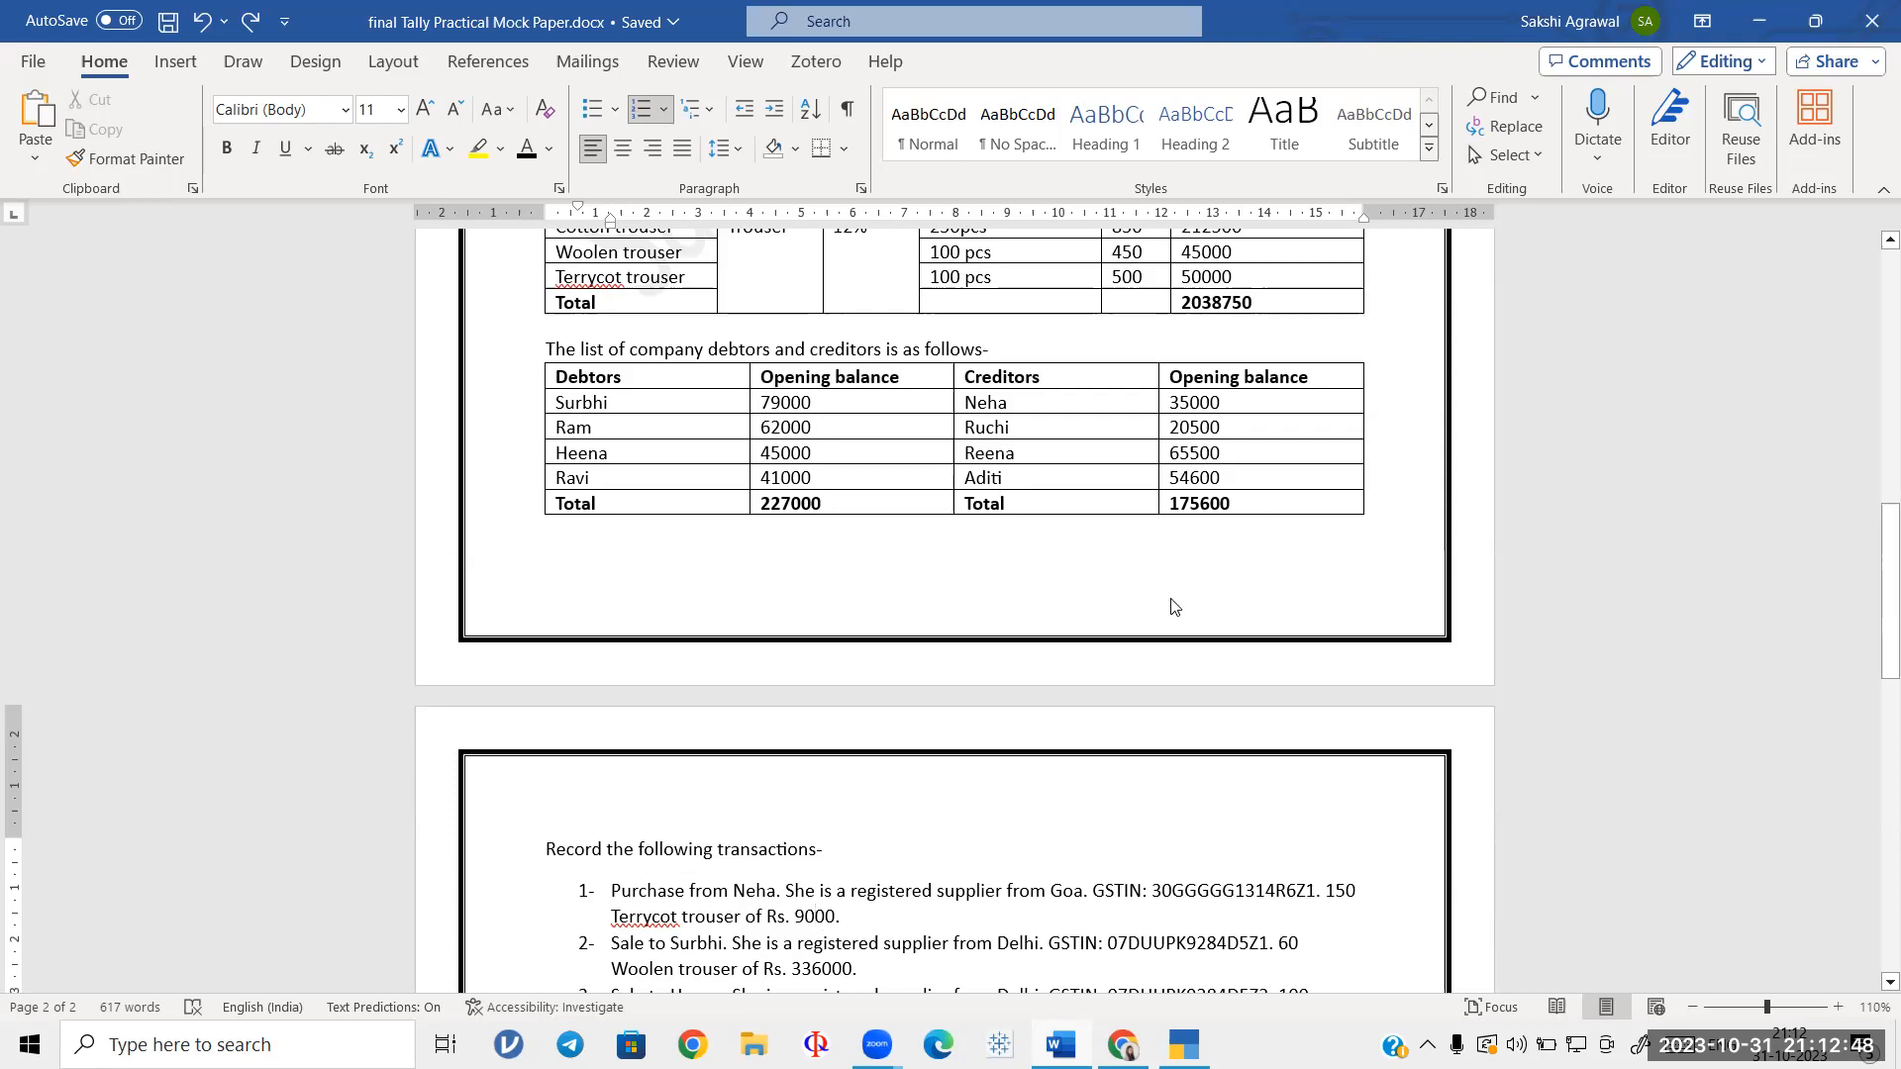
{"action": "scroll", "coordinate": [1171, 606], "scroll_direction": "down", "scroll_amount": 5}
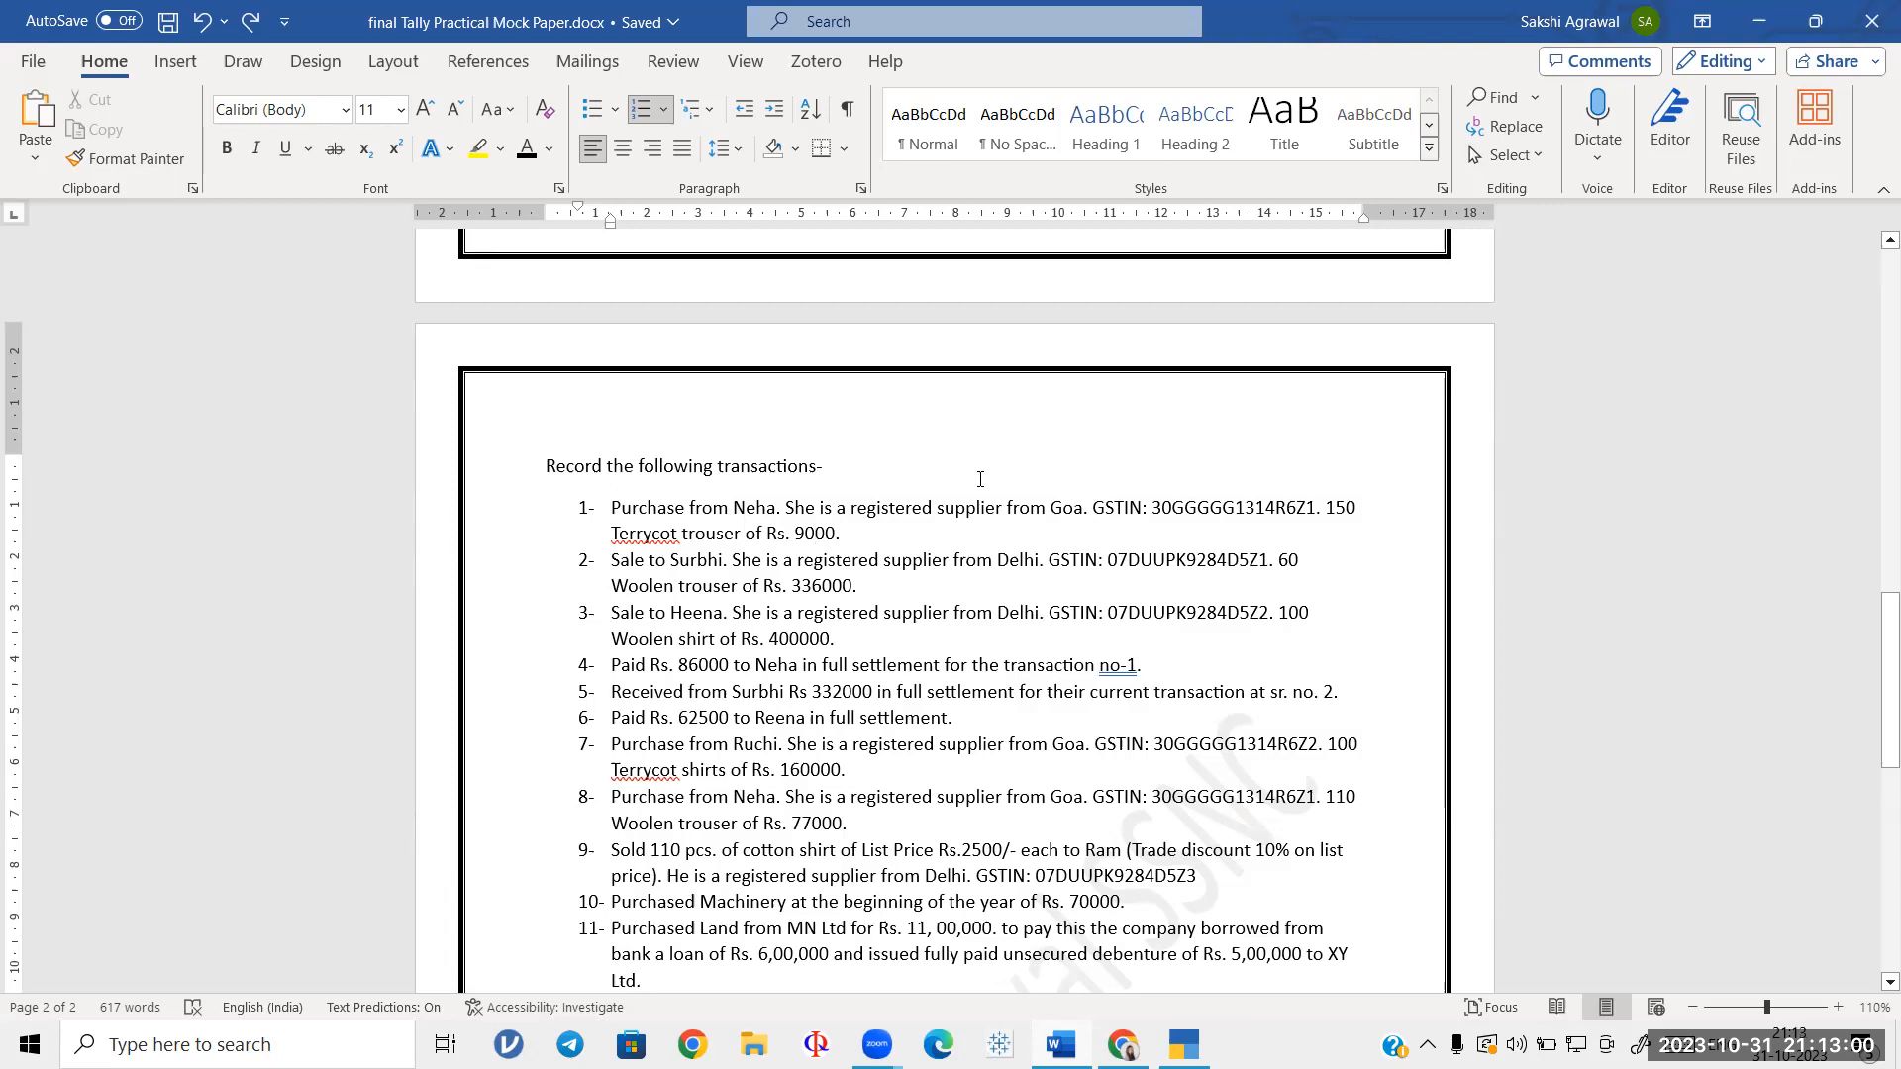
{"action": "scroll", "coordinate": [980, 480], "scroll_direction": "up", "scroll_amount": 3}
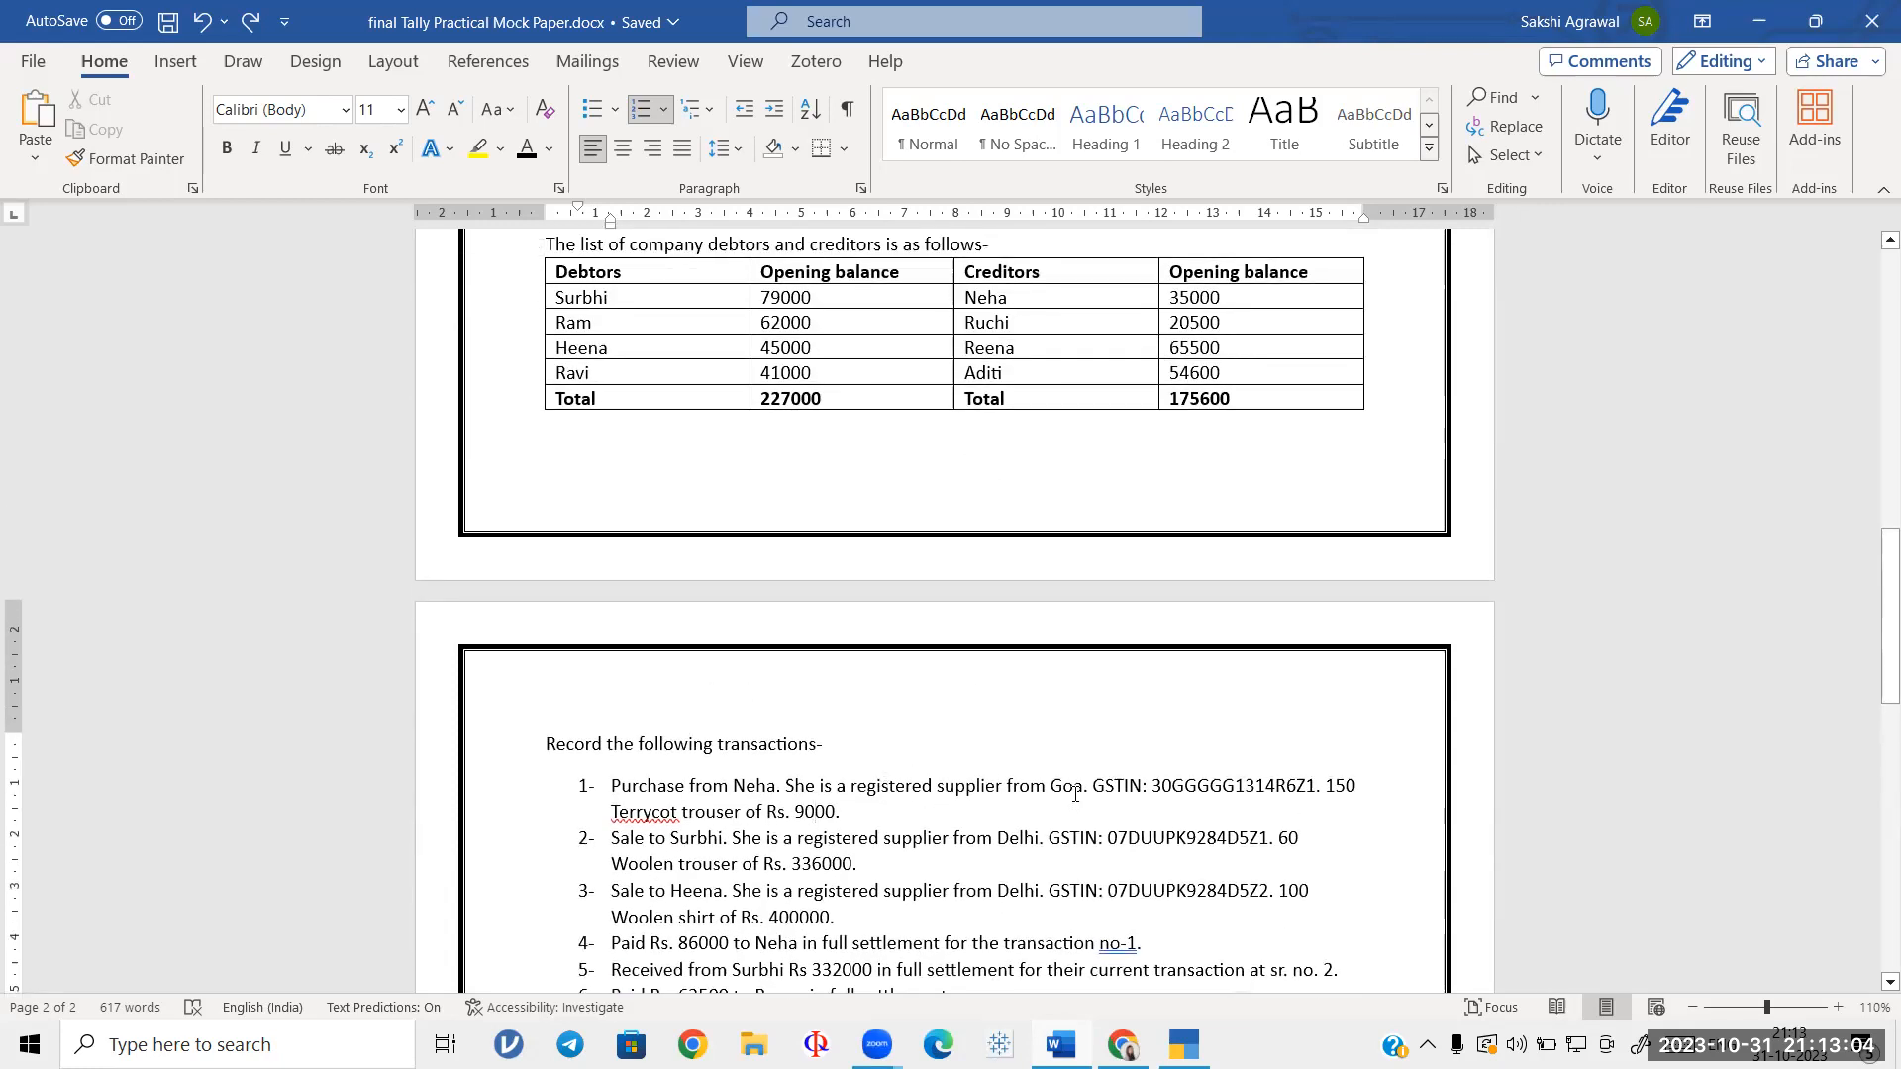
{"action": "scroll", "coordinate": [1029, 683], "scroll_direction": "up", "scroll_amount": 3}
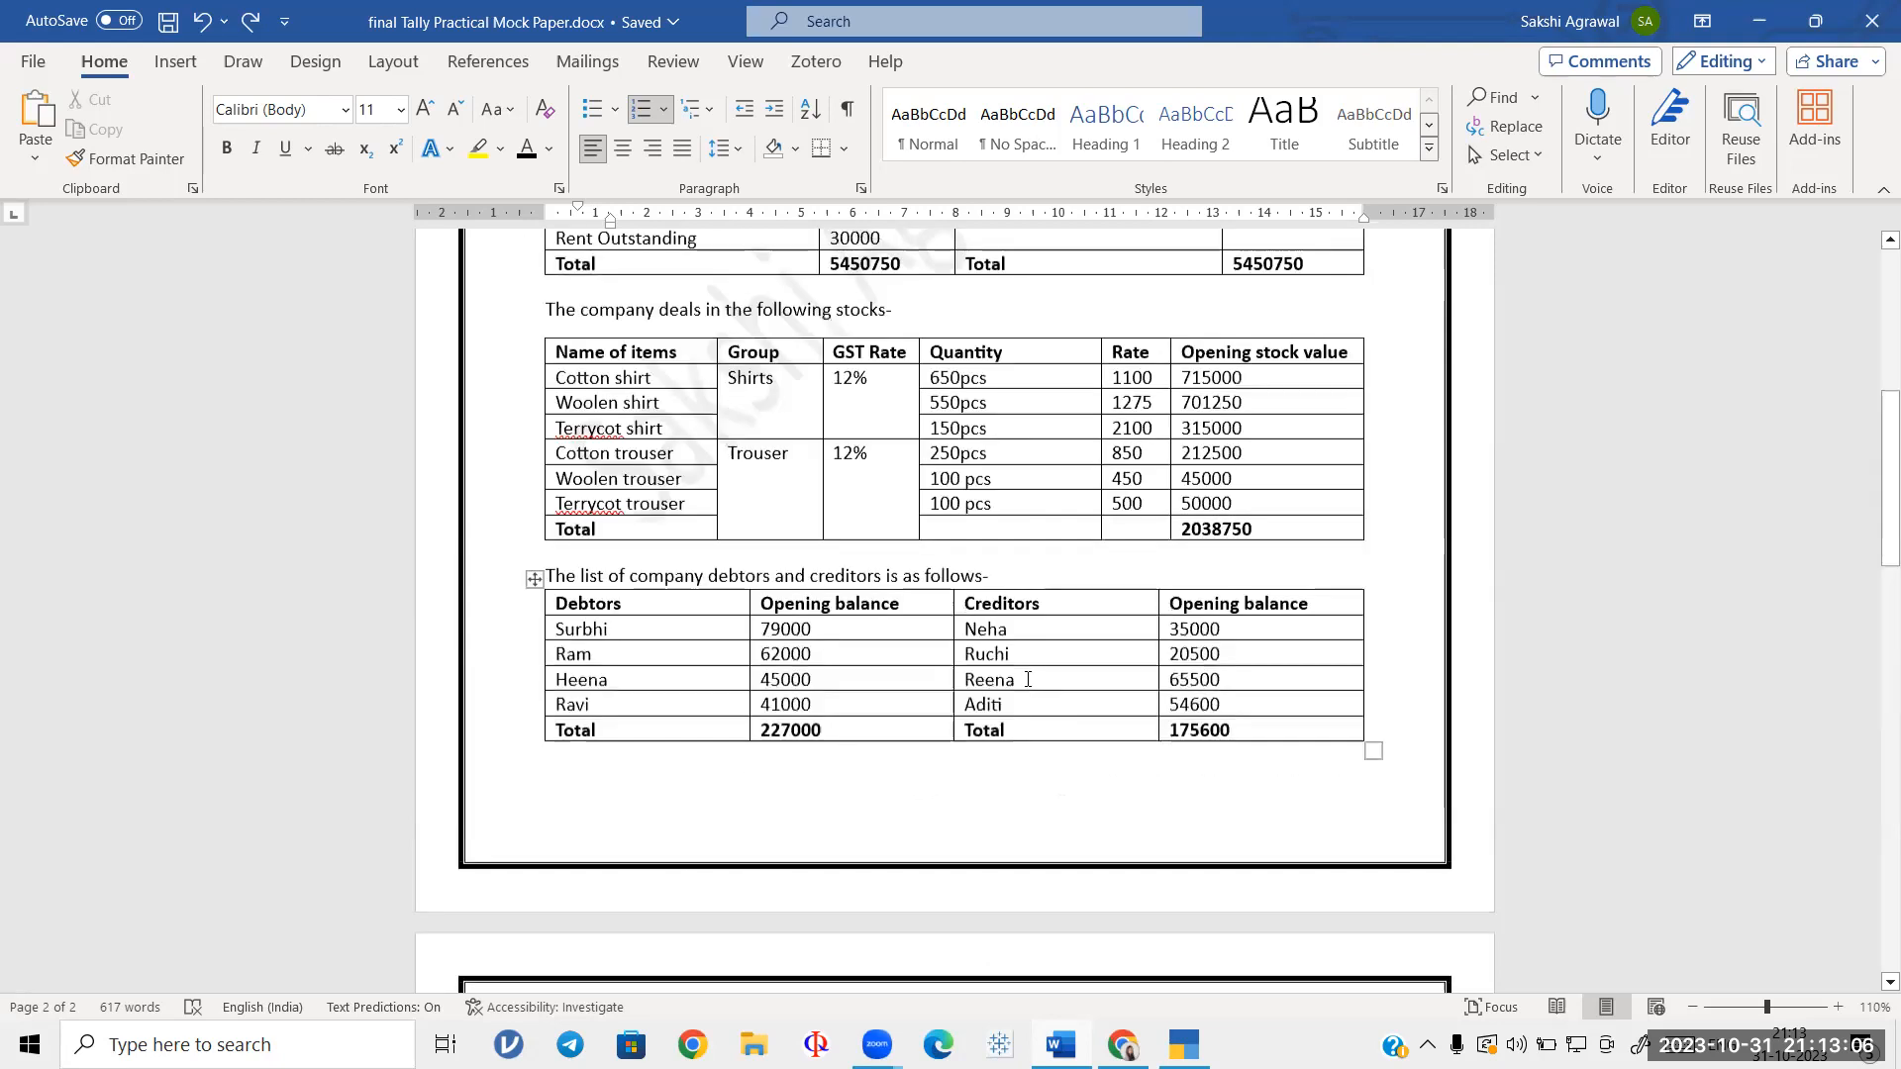
{"action": "scroll", "coordinate": [1030, 679], "scroll_direction": "up", "scroll_amount": 8}
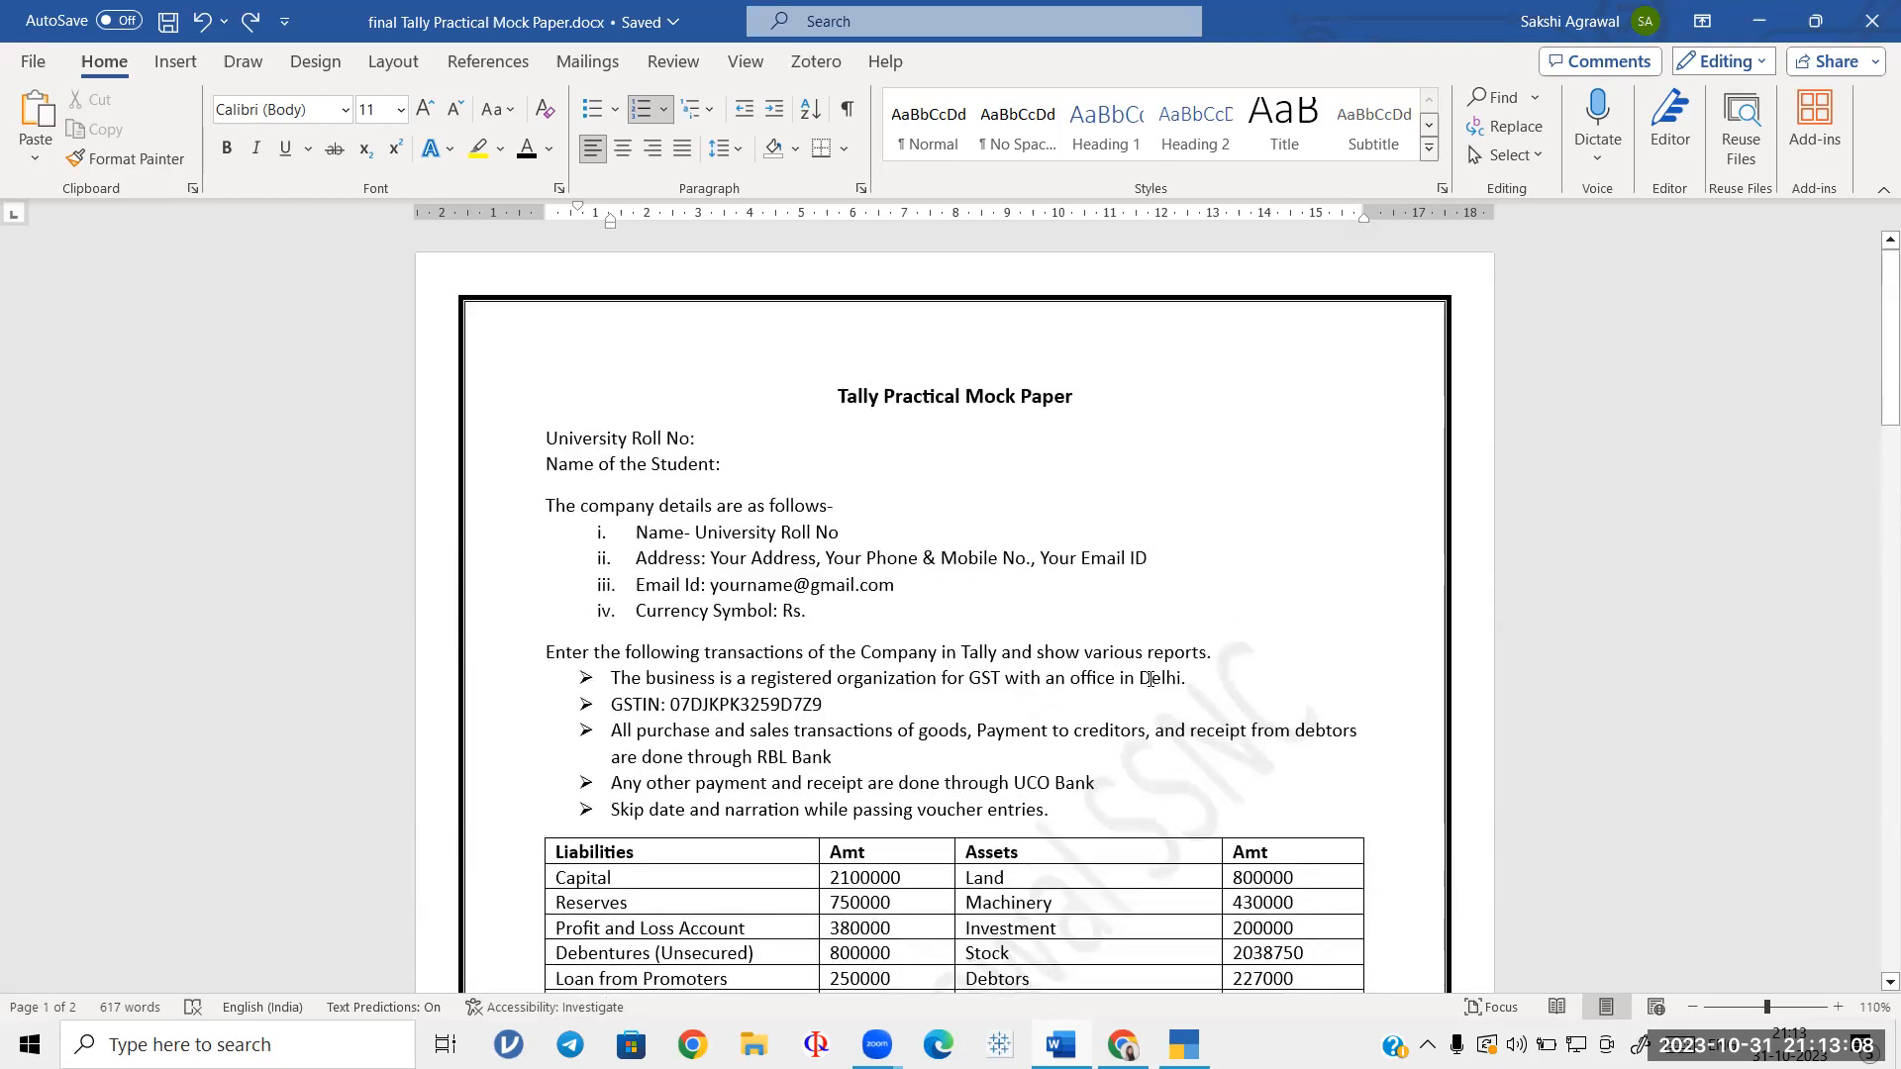
{"action": "scroll", "coordinate": [1153, 677], "scroll_direction": "down", "scroll_amount": 12}
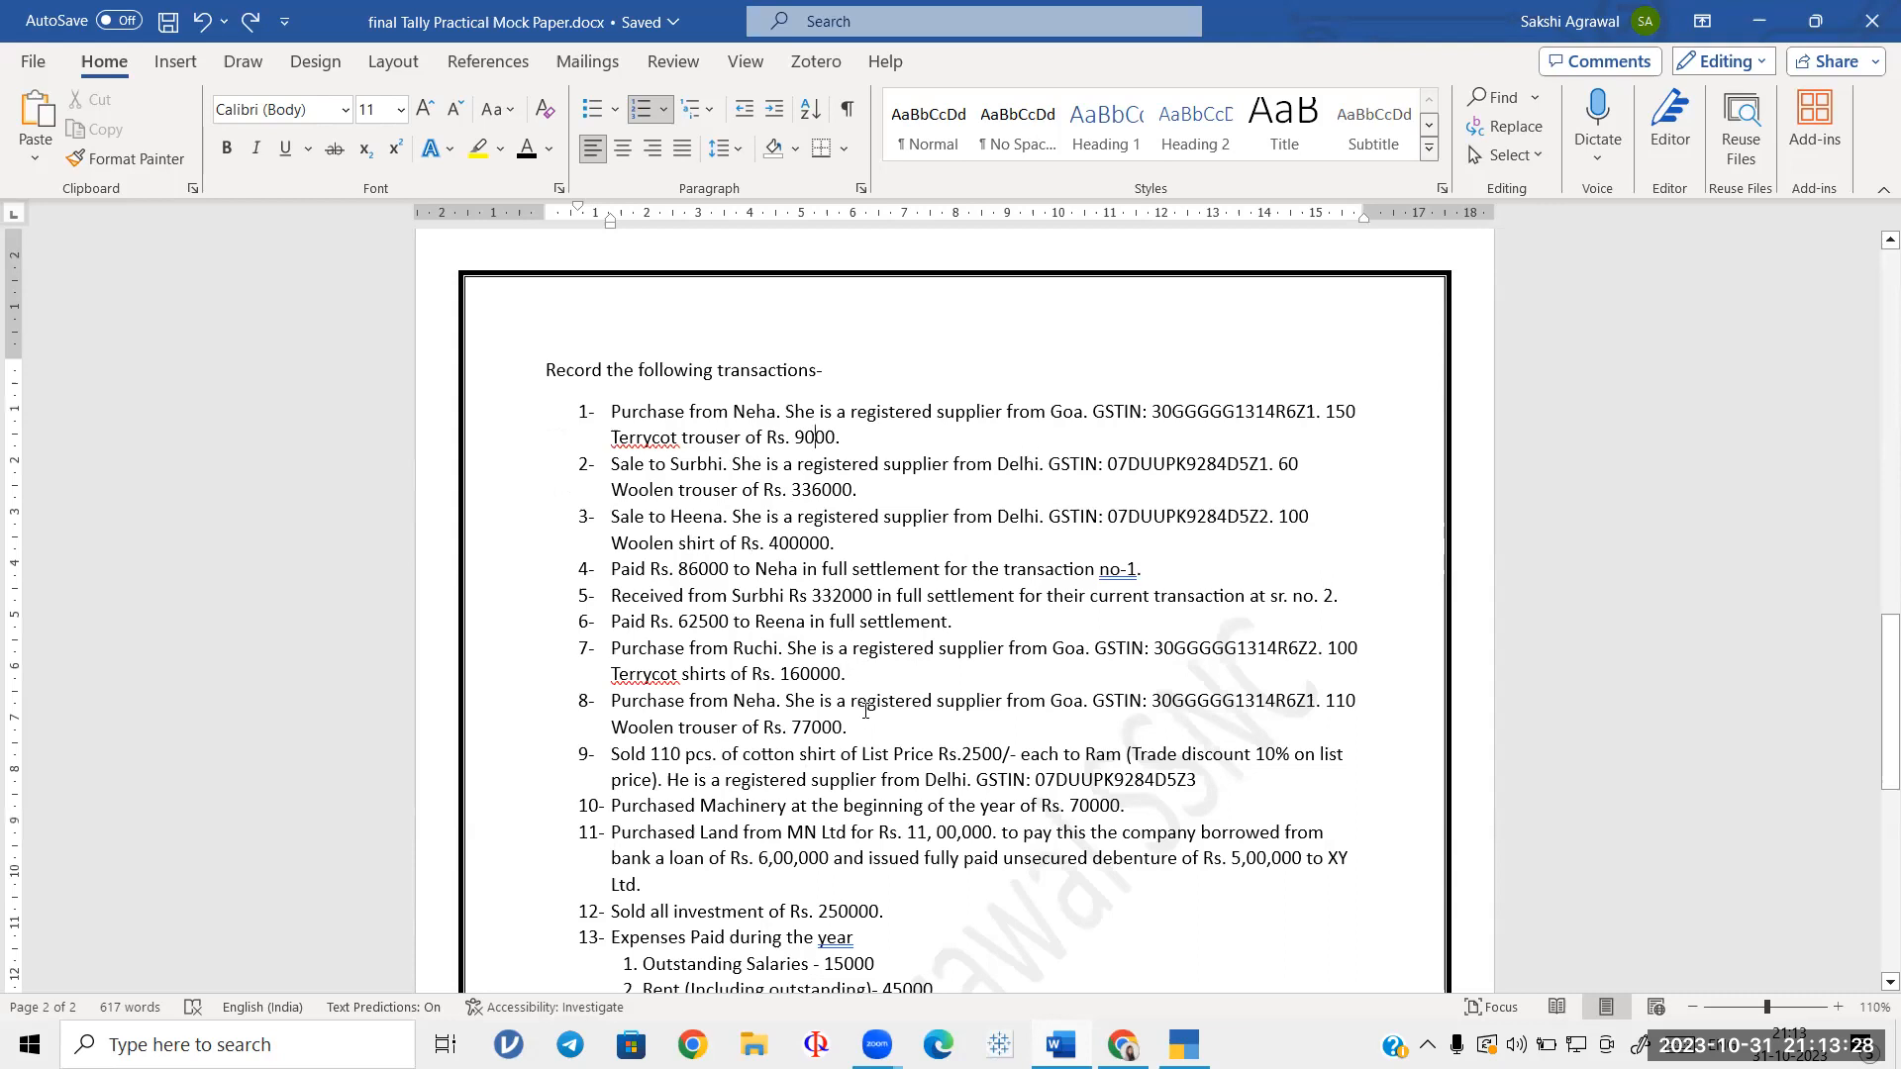
{"action": "scroll", "coordinate": [861, 703], "scroll_direction": "down", "scroll_amount": 10}
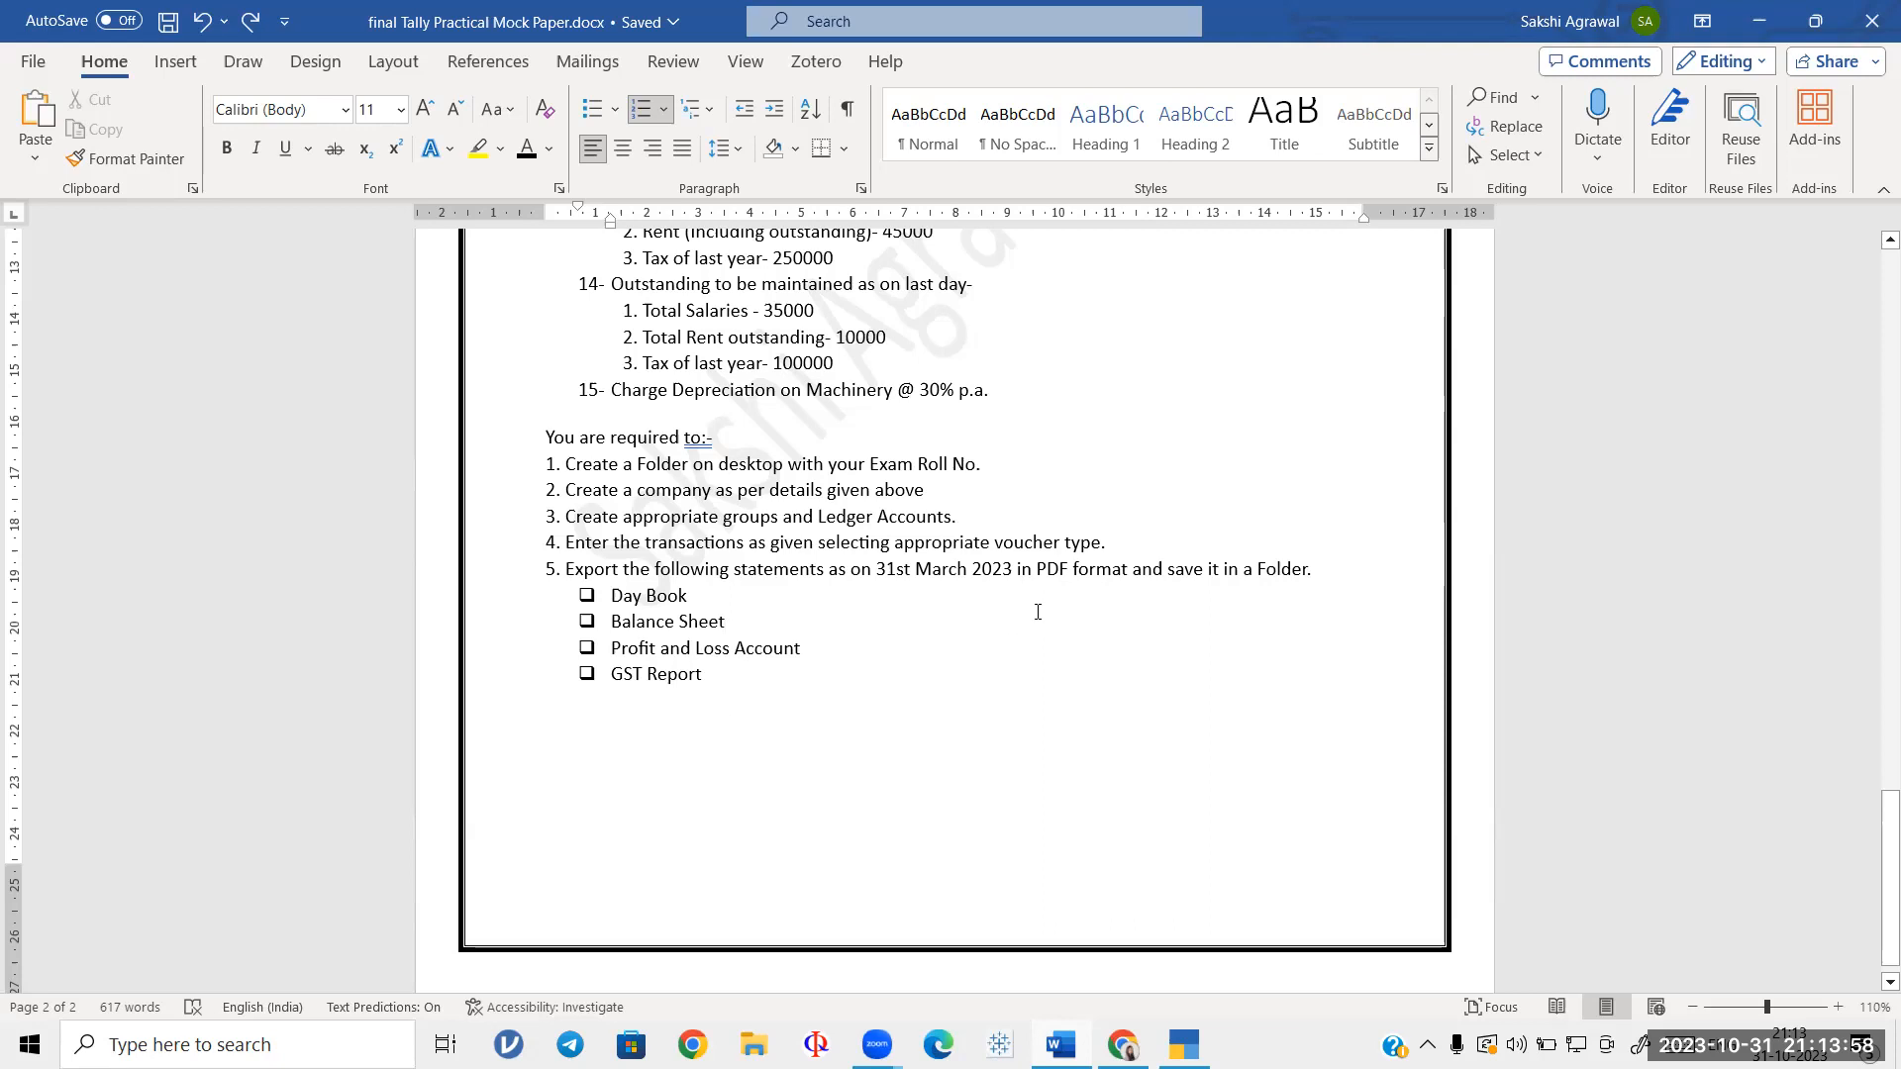
{"action": "scroll", "coordinate": [1038, 612], "scroll_direction": "up", "scroll_amount": 20}
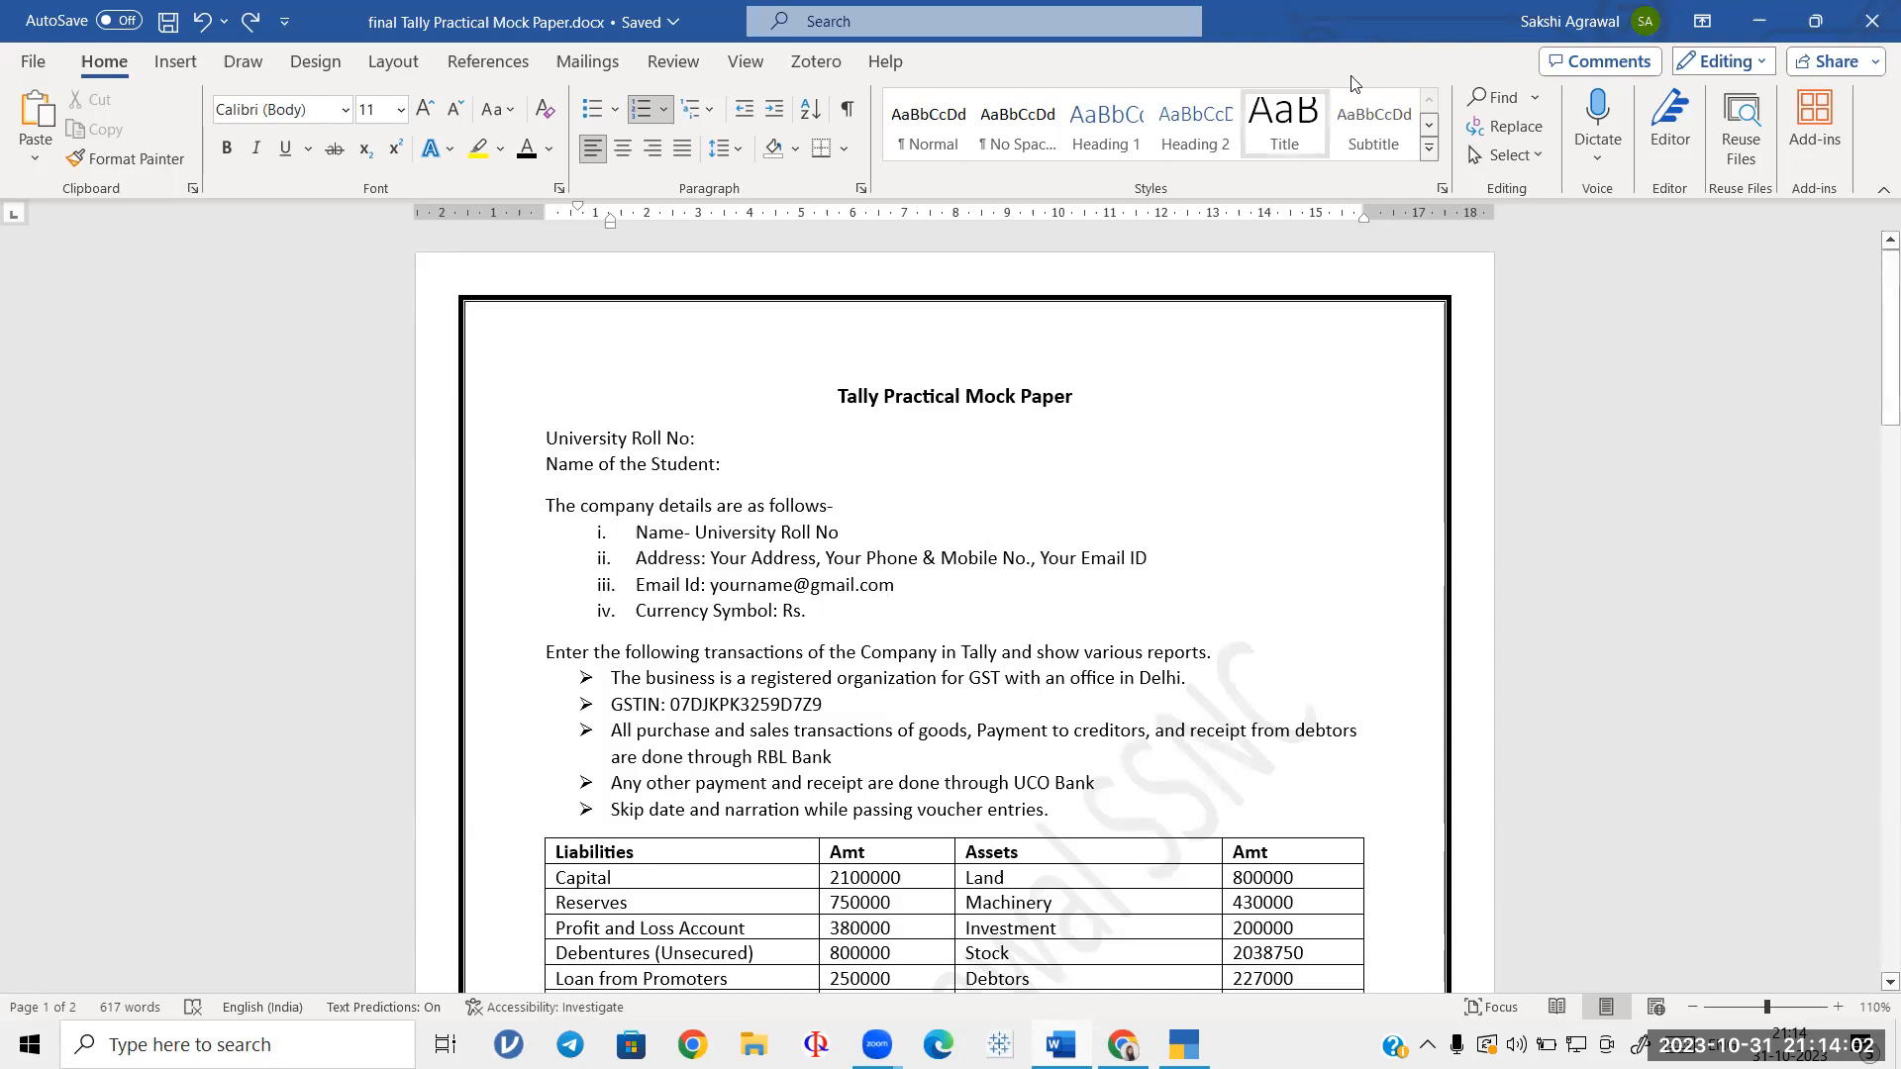
Step: Minimize Word and start a new company through K: Company > Create in TallyPrime
{"action": "left_click", "coordinate": [1759, 24]}
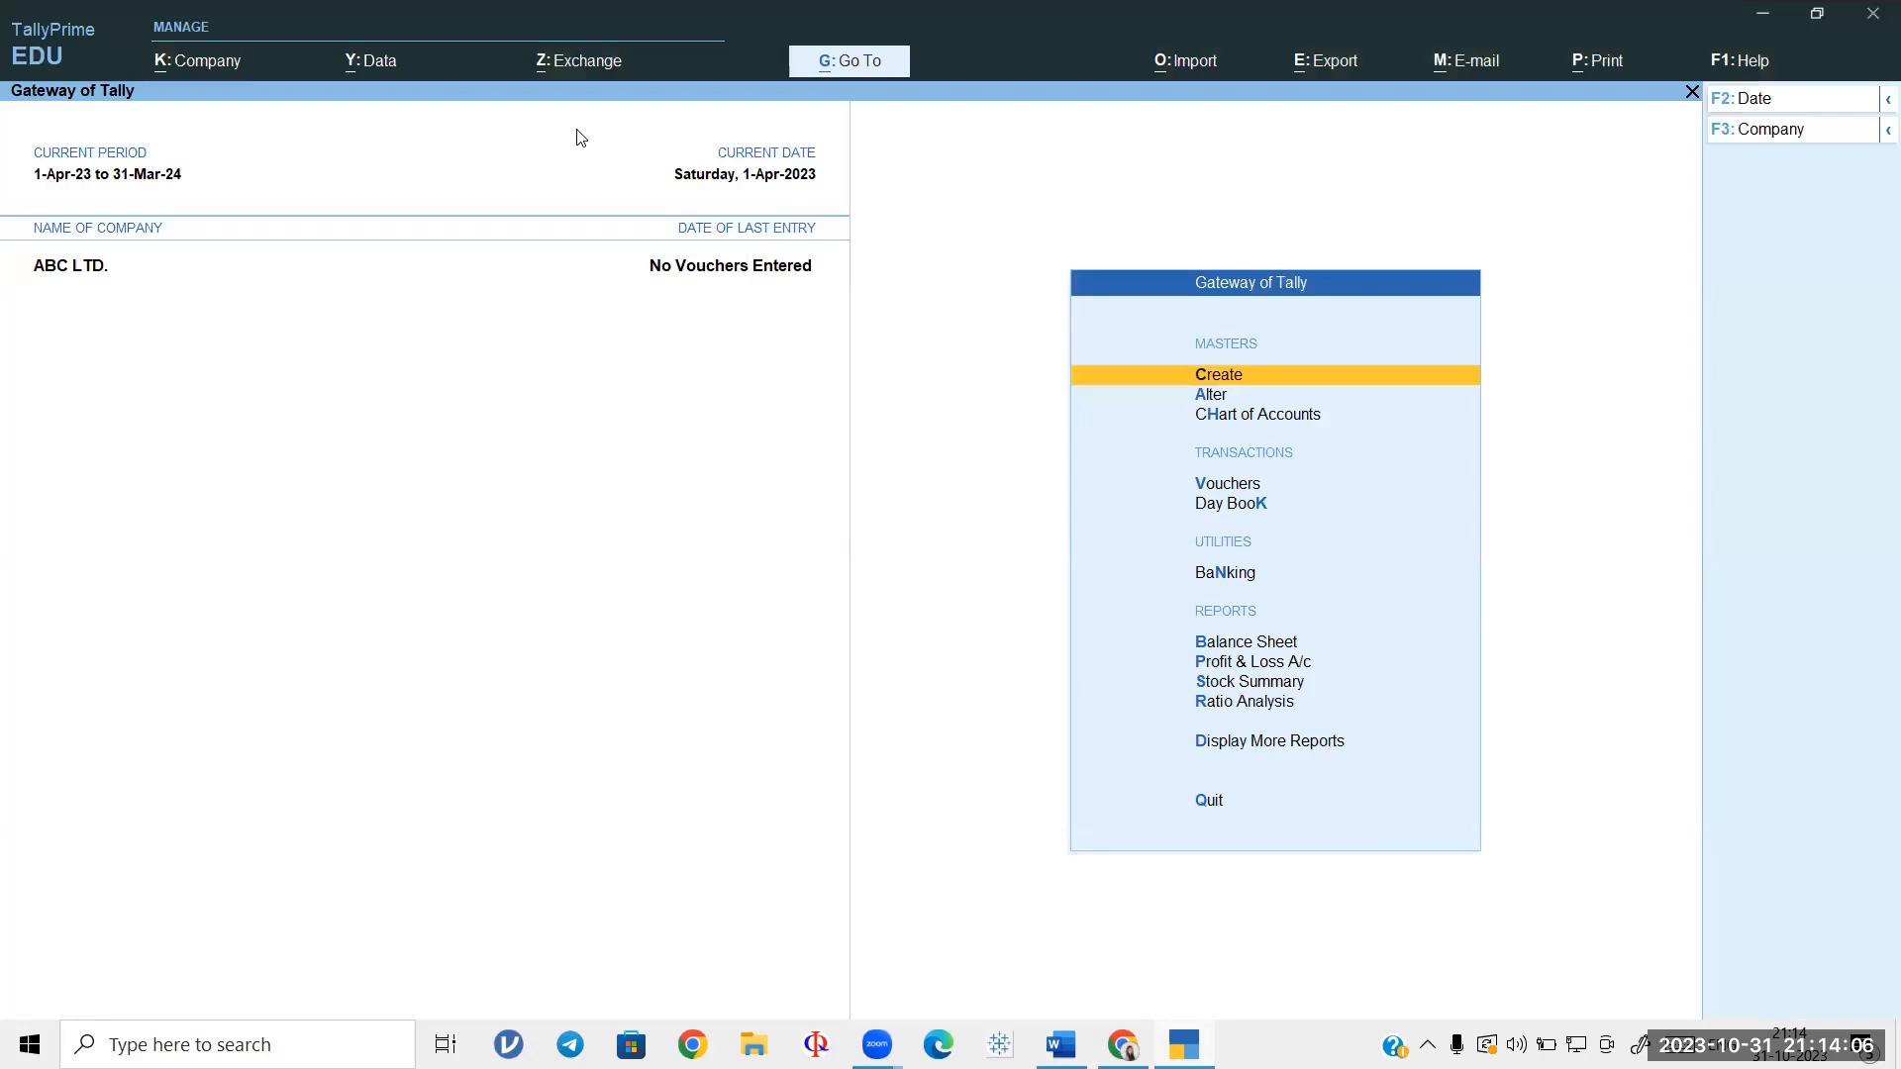
{"action": "left_click", "coordinate": [215, 65]}
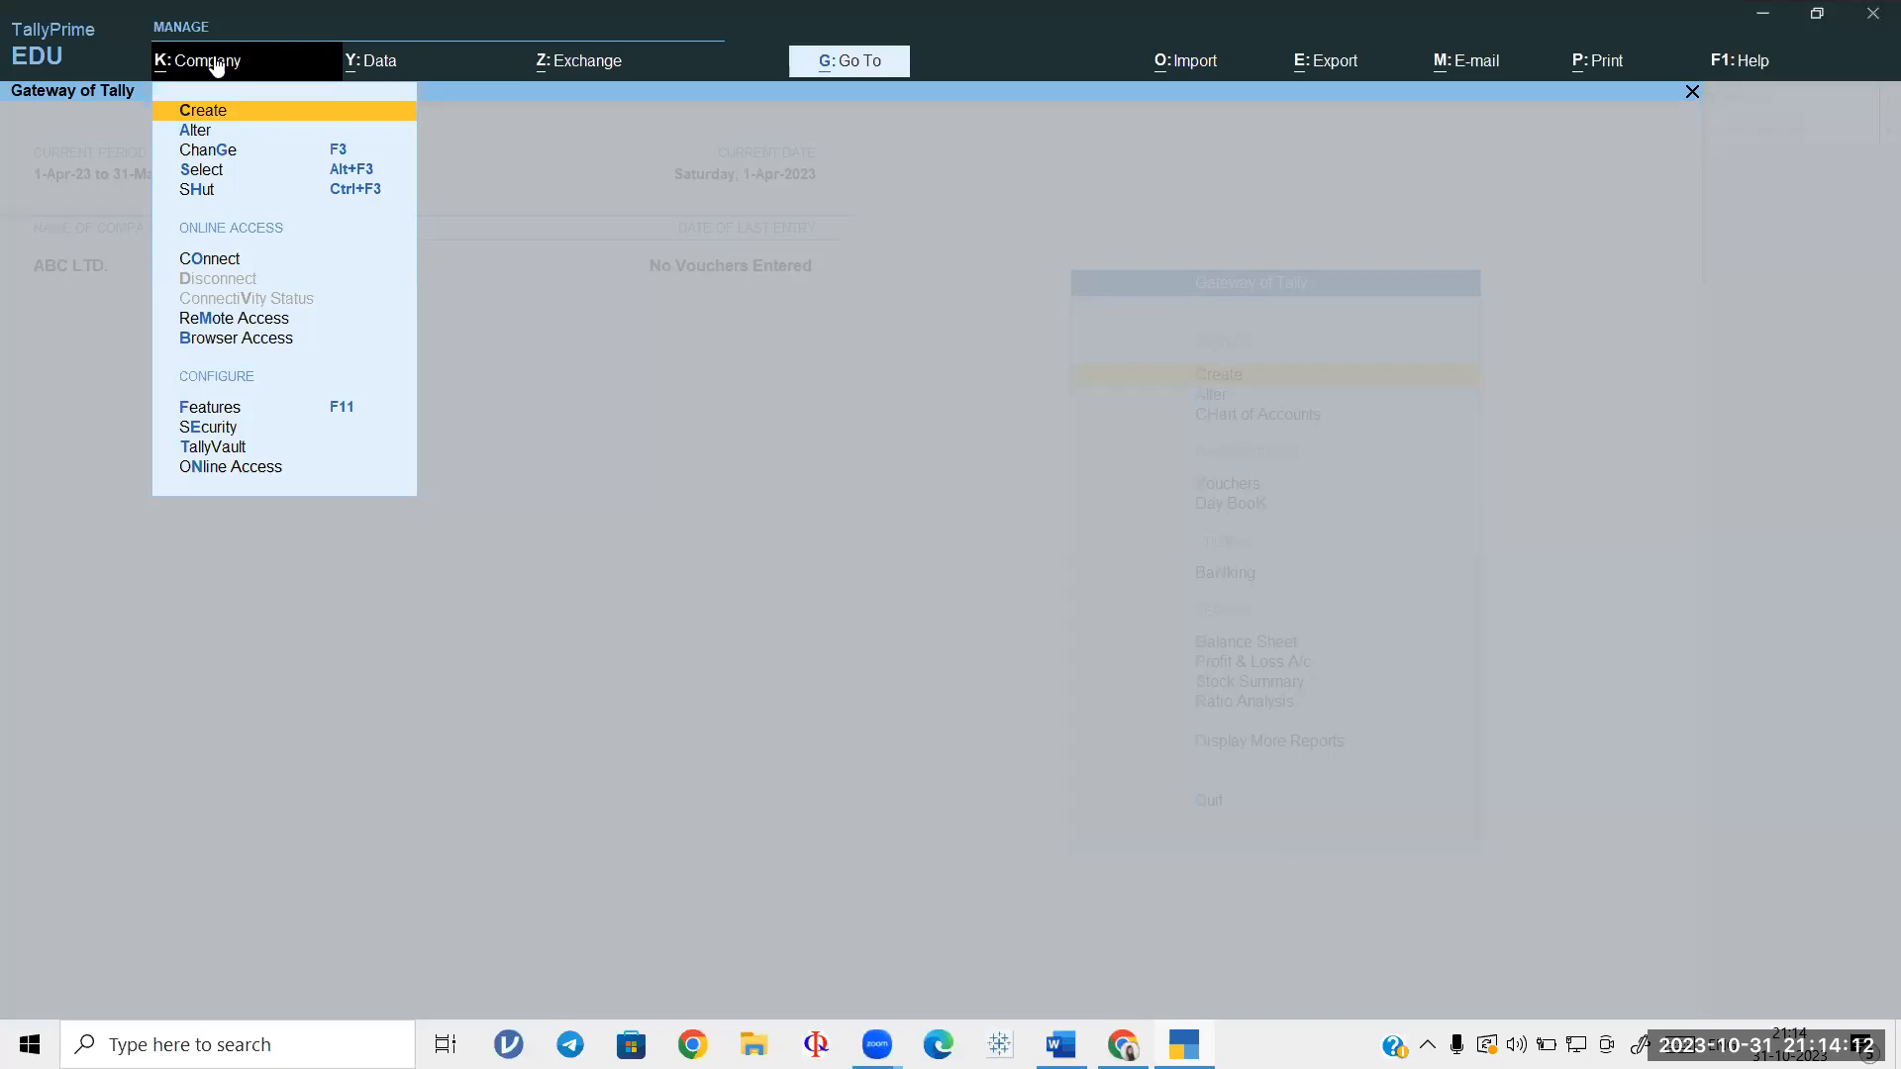
{"action": "left_click", "coordinate": [390, 106]}
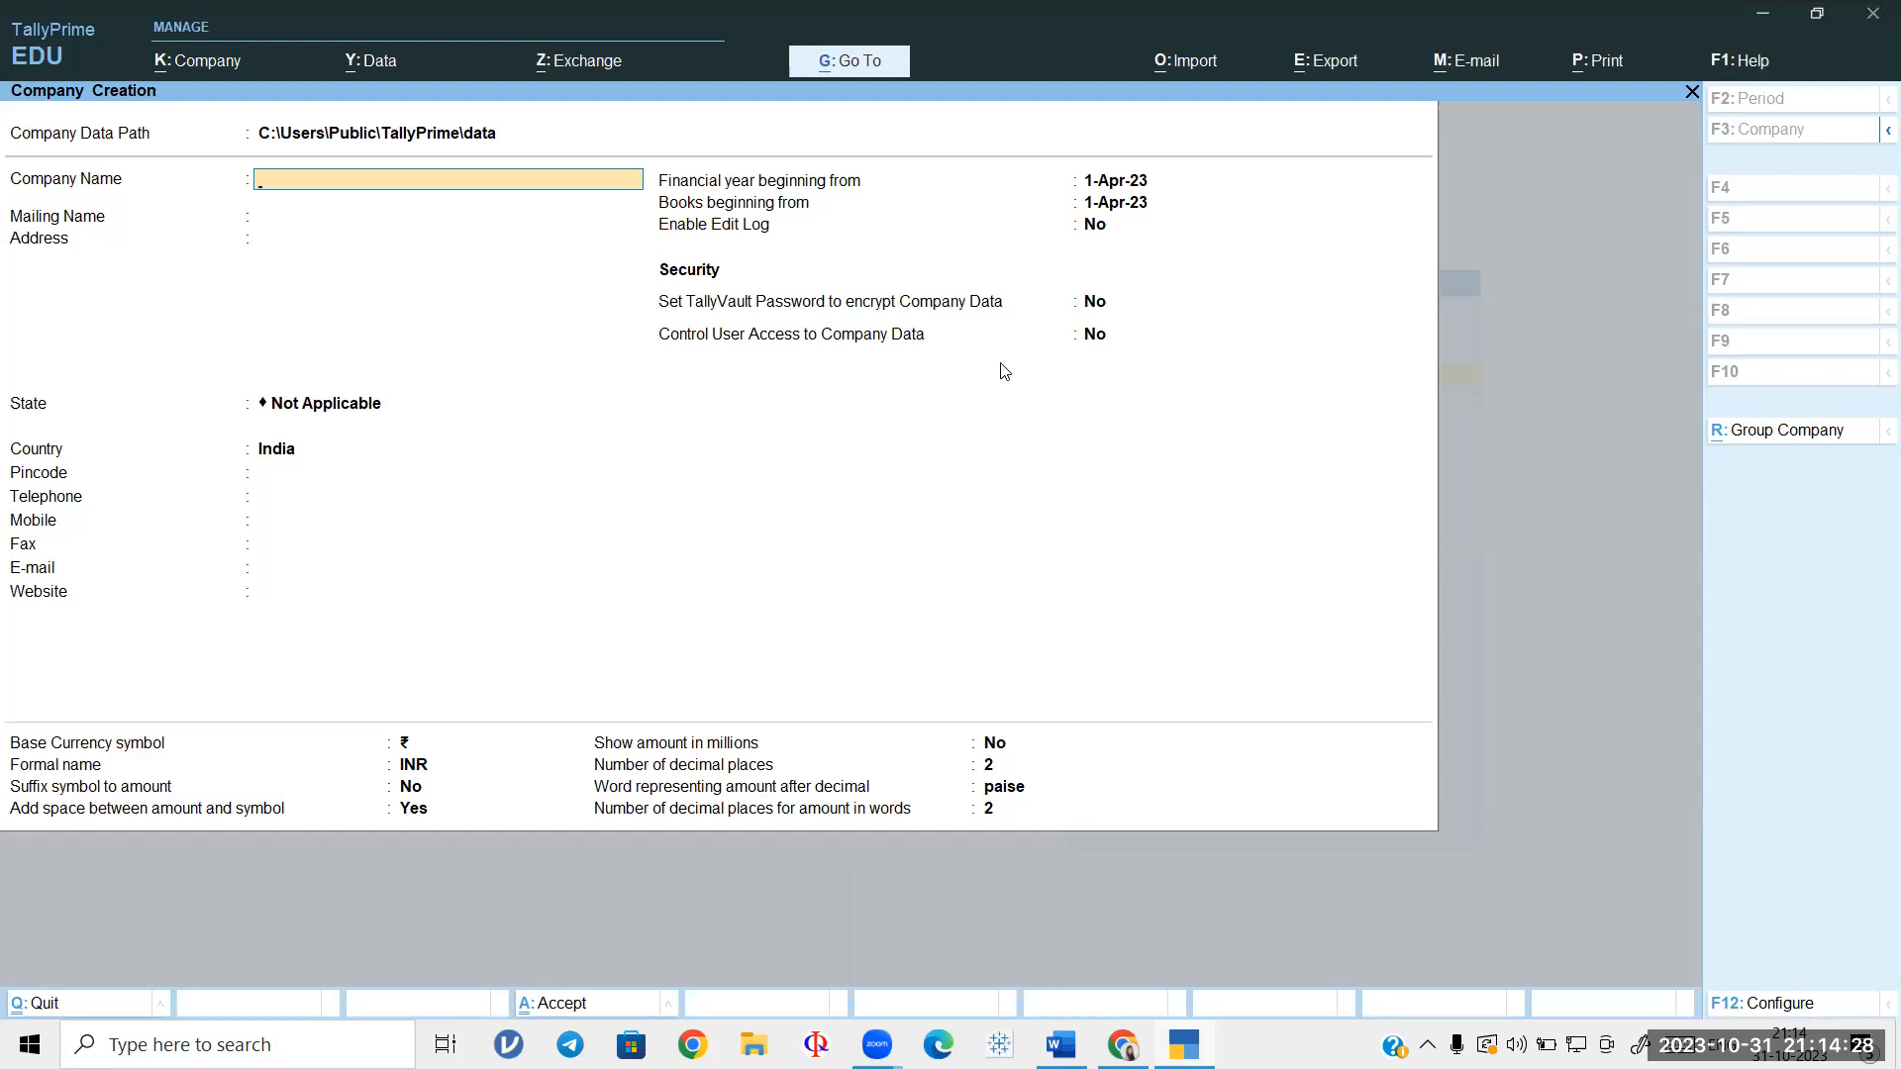
{"action": "left_click", "coordinate": [926, 42]}
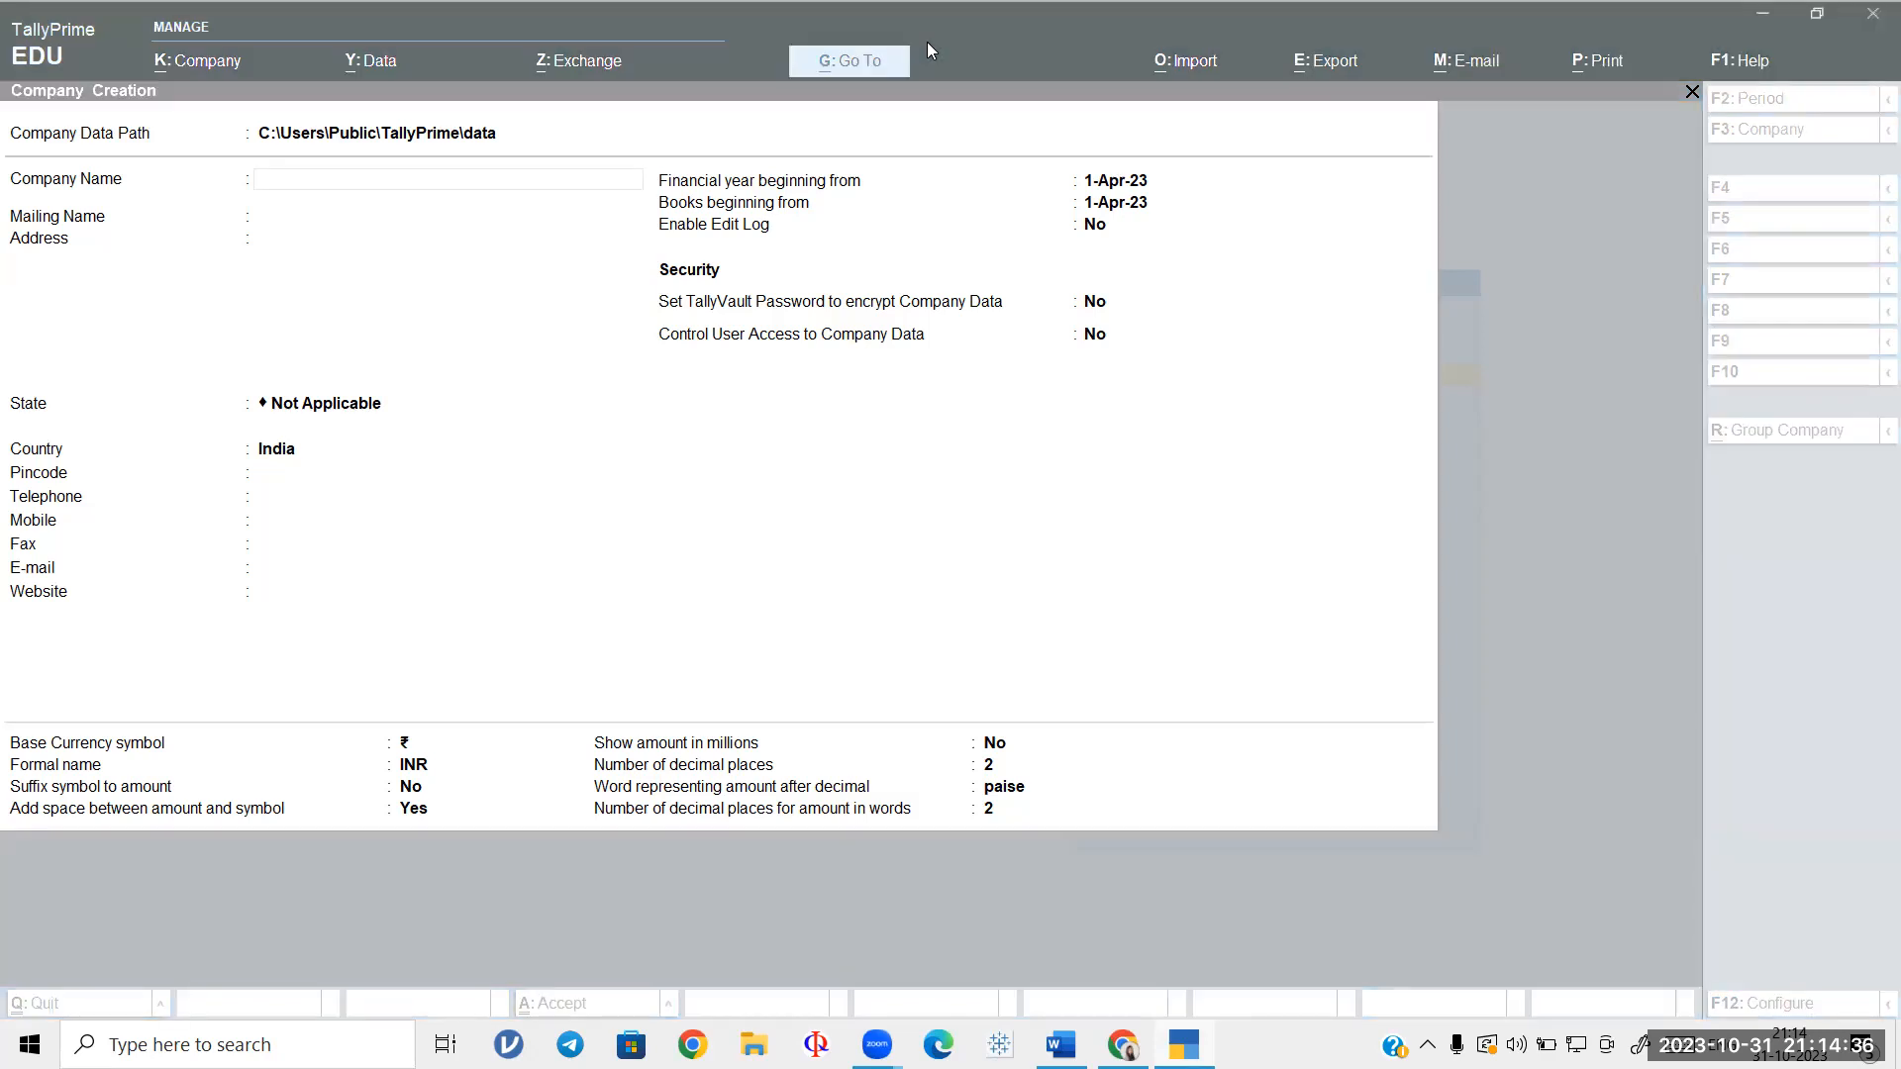
{"action": "left_click_drag", "start_coordinate": [1149, 389], "coordinate": [1153, 428]}
{"action": "mouse_move", "coordinate": [1171, 367]}
{"action": "left_mouse_down"}
{"action": "mouse_move", "coordinate": [1180, 416]}
{"action": "mouse_move", "coordinate": [1197, 382]}
{"action": "mouse_move", "coordinate": [1237, 394]}
{"action": "mouse_move", "coordinate": [1299, 326]}
{"action": "mouse_move", "coordinate": [1271, 363]}
{"action": "left_mouse_up"}
{"action": "mouse_move", "coordinate": [1321, 273]}
{"action": "left_mouse_down"}
{"action": "mouse_move", "coordinate": [1329, 337]}
{"action": "mouse_move", "coordinate": [1364, 317]}
{"action": "left_mouse_up"}
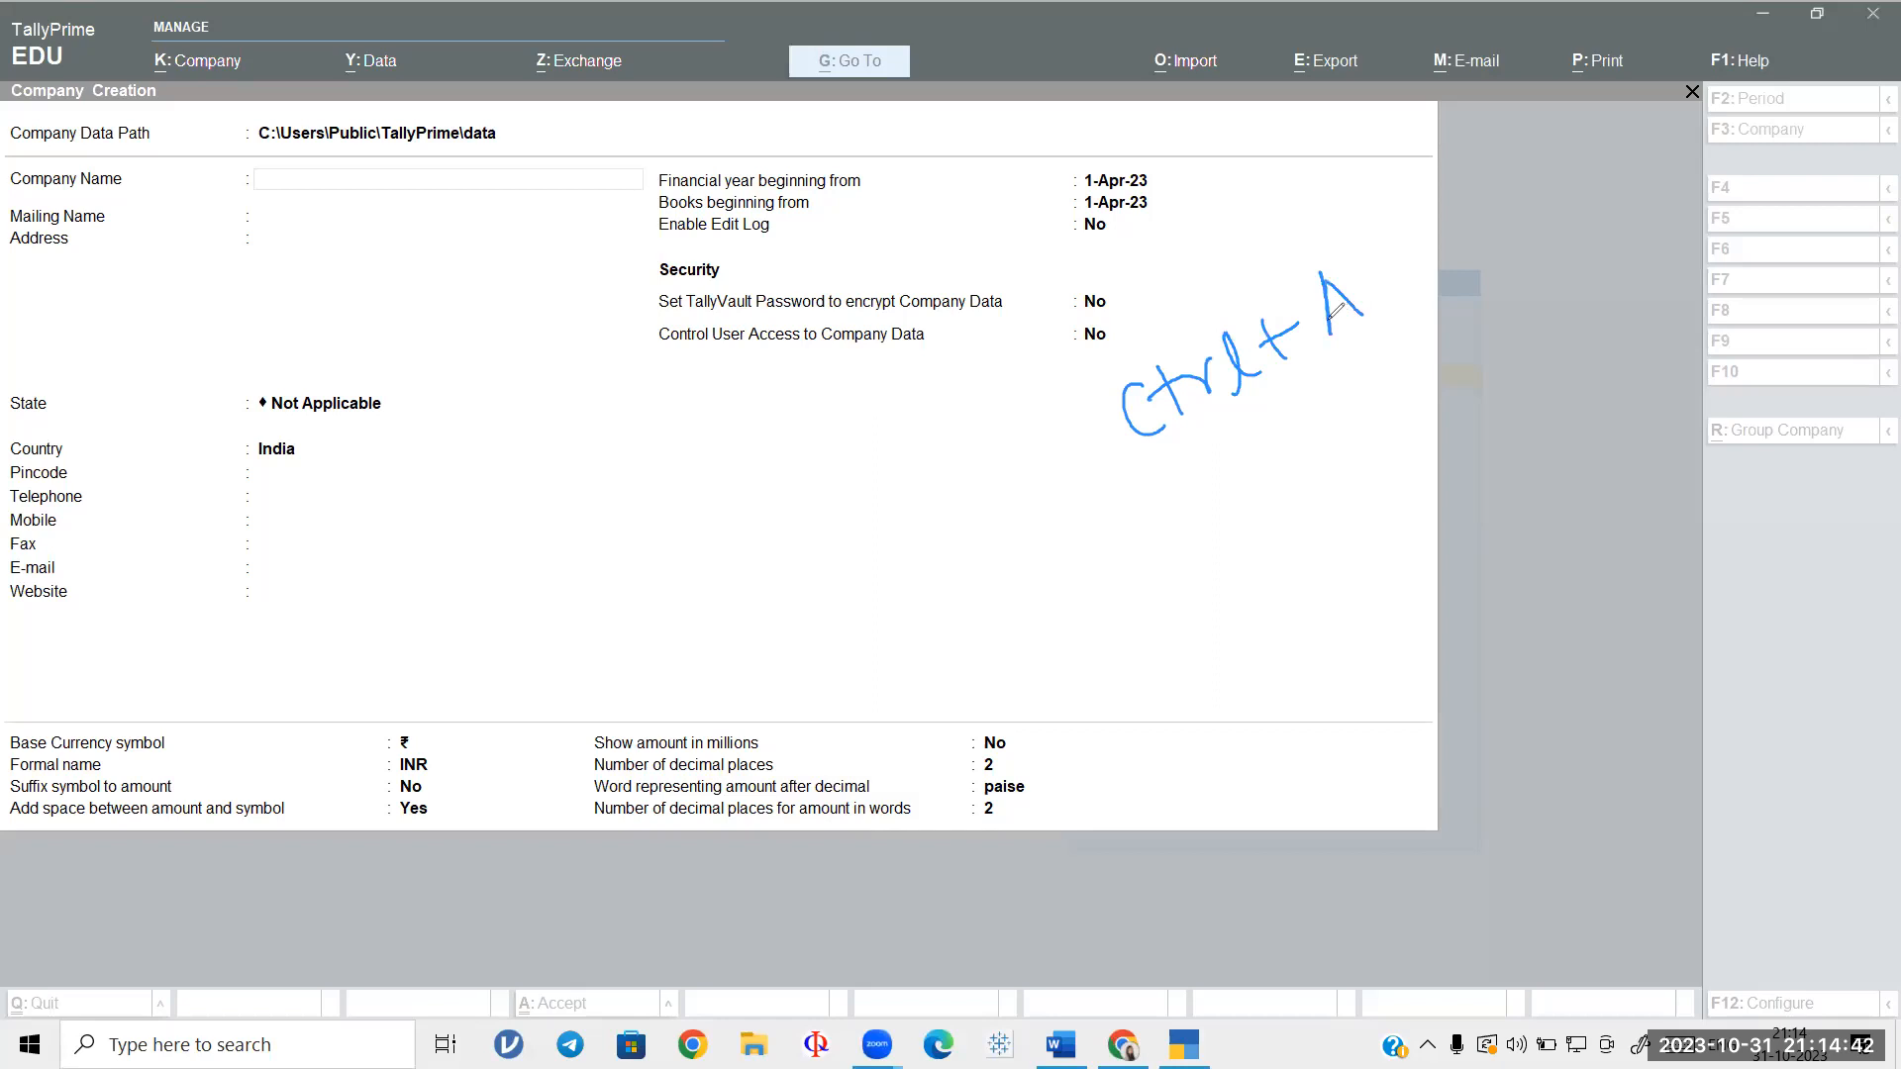
{"action": "mouse_move", "coordinate": [953, 467]}
{"action": "left_mouse_down"}
{"action": "mouse_move", "coordinate": [925, 513]}
{"action": "mouse_move", "coordinate": [1094, 410]}
{"action": "left_mouse_up"}
{"action": "mouse_move", "coordinate": [980, 547]}
{"action": "left_mouse_down"}
{"action": "mouse_move", "coordinate": [990, 586]}
{"action": "mouse_move", "coordinate": [1020, 584]}
{"action": "mouse_move", "coordinate": [1161, 462]}
{"action": "mouse_move", "coordinate": [1258, 472]}
{"action": "mouse_move", "coordinate": [1250, 448]}
{"action": "left_mouse_up"}
{"action": "mouse_move", "coordinate": [1268, 427]}
{"action": "left_mouse_down"}
{"action": "mouse_move", "coordinate": [1278, 416]}
{"action": "mouse_move", "coordinate": [1276, 454]}
{"action": "left_mouse_up"}
{"action": "left_click_drag", "start_coordinate": [1344, 401], "coordinate": [1339, 426]}
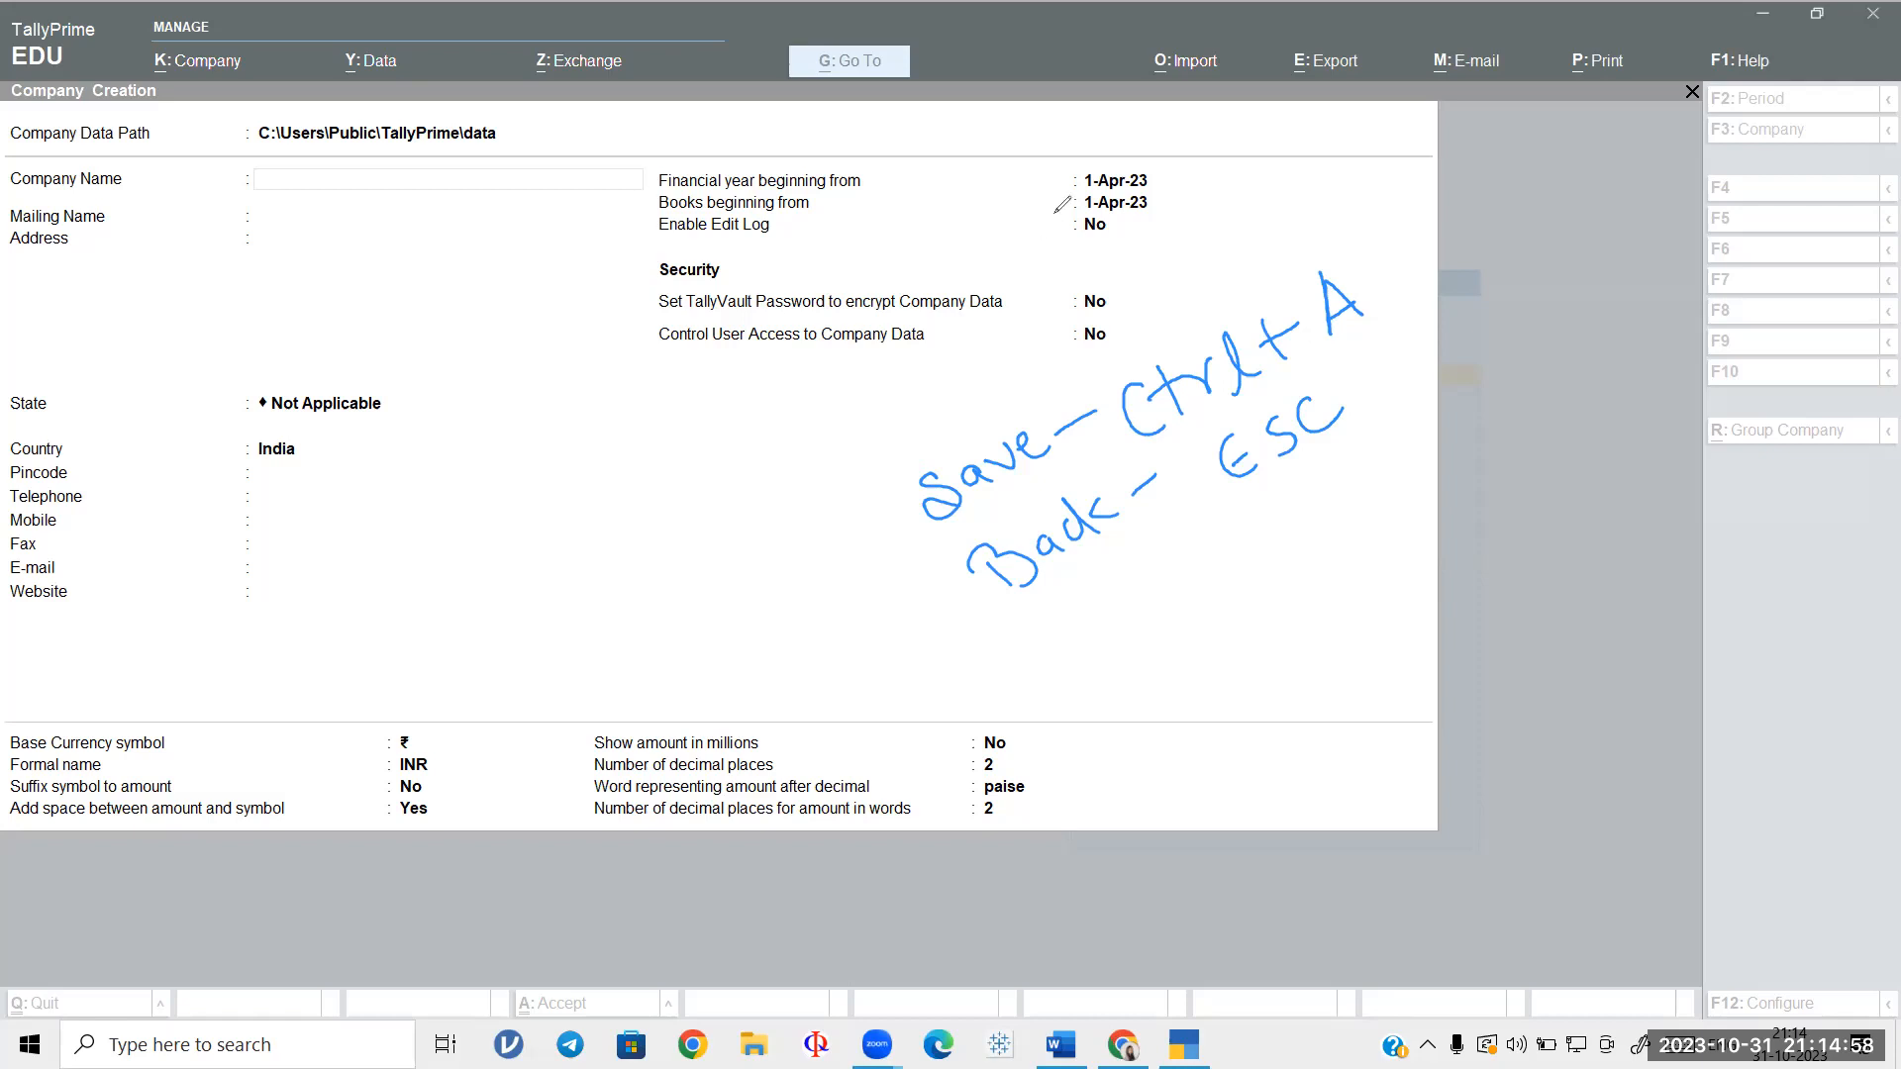
{"action": "mouse_move", "coordinate": [912, 511]}
{"action": "left_mouse_down"}
{"action": "mouse_move", "coordinate": [1332, 297]}
{"action": "mouse_move", "coordinate": [1317, 341]}
{"action": "mouse_move", "coordinate": [1171, 378]}
{"action": "mouse_move", "coordinate": [1303, 420]}
{"action": "mouse_move", "coordinate": [1021, 529]}
{"action": "mouse_move", "coordinate": [1273, 449]}
{"action": "mouse_move", "coordinate": [1044, 547]}
{"action": "left_mouse_up"}
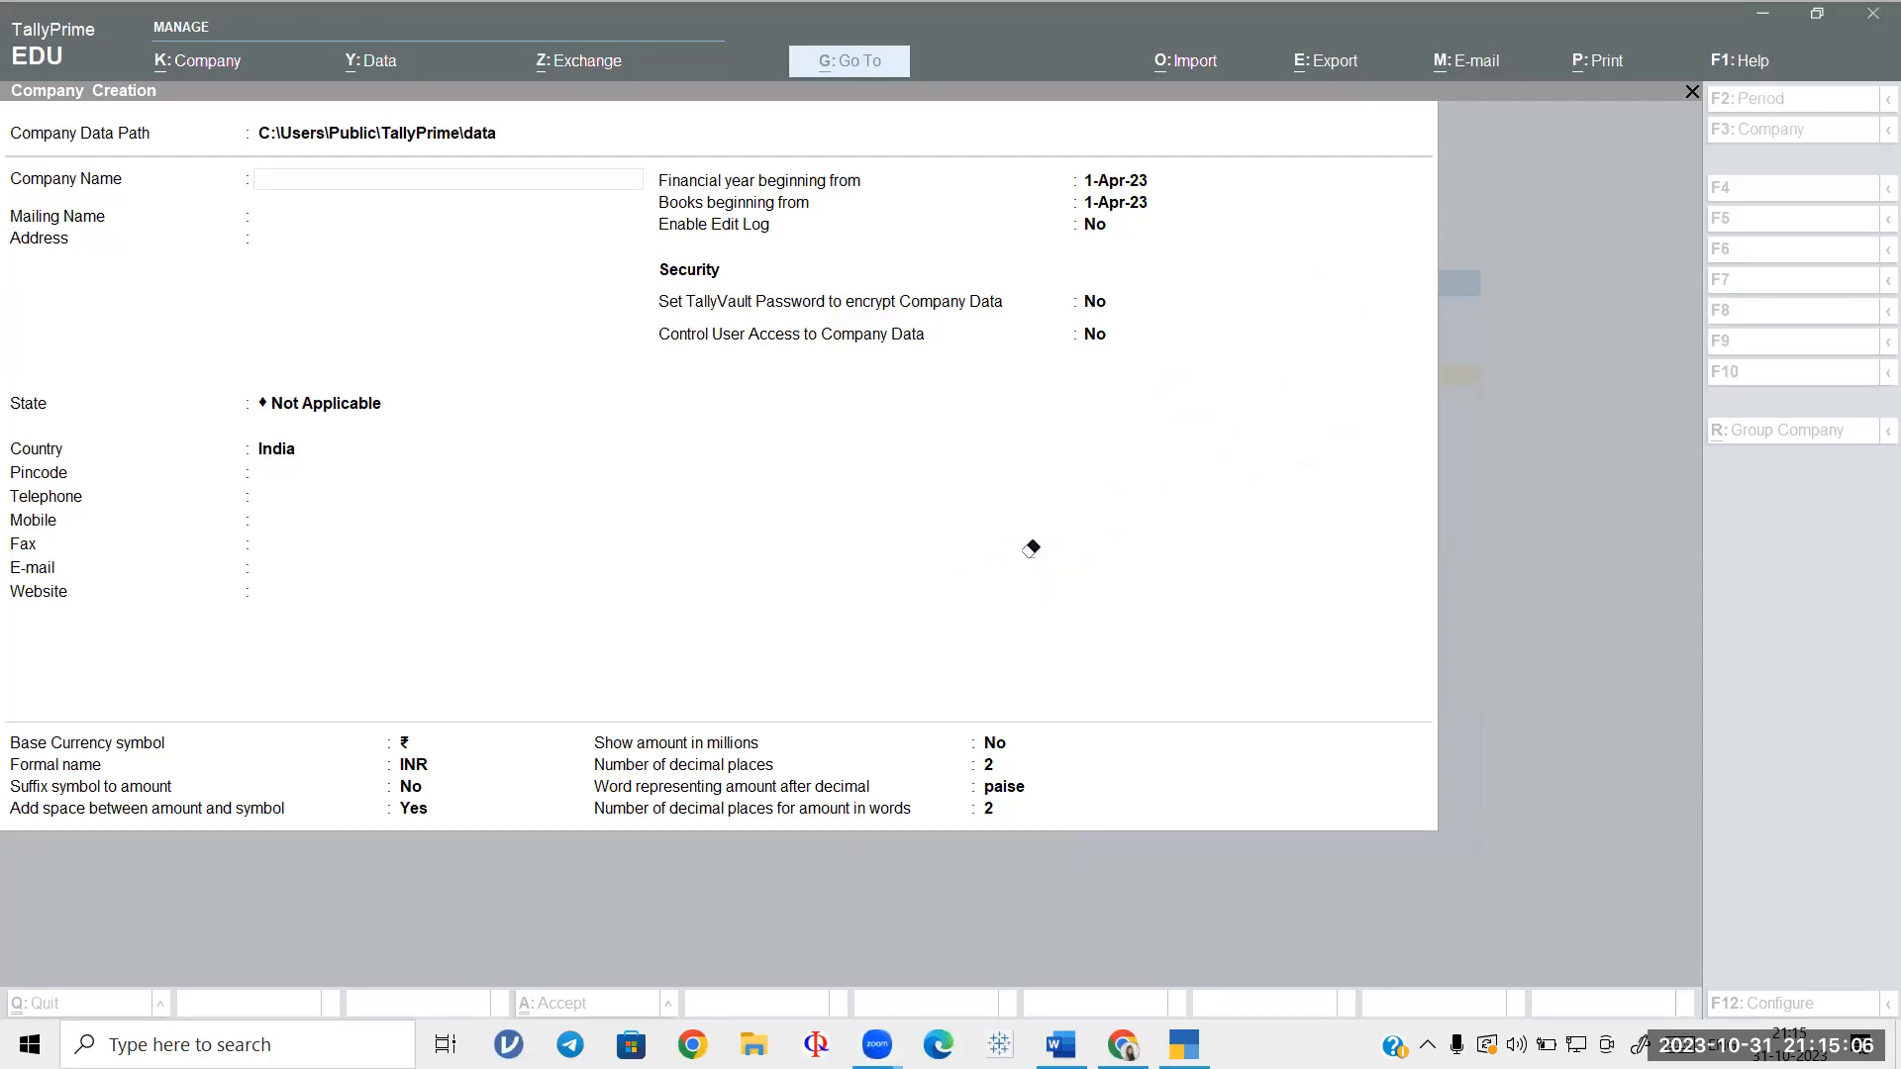
Step: Enter company name SAKSHI LTD, address ABC and state Delhi, then switch to Word
{"action": "left_click", "coordinate": [1374, 97]}
{"action": "left_click", "coordinate": [321, 185]}
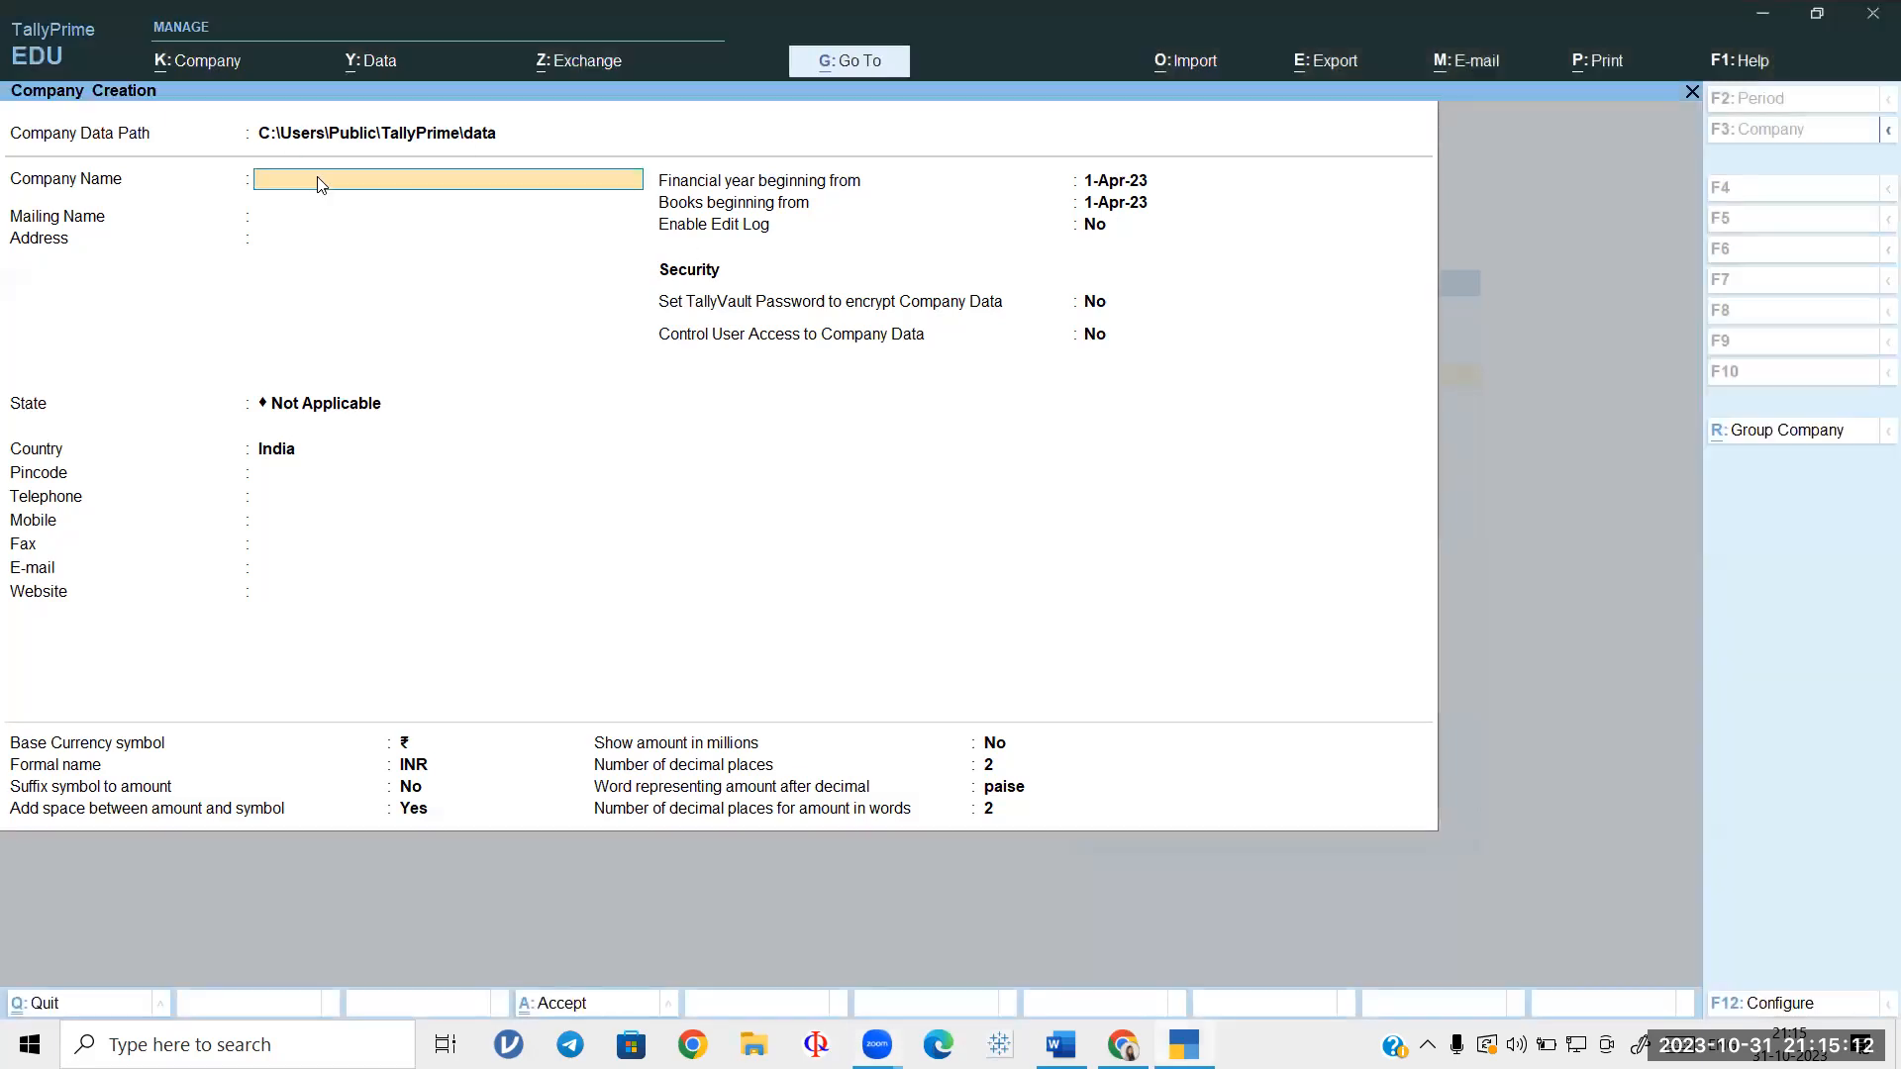
{"action": "type", "text": "SAKSHI L"}
{"action": "key", "text": "Return"}
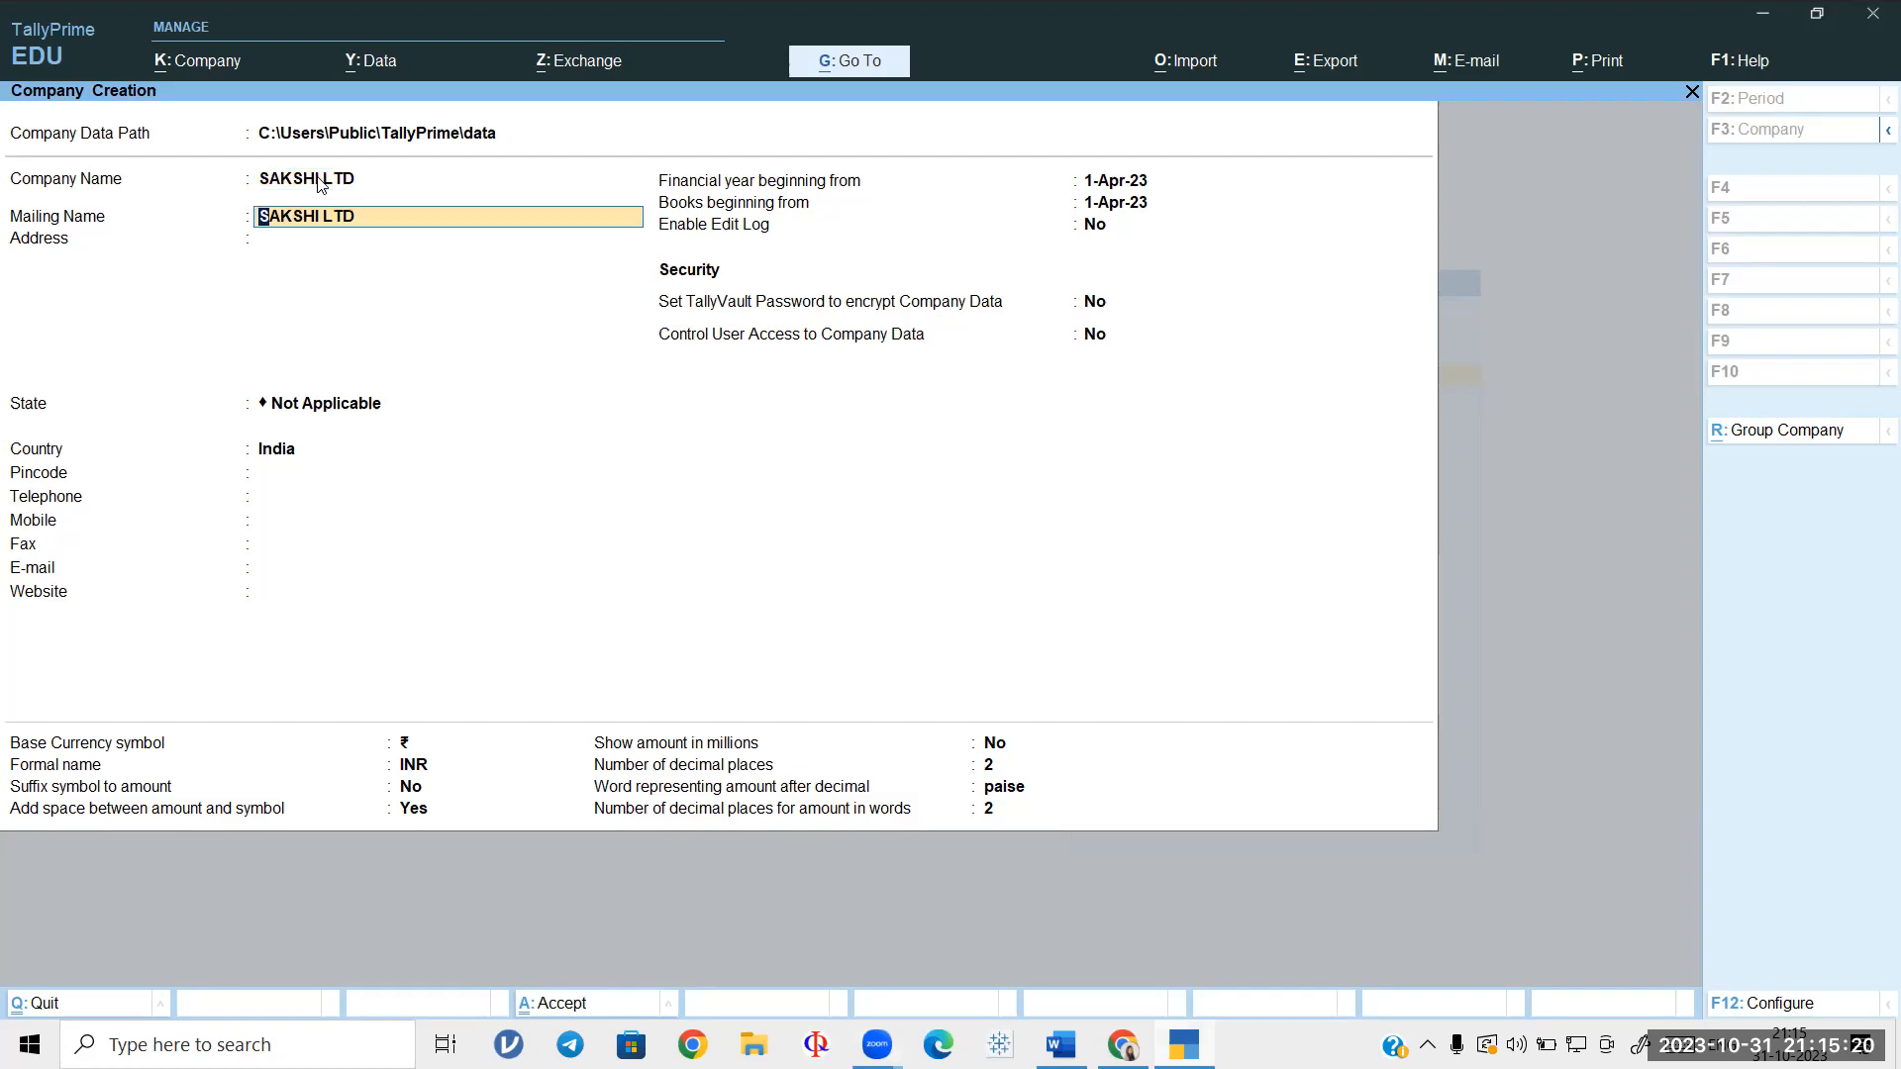
{"action": "key", "text": "Return"}
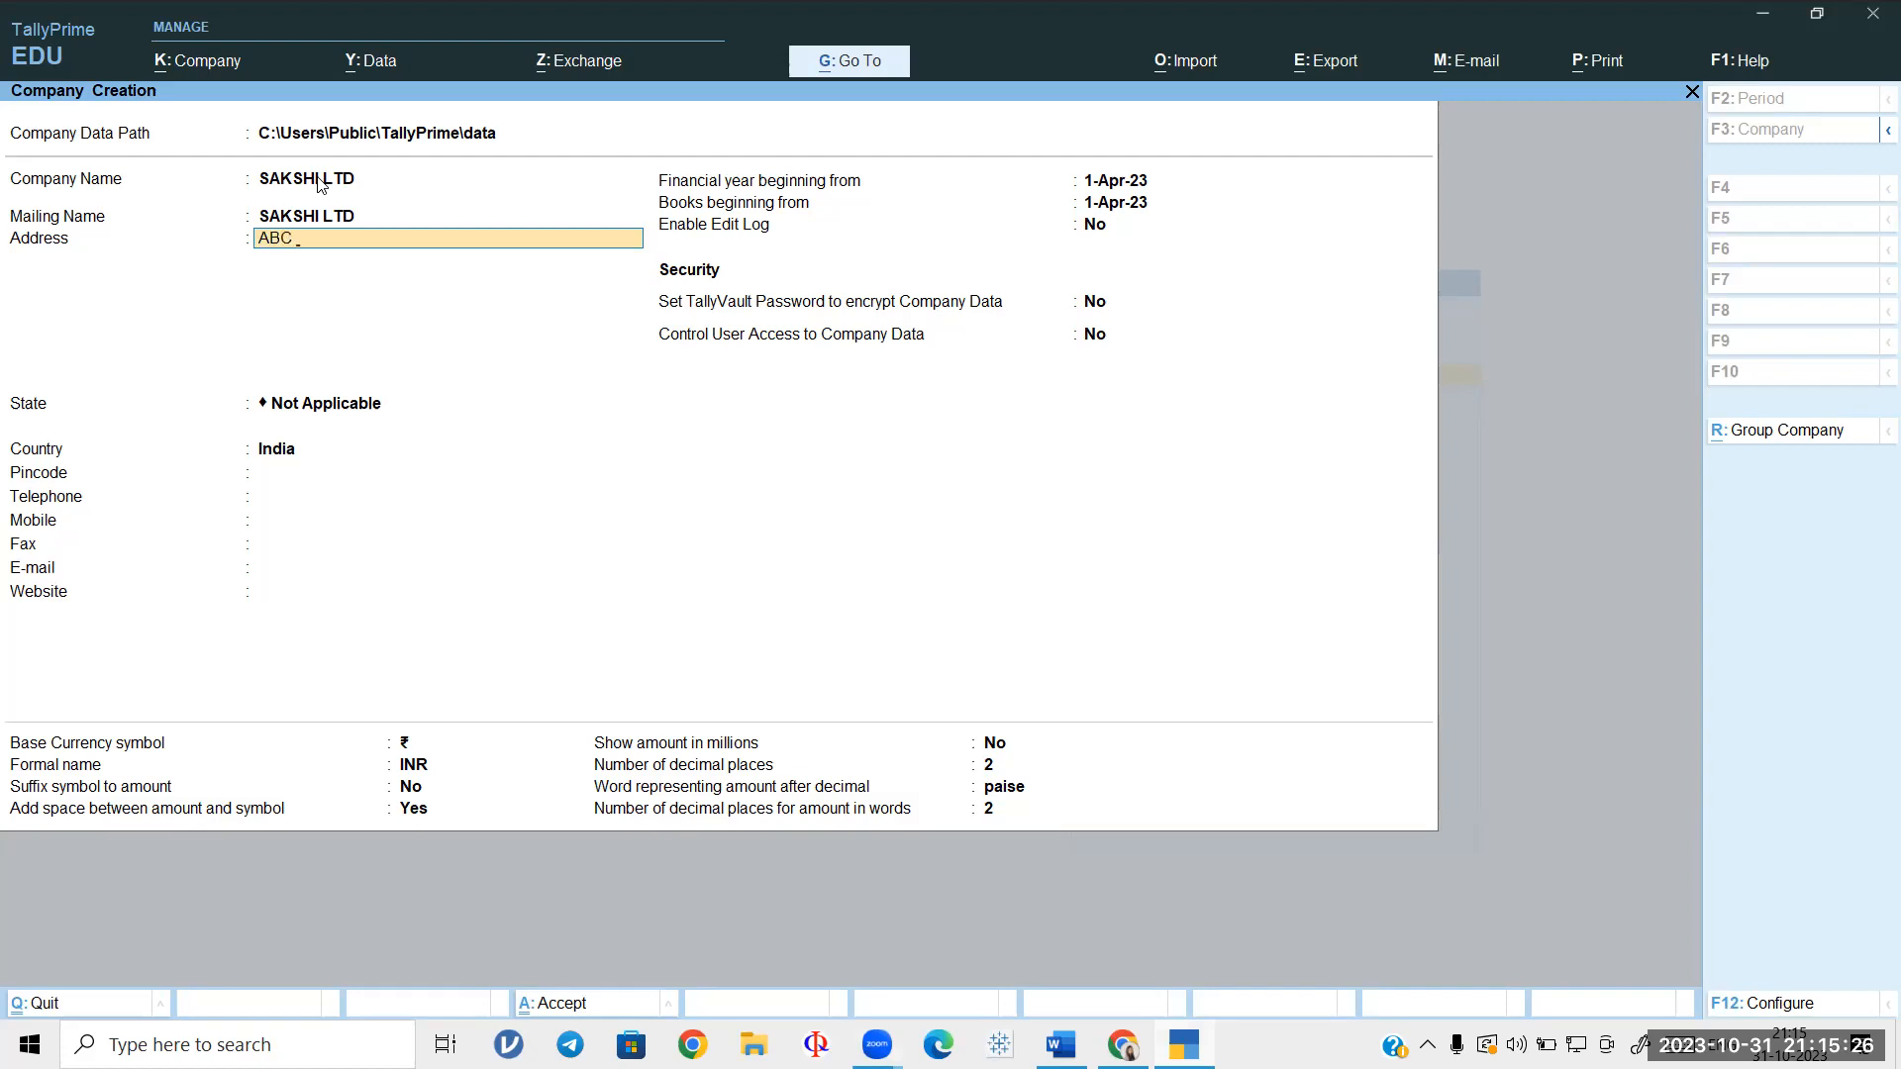
{"action": "key", "text": "Return"}
{"action": "key", "text": "Return"}
{"action": "key", "text": "Down"}
{"action": "key", "text": "Down"}
{"action": "key", "text": "Down"}
{"action": "key", "text": "Down"}
{"action": "key", "text": "Down"}
{"action": "key", "text": "Down"}
{"action": "key", "text": "Down"}
{"action": "key", "text": "Down"}
{"action": "key", "text": "Down"}
{"action": "key", "text": "Down"}
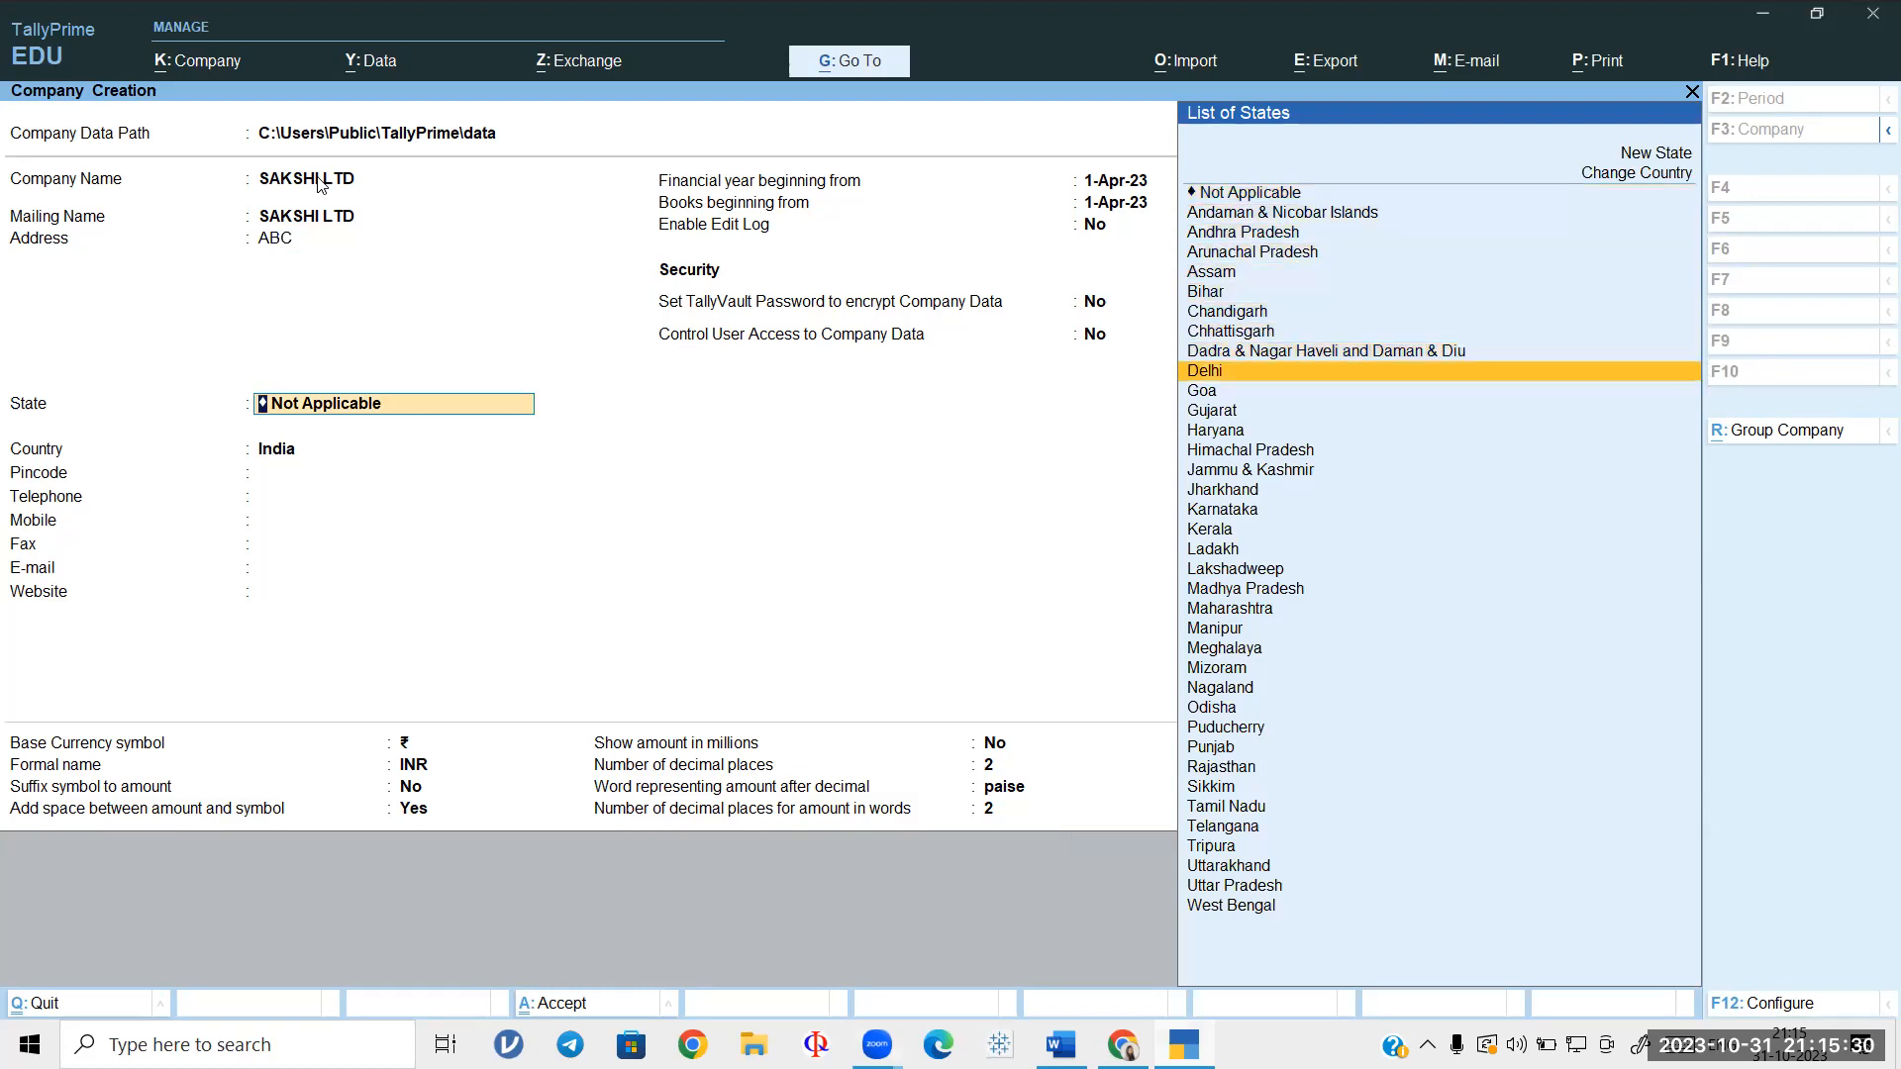
{"action": "key", "text": "Return"}
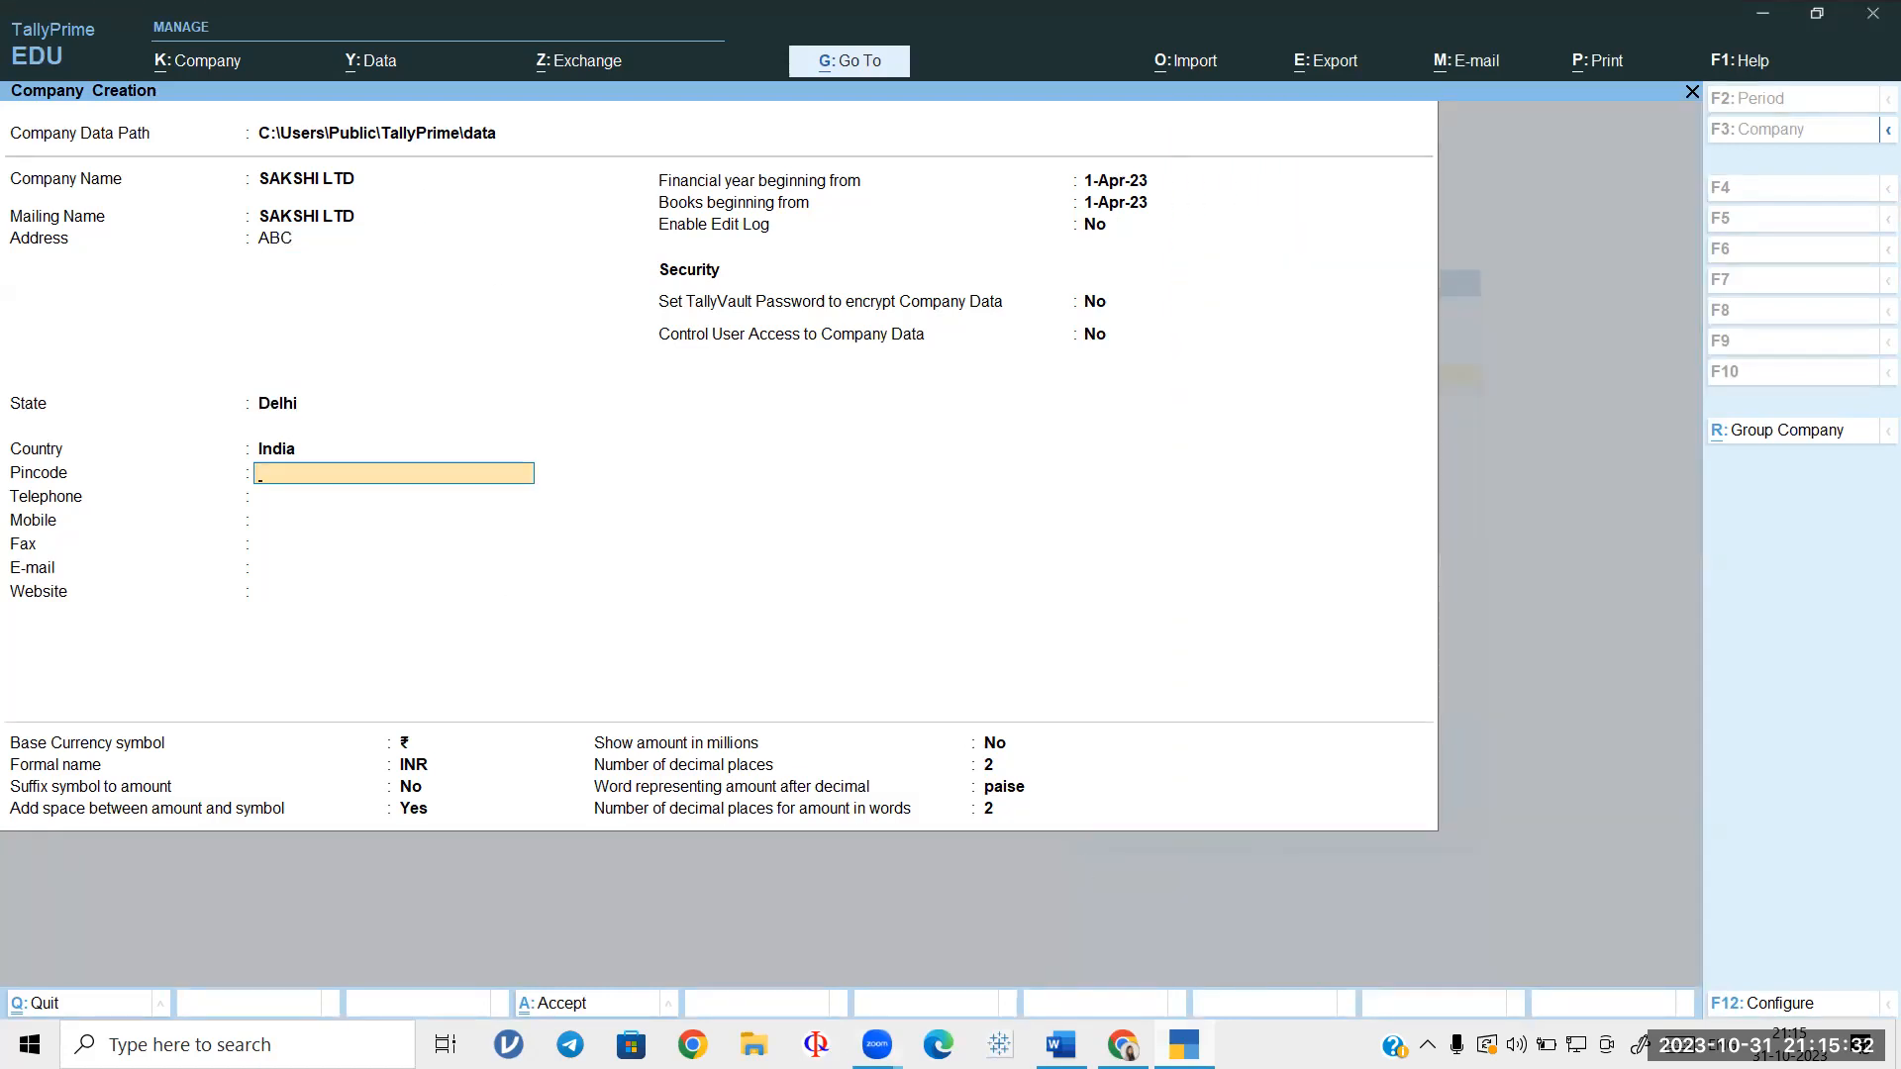
{"action": "key", "text": "alt+Tab"}
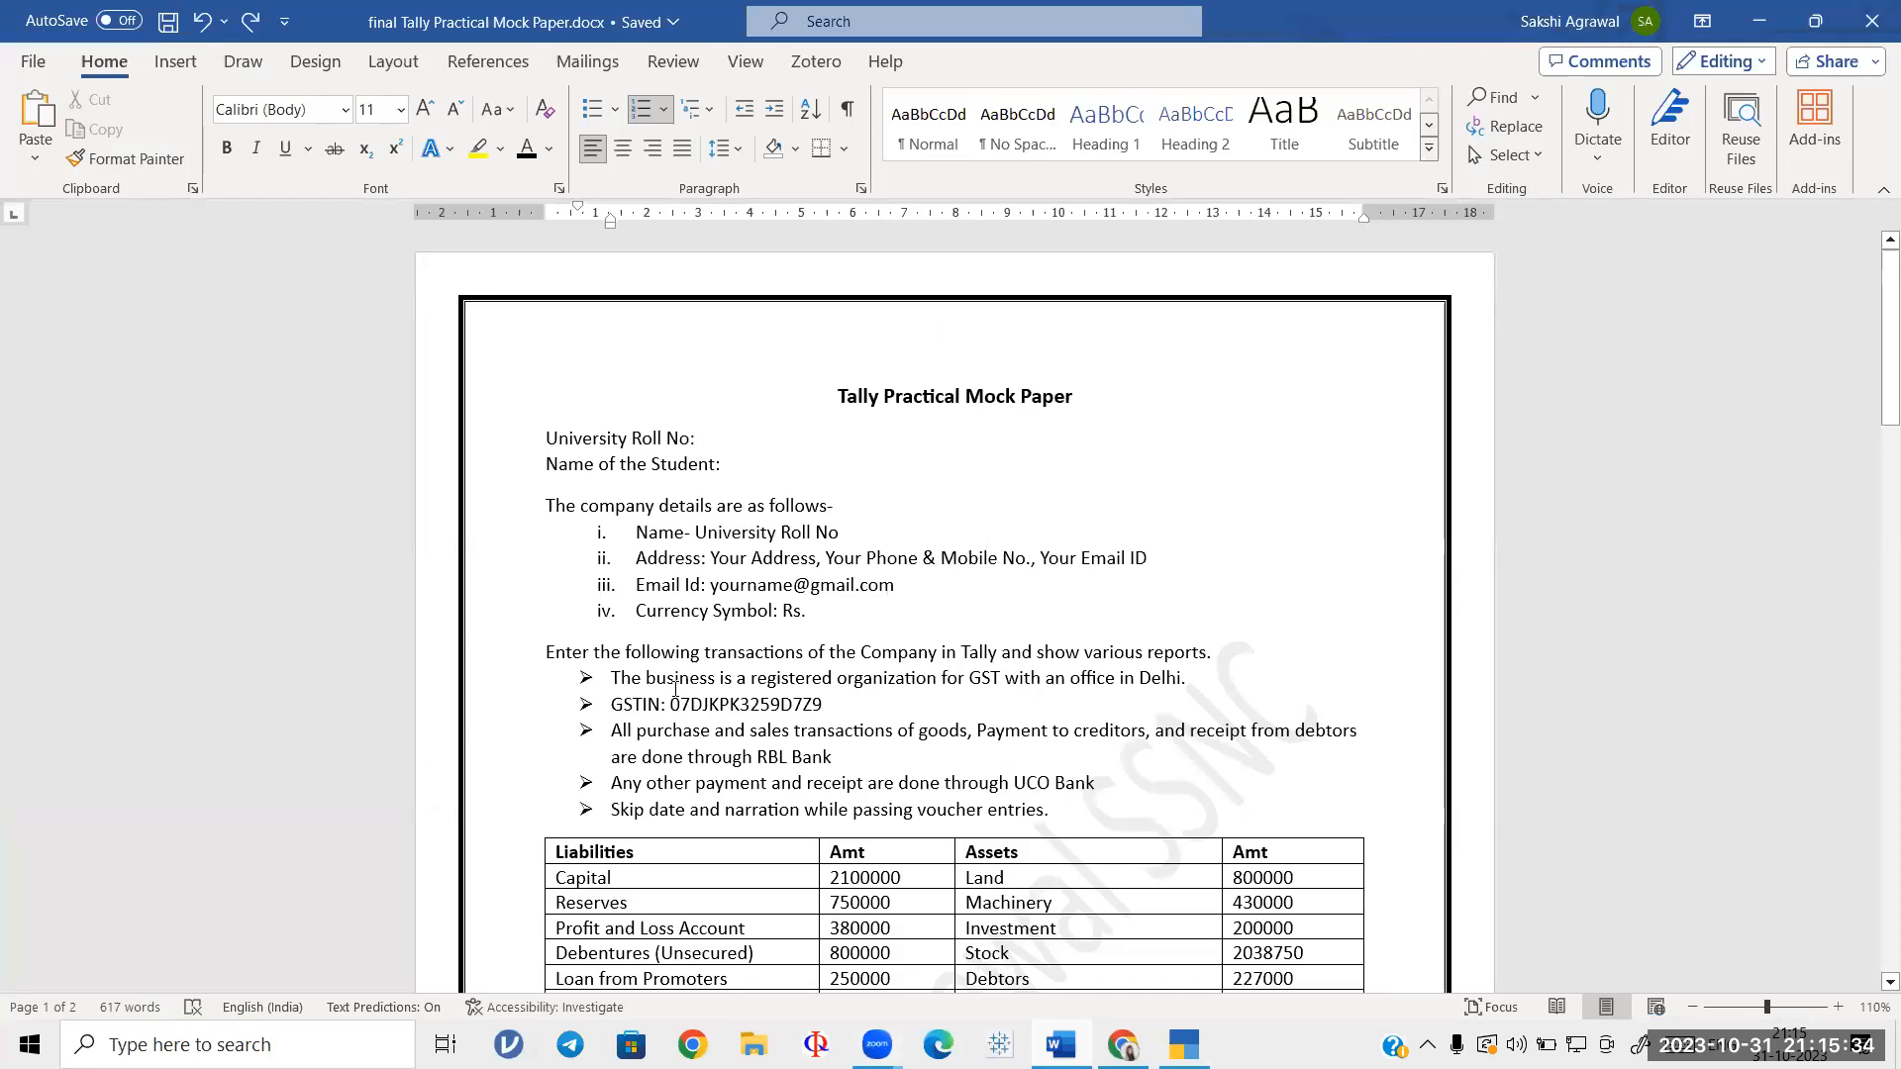
Step: Check the Delhi GST registration requirement in the paper, then return to TallyPrime
{"action": "left_click_drag", "start_coordinate": [606, 677], "coordinate": [1220, 689]}
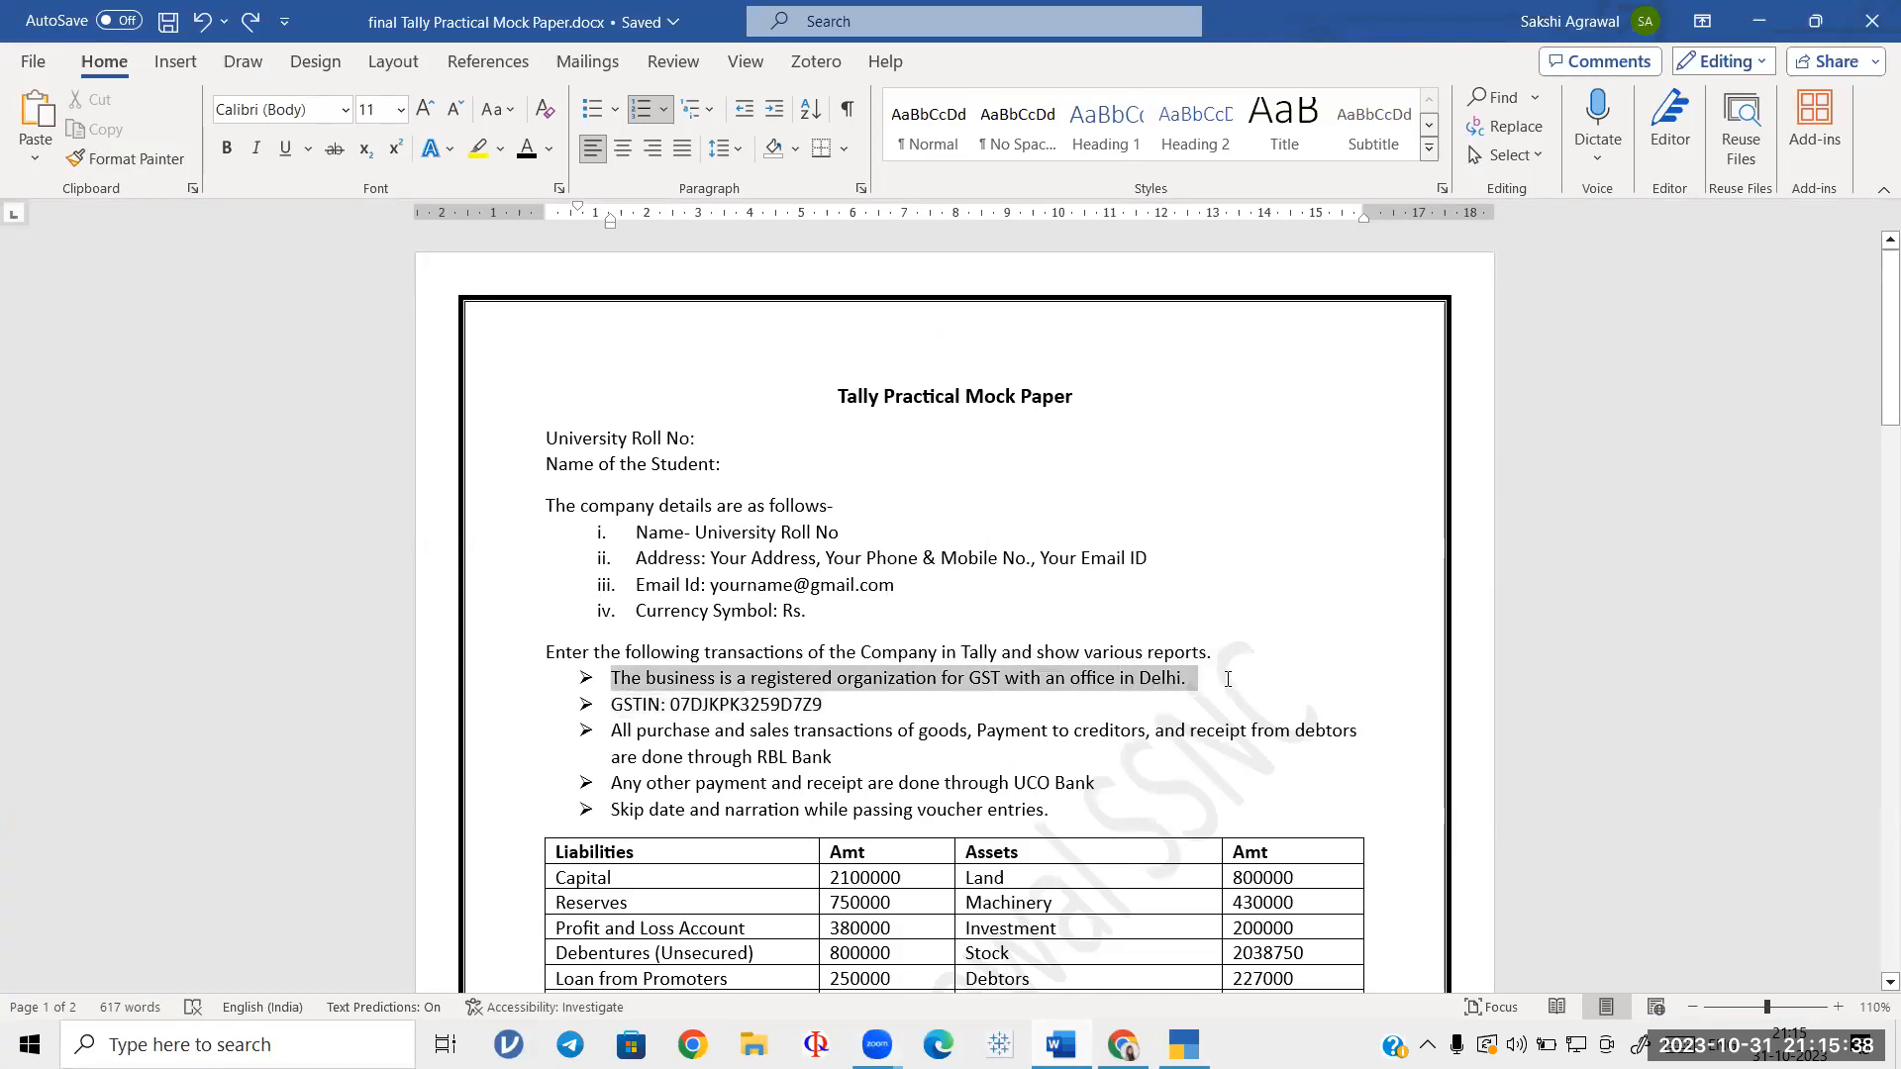
{"action": "left_click", "coordinate": [1218, 688]}
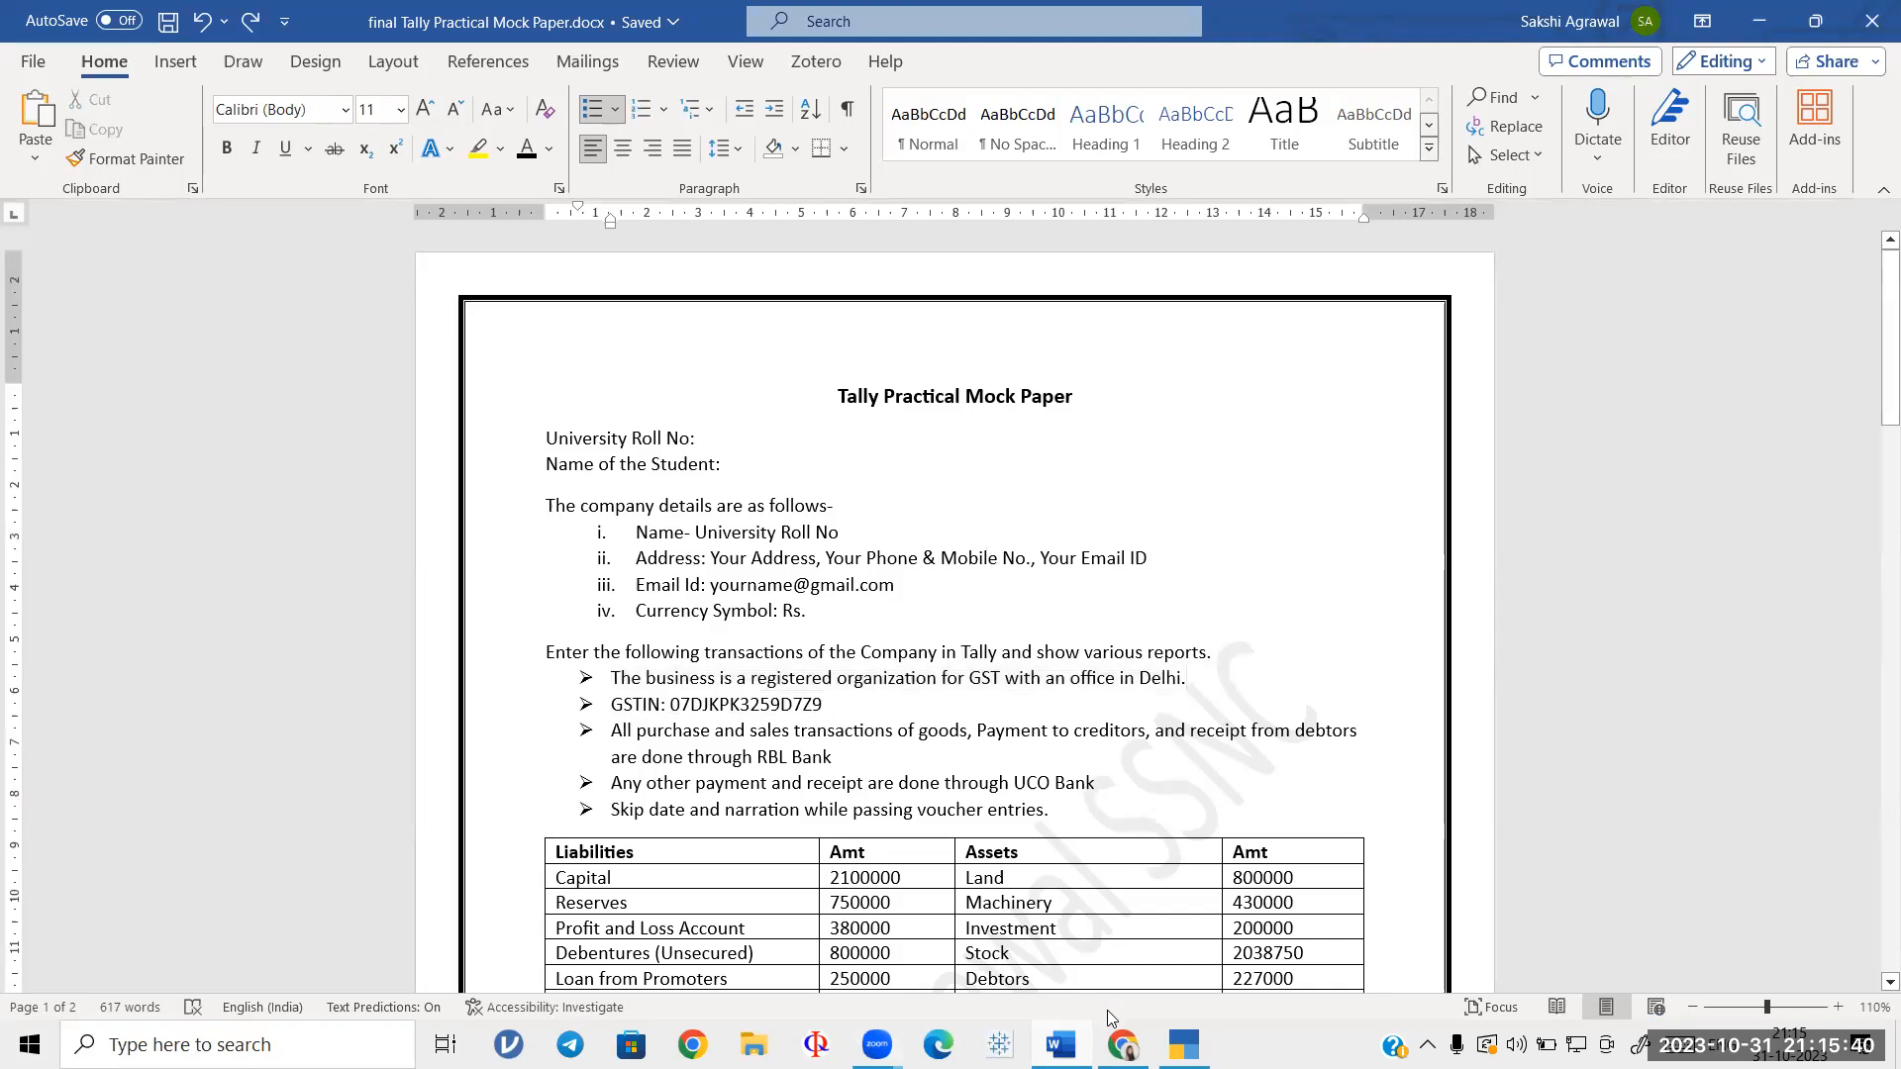
{"action": "left_click", "coordinate": [1184, 1044]}
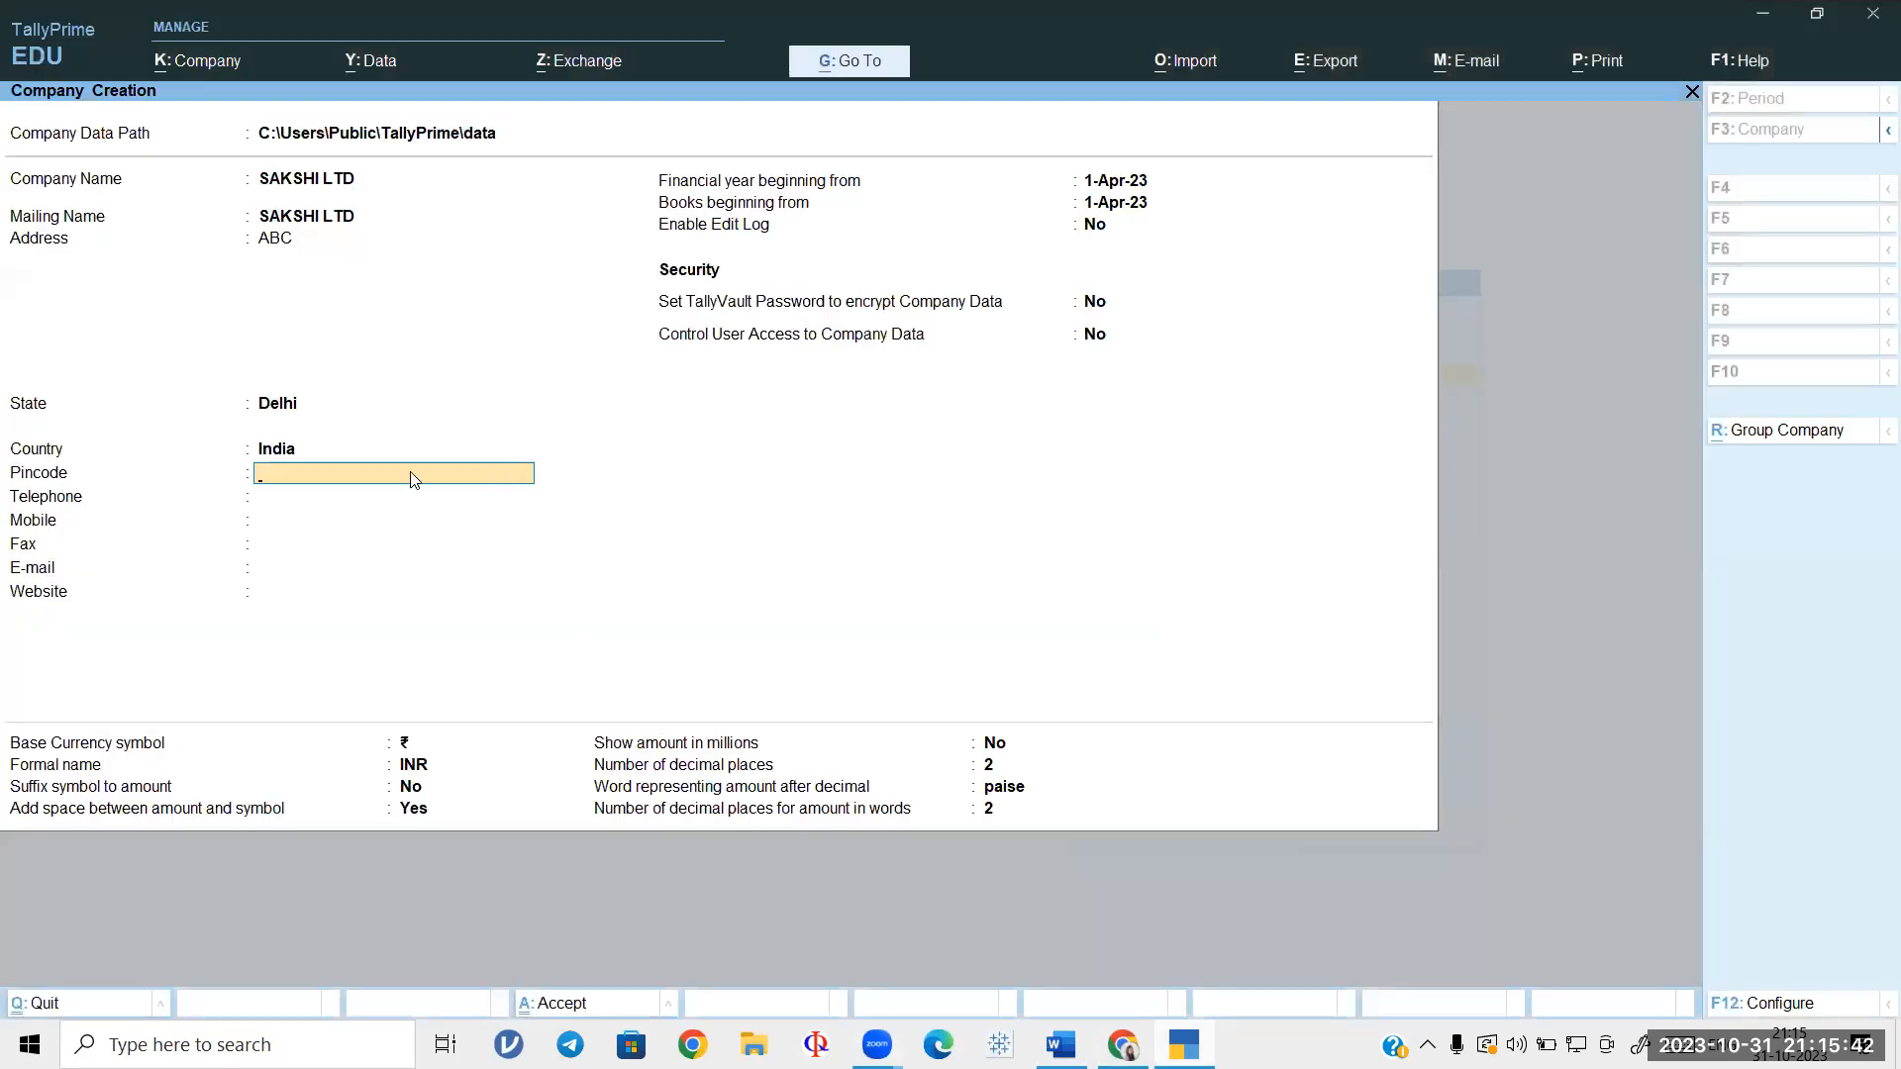
Step: Fill in the pincode, the company's mobile number and e-mail, and accept to save SAKSHI LTD
{"action": "type", "text": "110036"}
{"action": "key", "text": "Return"}
{"action": "key", "text": "Return"}
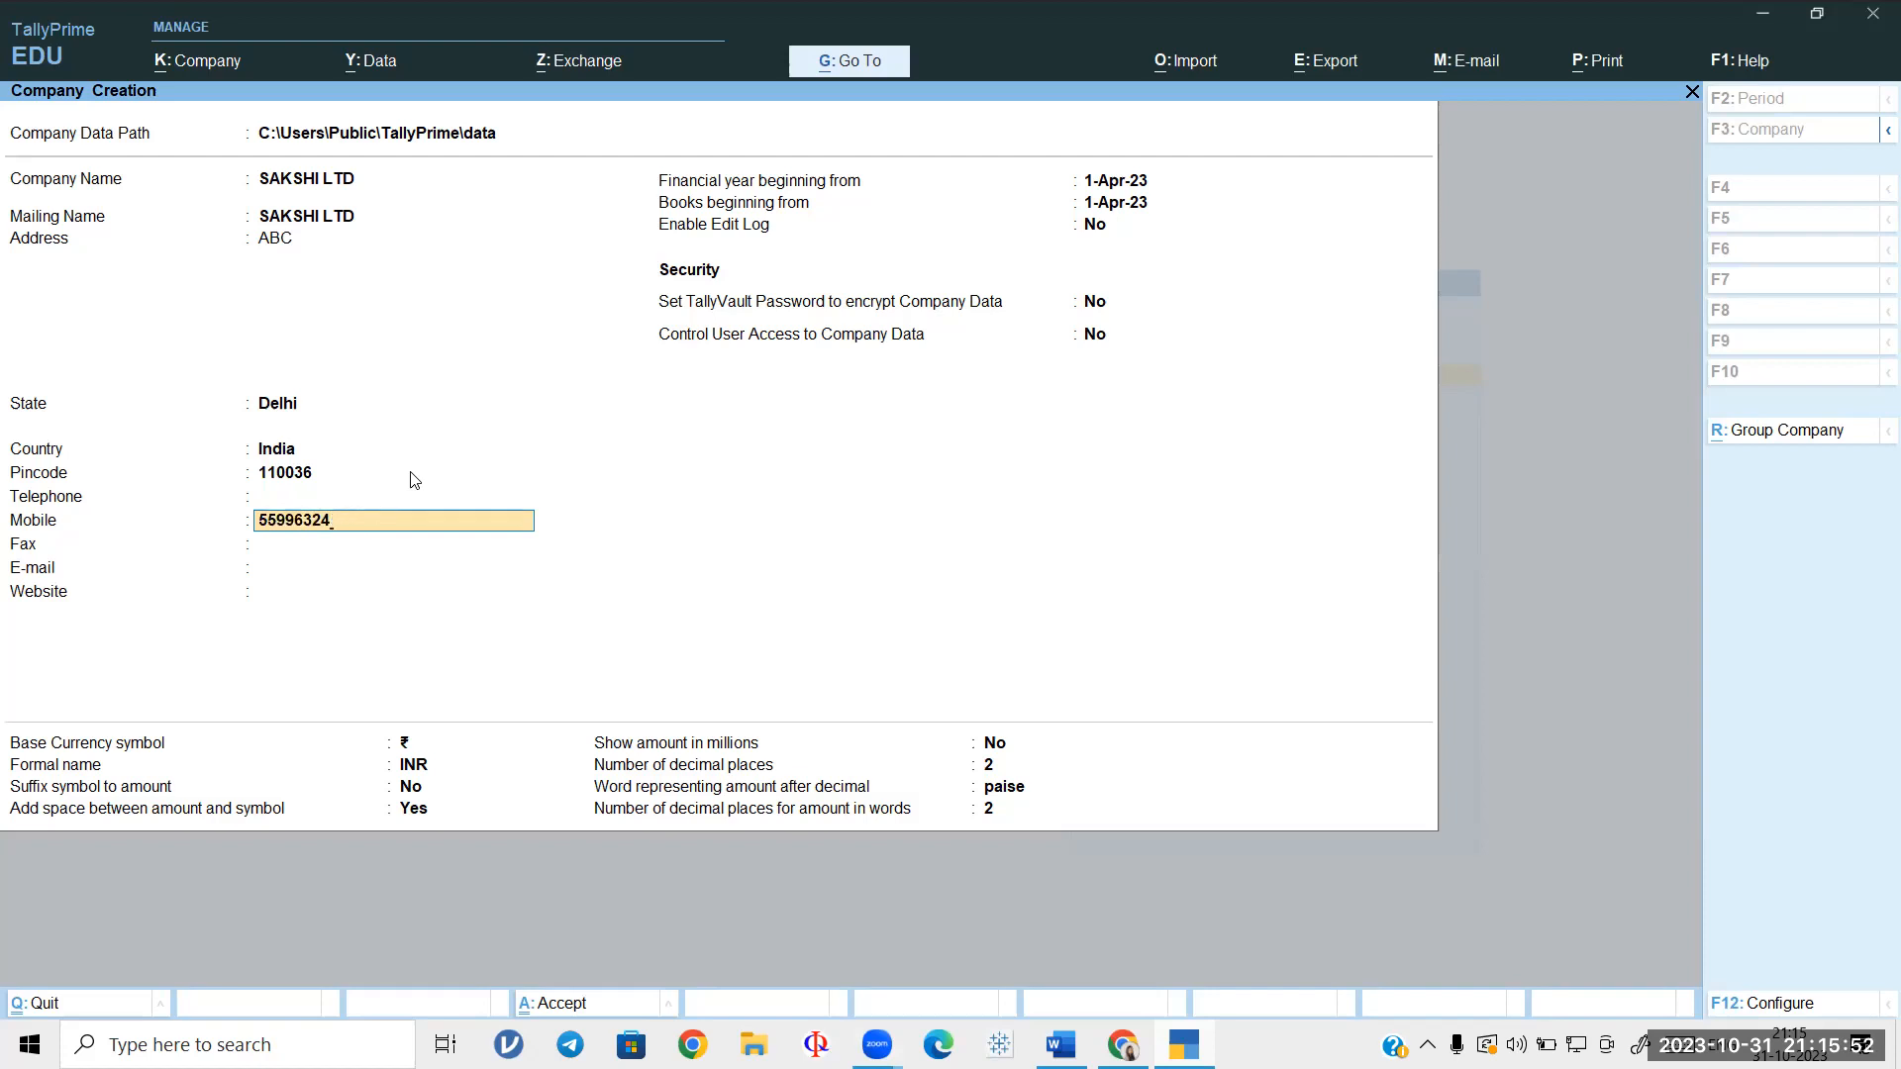
{"action": "key", "text": "Return"}
{"action": "key", "text": "Return"}
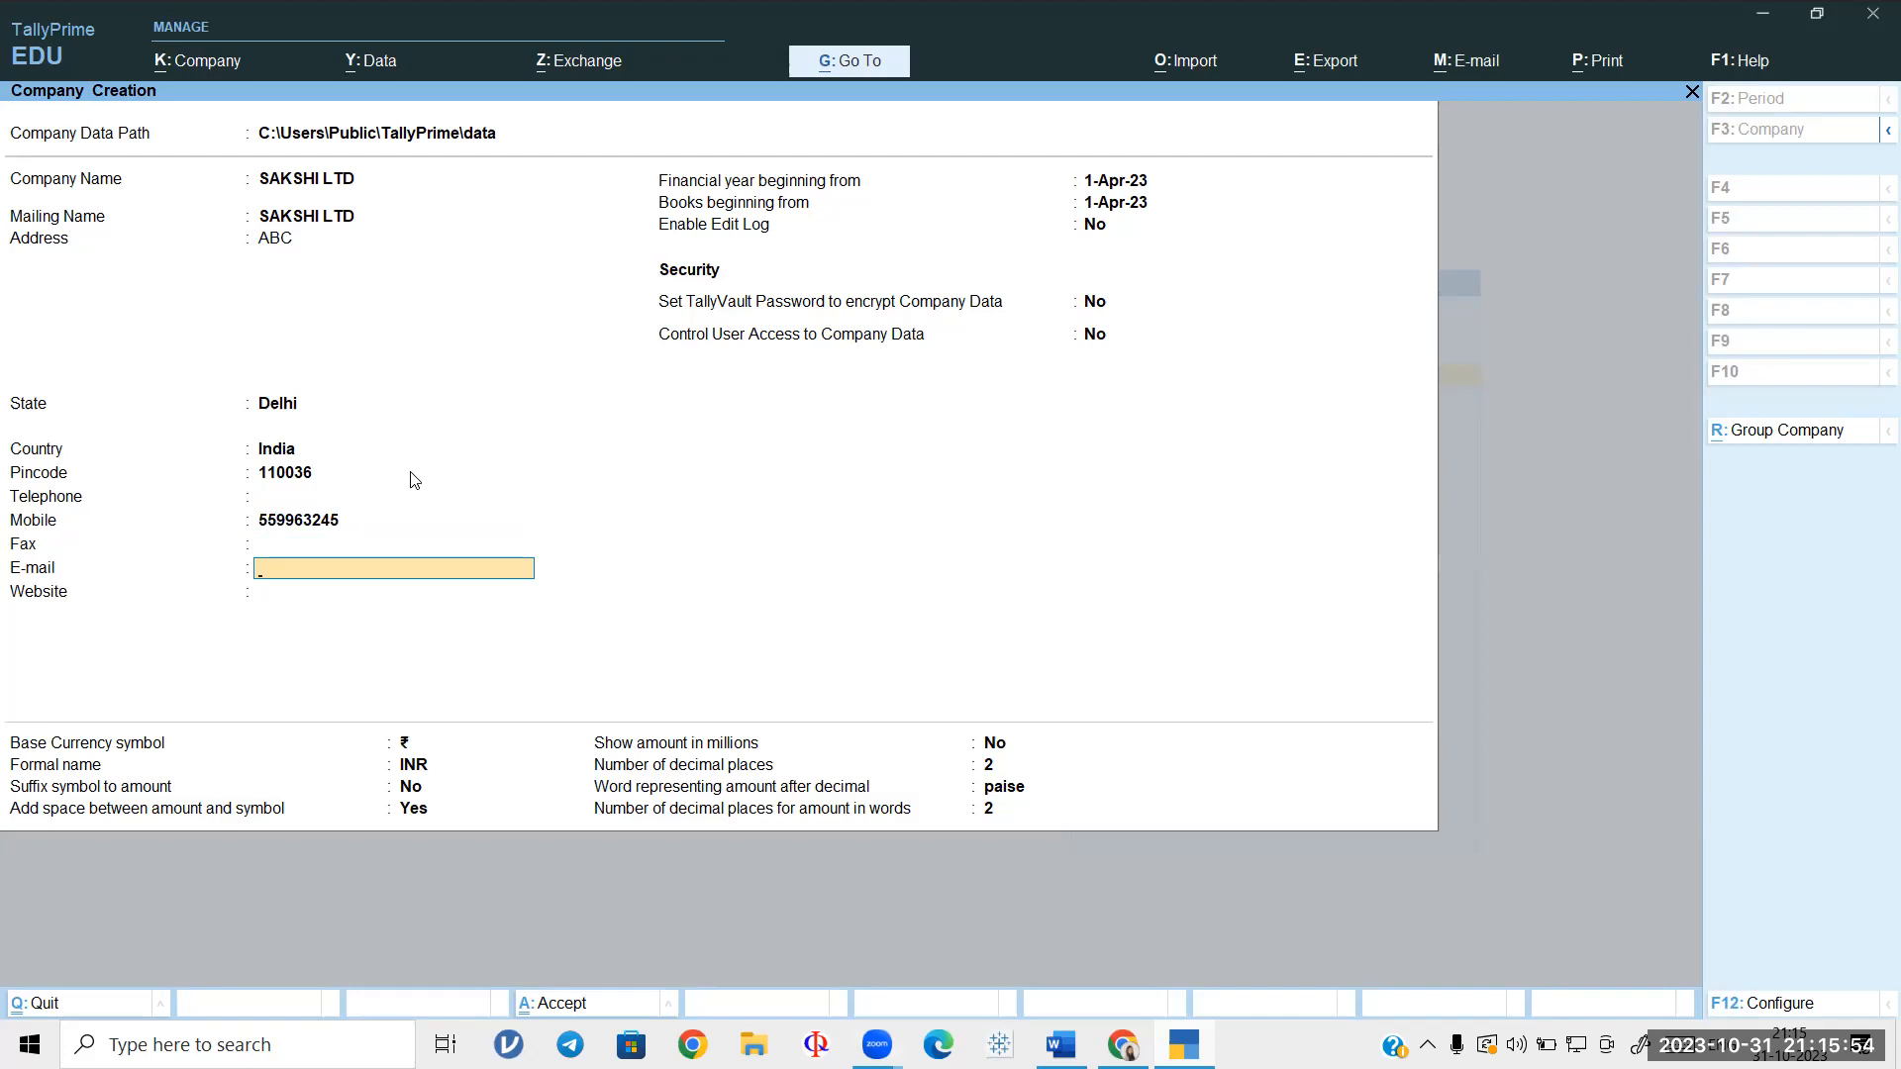
{"action": "key", "text": "Return"}
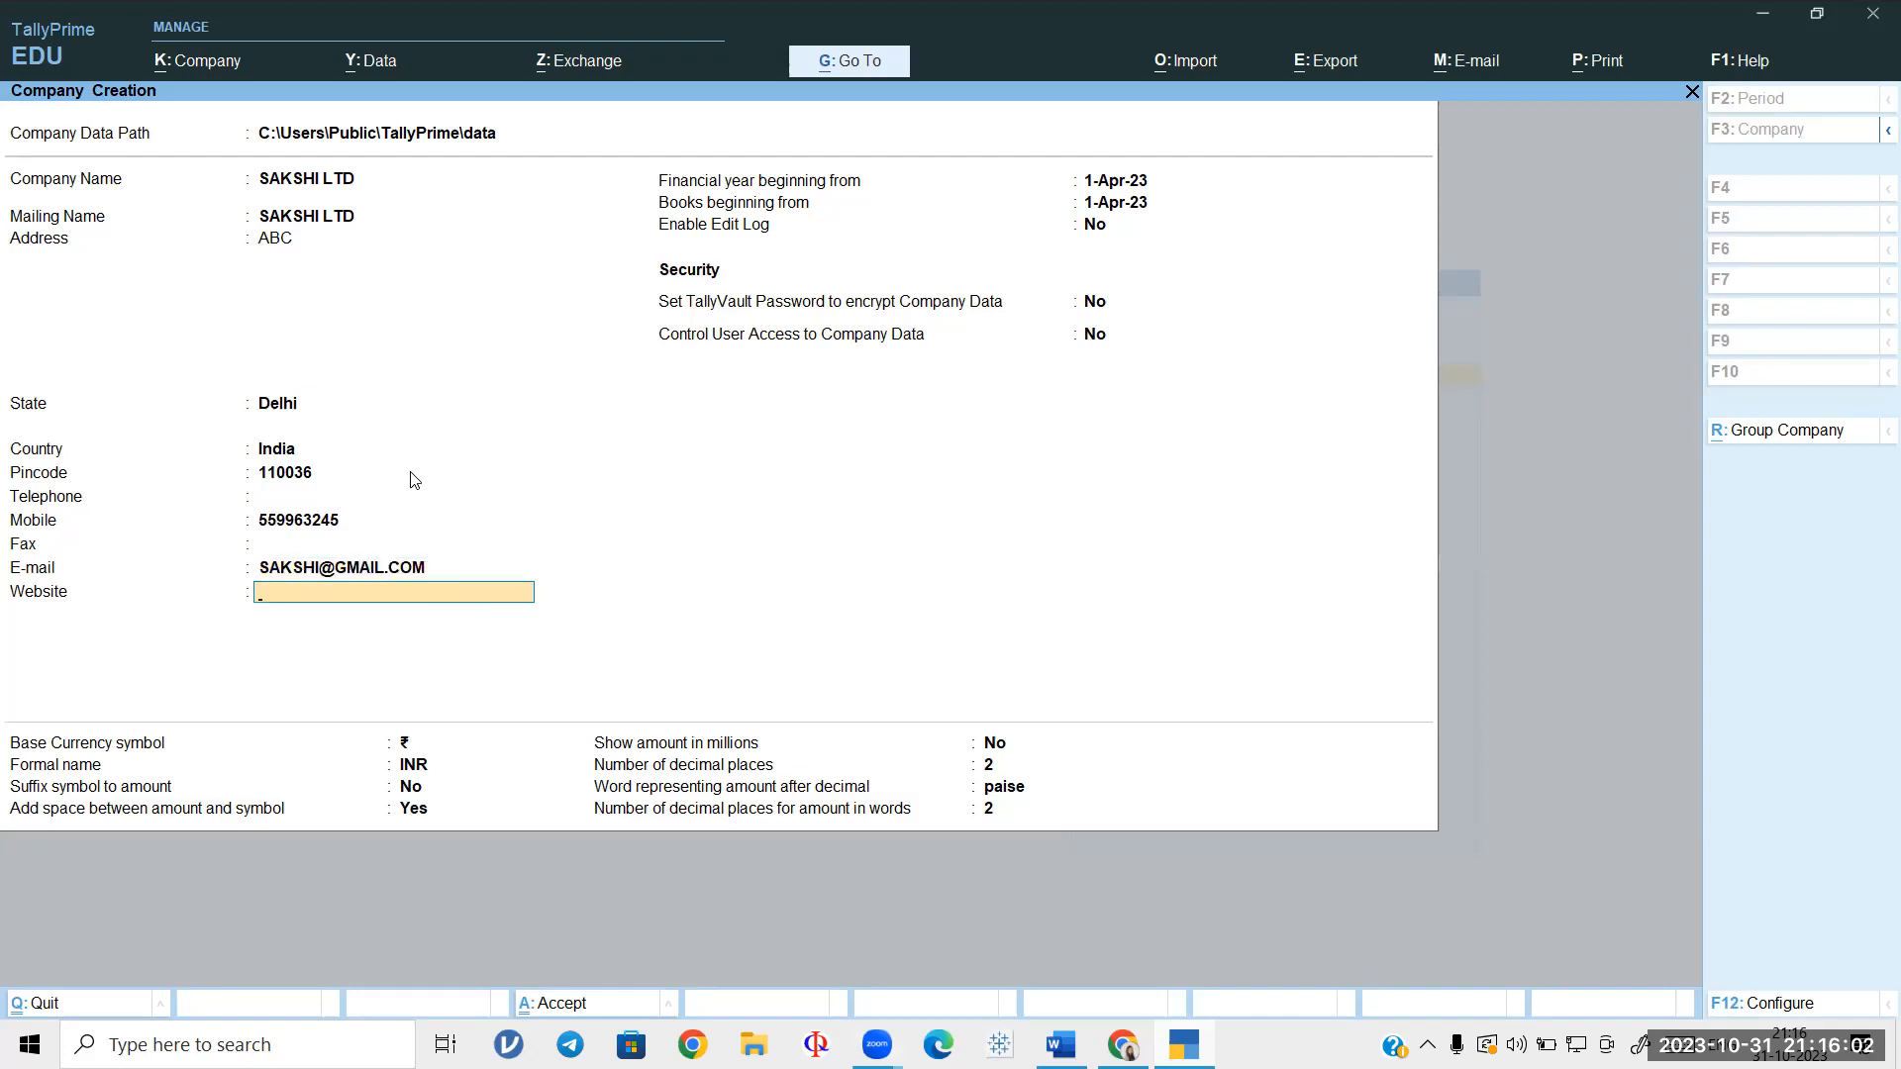
{"action": "key", "text": "Return"}
{"action": "key", "text": "Return"}
{"action": "key", "text": "Return"}
{"action": "key", "text": "Return"}
{"action": "key", "text": "Return"}
{"action": "key", "text": "Return"}
{"action": "key", "text": "Return"}
{"action": "key", "text": "Return"}
{"action": "key", "text": "Return"}
{"action": "key", "text": "Return"}
{"action": "key", "text": "Return"}
{"action": "key", "text": "Return"}
{"action": "key", "text": "Return"}
{"action": "key", "text": "Return"}
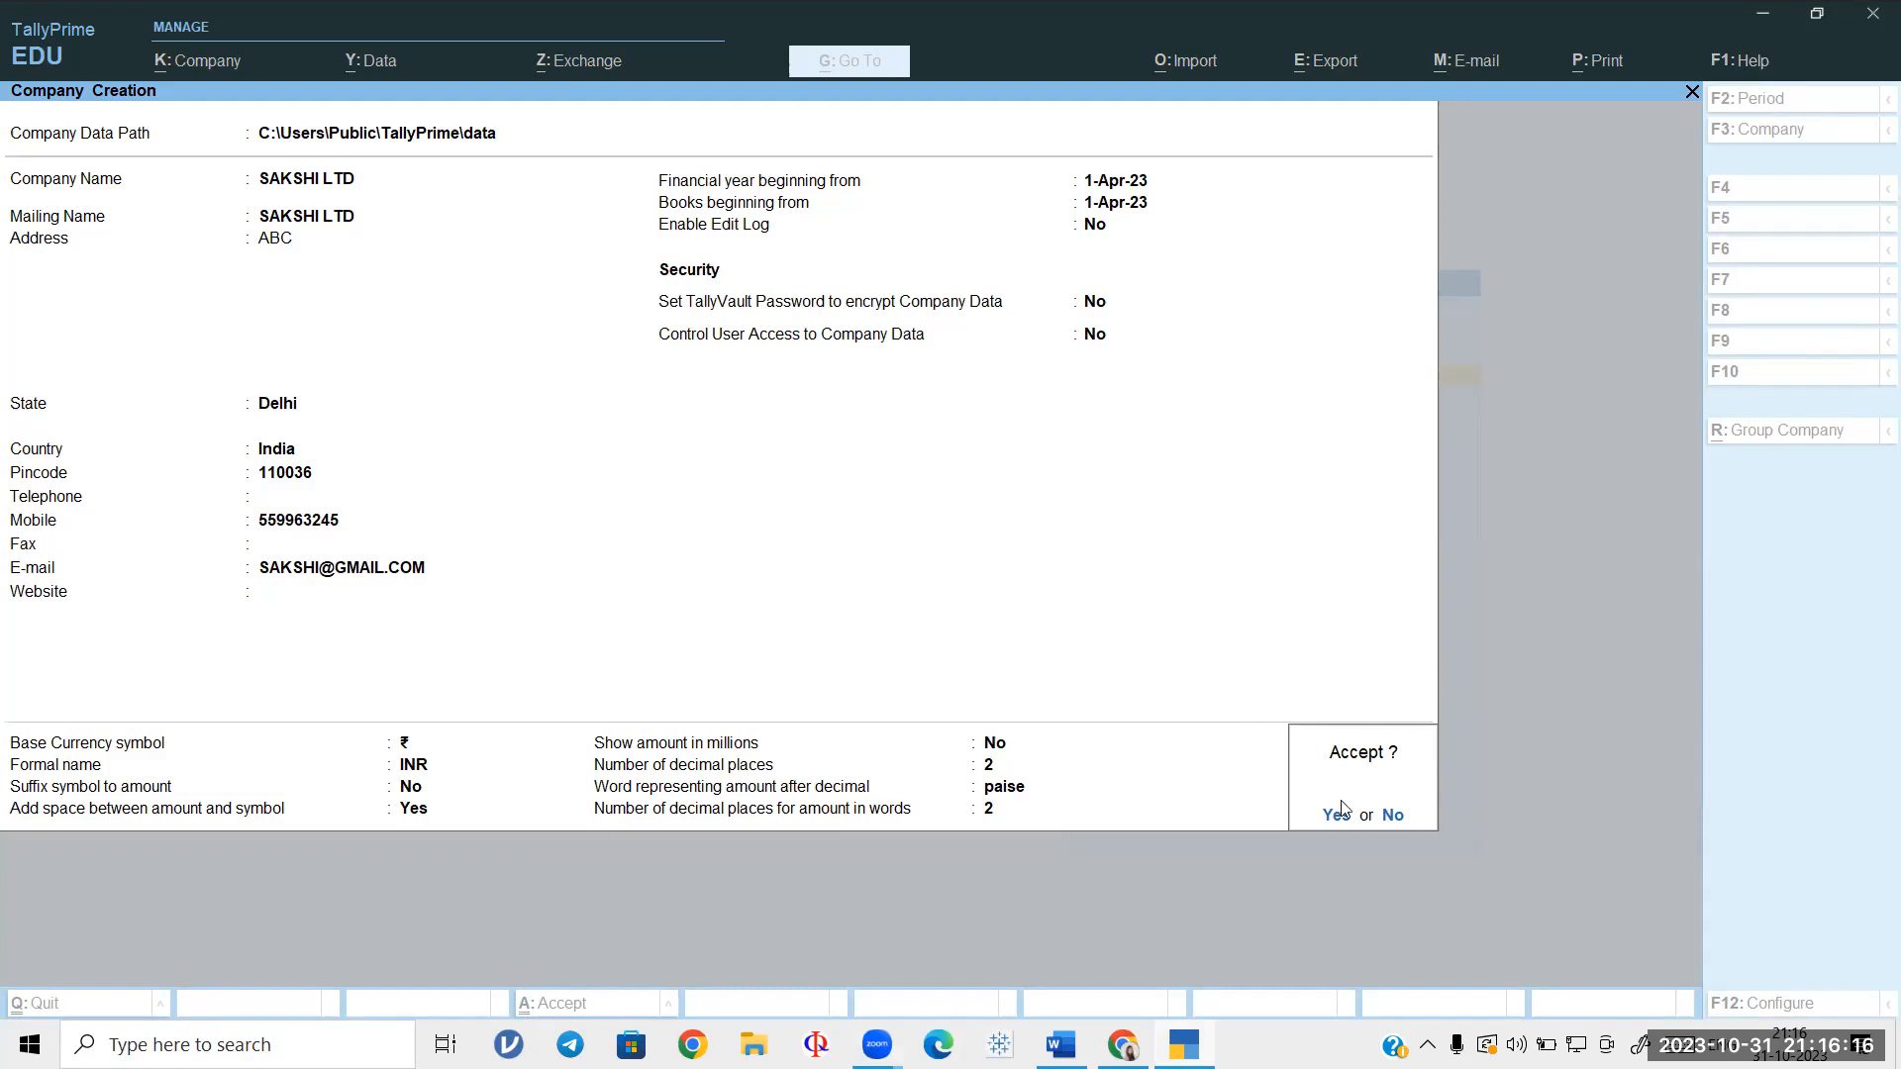
{"action": "key", "text": "Return"}
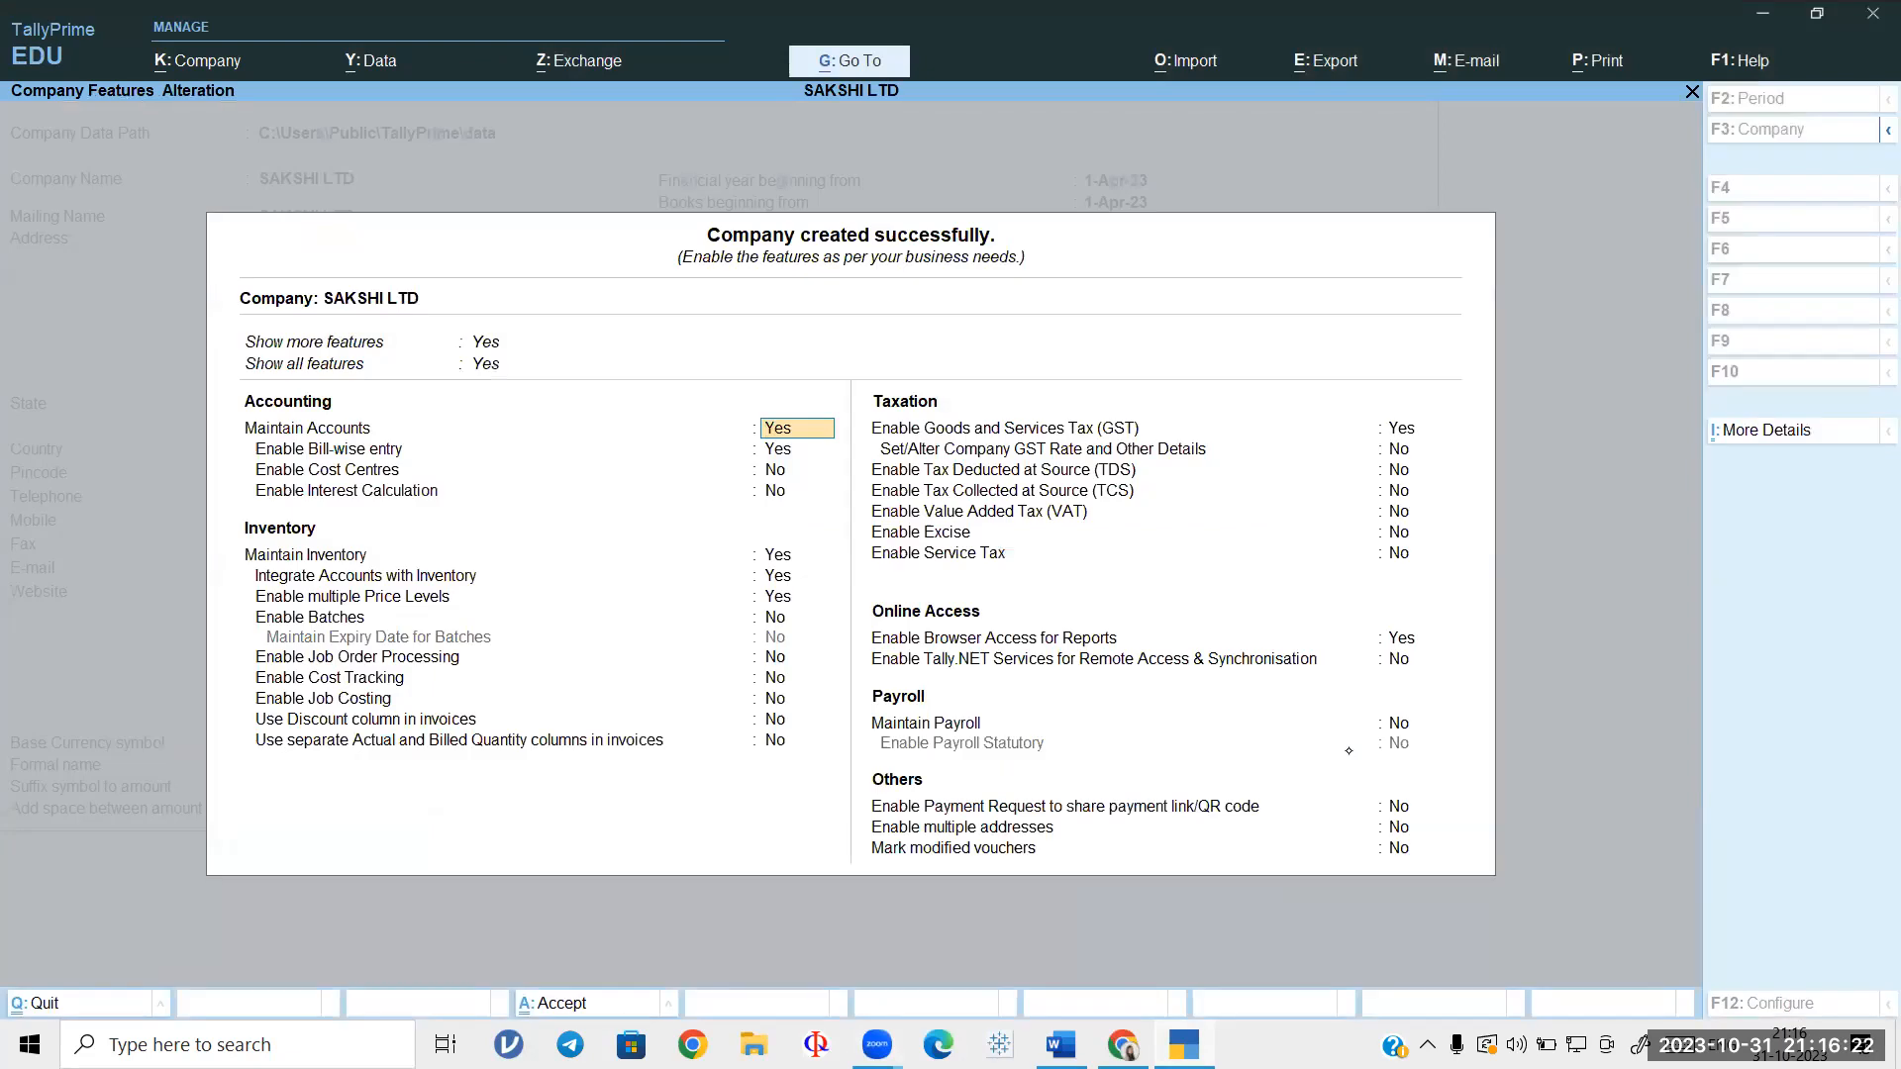
Step: Set Enable Bill-wise entry to No and Use Discount column in invoices to Yes
{"action": "key", "text": "Return"}
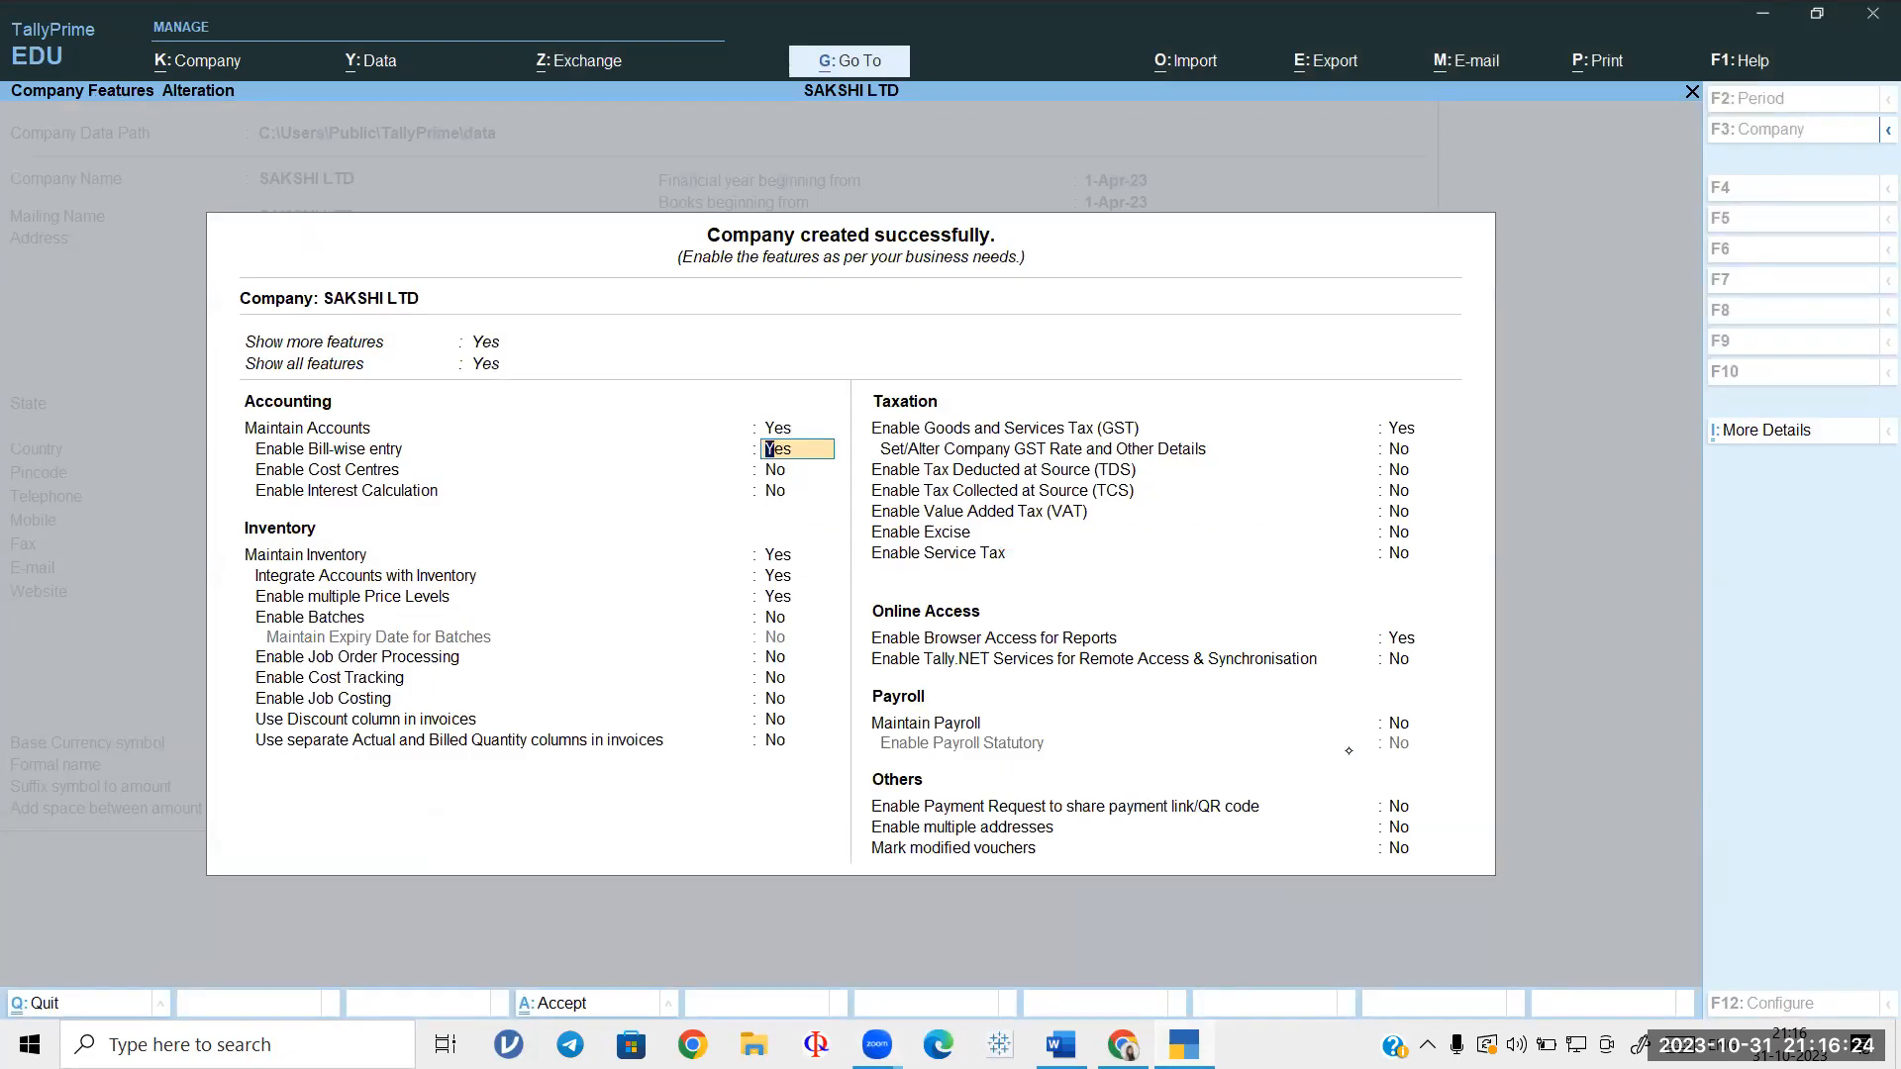
{"action": "type", "text": "NO"}
{"action": "key", "text": "Return"}
{"action": "key", "text": "Return"}
{"action": "key", "text": "Return"}
{"action": "key", "text": "Return"}
{"action": "key", "text": "Return"}
{"action": "key", "text": "Return"}
{"action": "key", "text": "Return"}
{"action": "key", "text": "Return"}
{"action": "key", "text": "Return"}
{"action": "key", "text": "Return"}
{"action": "type", "text": "Yes"}
{"action": "key", "text": "Return"}
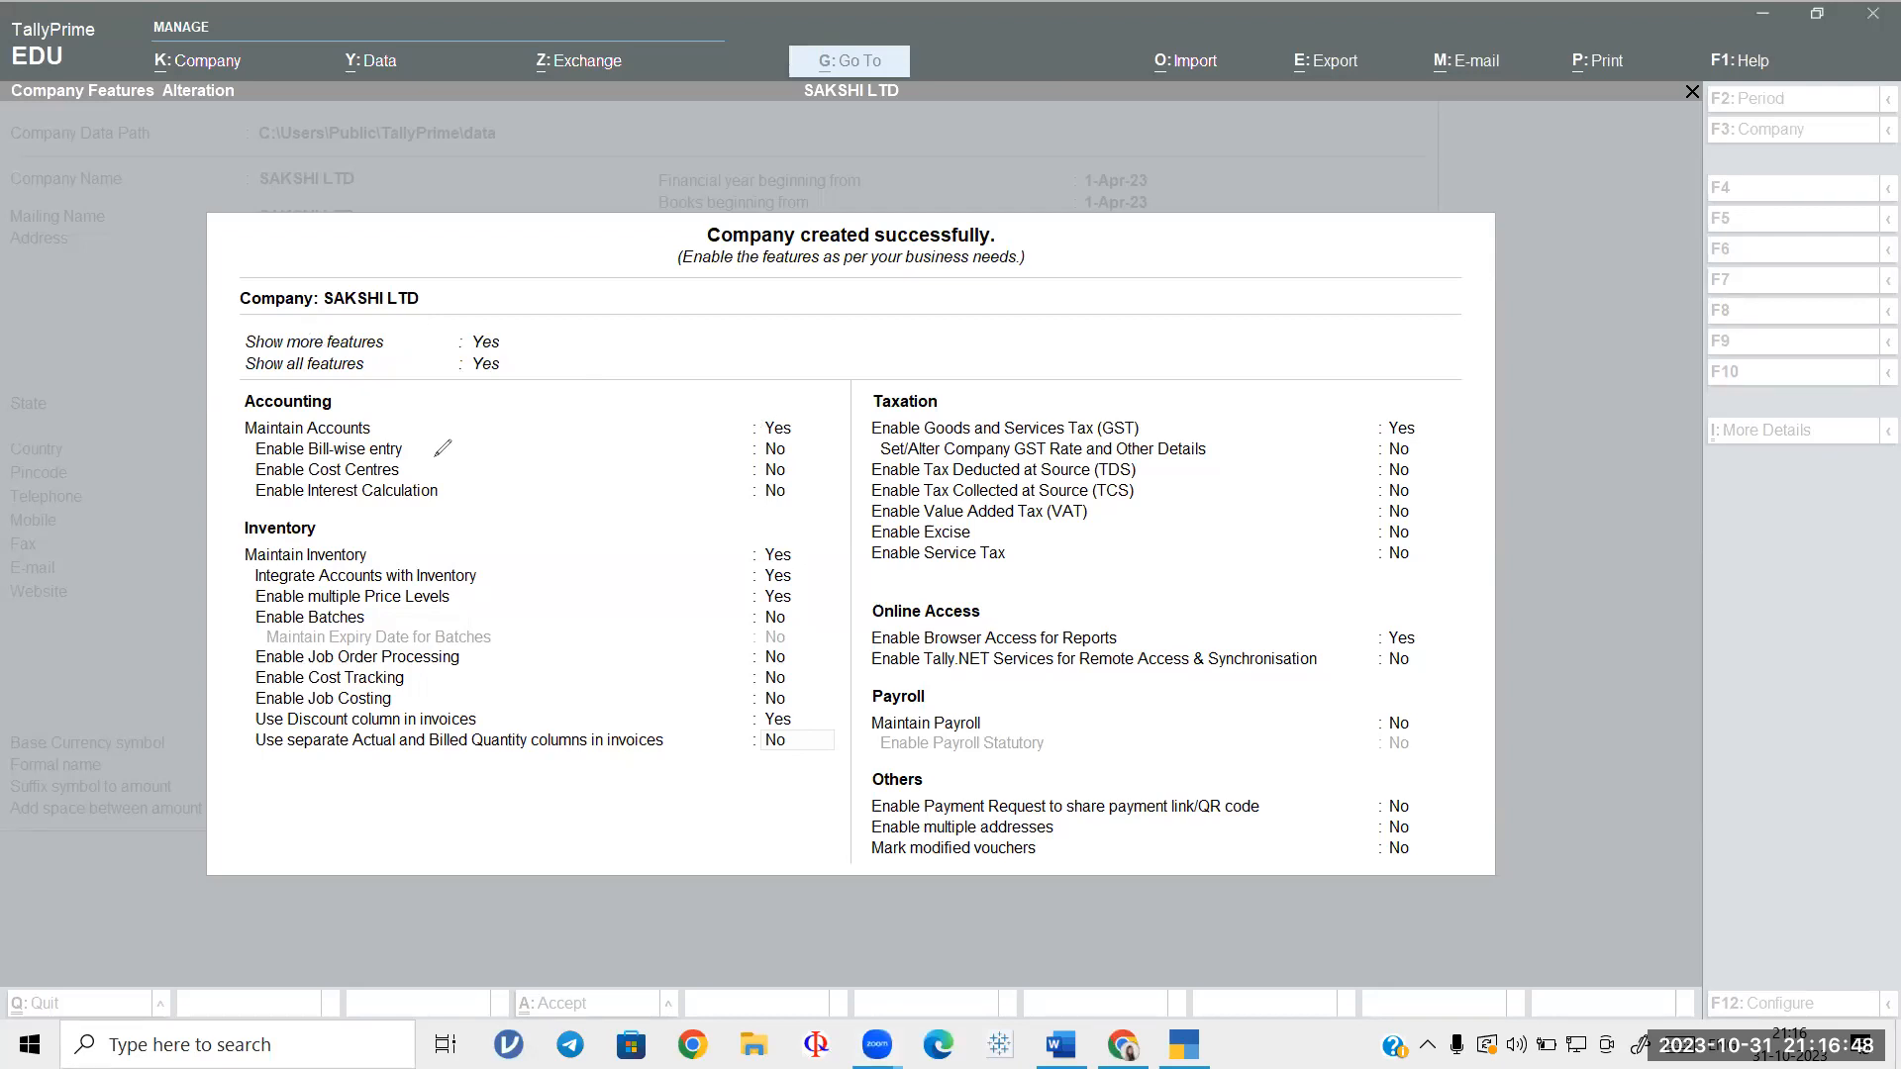
Step: Annotate the bill-wise, discount and GST settings, then keep GST at Yes to open registration details
{"action": "left_click_drag", "start_coordinate": [411, 451], "coordinate": [486, 414]}
{"action": "mouse_move", "coordinate": [789, 436]}
{"action": "left_mouse_down"}
{"action": "mouse_move", "coordinate": [728, 459]}
{"action": "mouse_move", "coordinate": [804, 440]}
{"action": "left_mouse_up"}
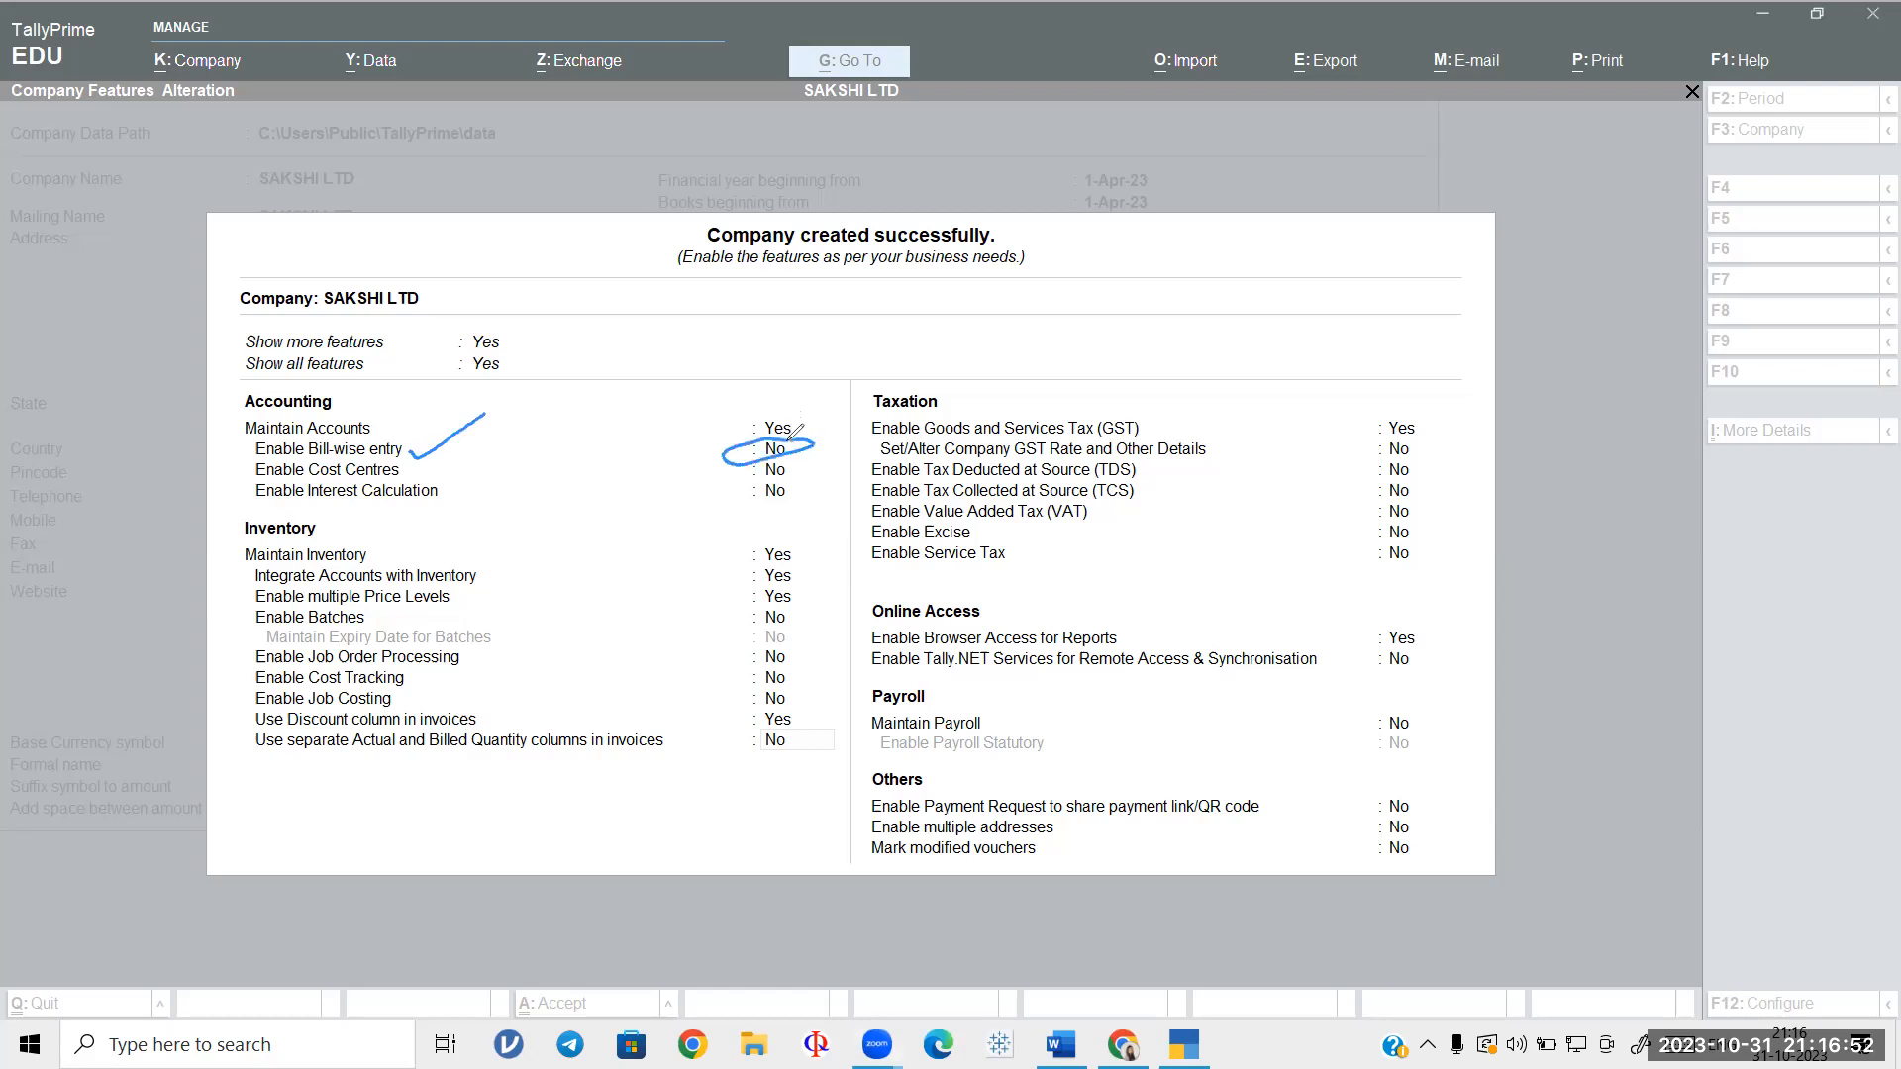
{"action": "left_click_drag", "start_coordinate": [492, 721], "coordinate": [556, 697]}
{"action": "mouse_move", "coordinate": [798, 699]}
{"action": "left_mouse_down"}
{"action": "mouse_move", "coordinate": [731, 731]}
{"action": "mouse_move", "coordinate": [835, 709]}
{"action": "mouse_move", "coordinate": [761, 697]}
{"action": "left_mouse_up"}
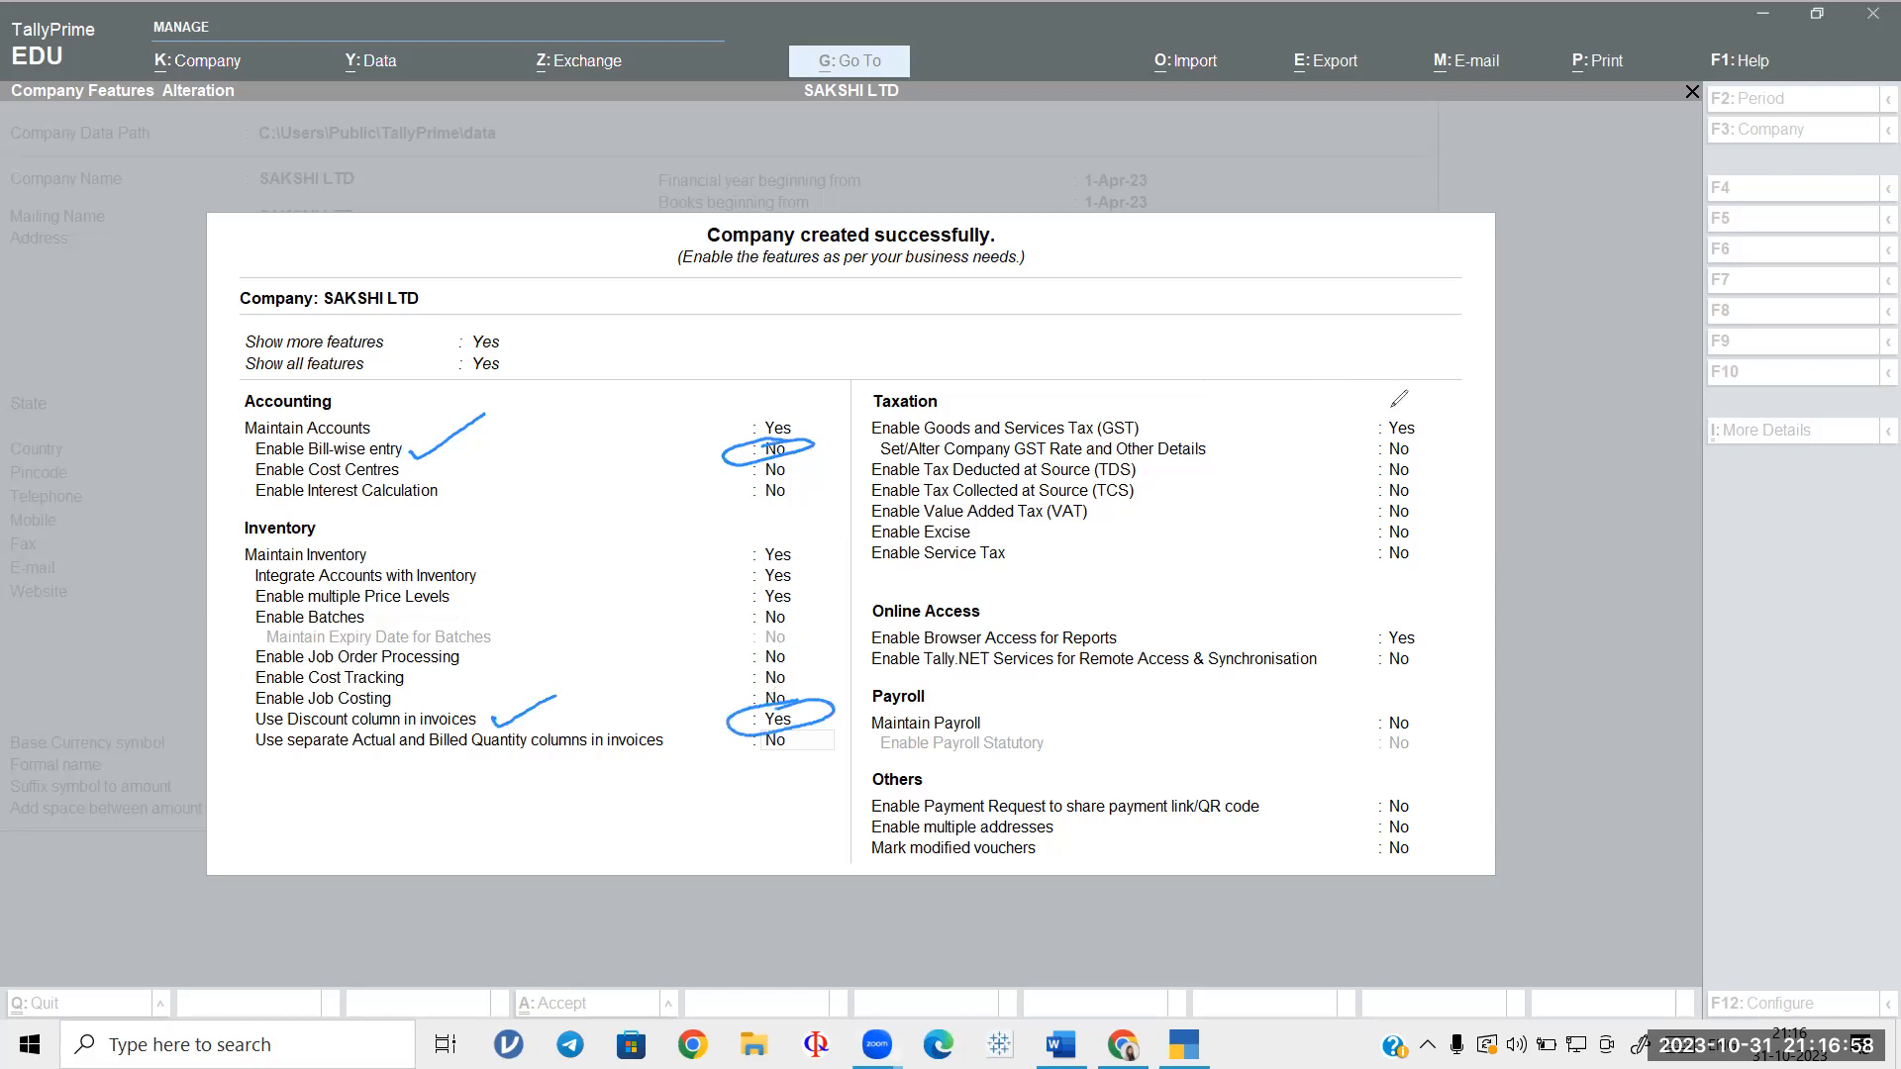
{"action": "mouse_move", "coordinate": [1379, 409]}
{"action": "left_mouse_down"}
{"action": "mouse_move", "coordinate": [1416, 447]}
{"action": "mouse_move", "coordinate": [1402, 402]}
{"action": "left_mouse_up"}
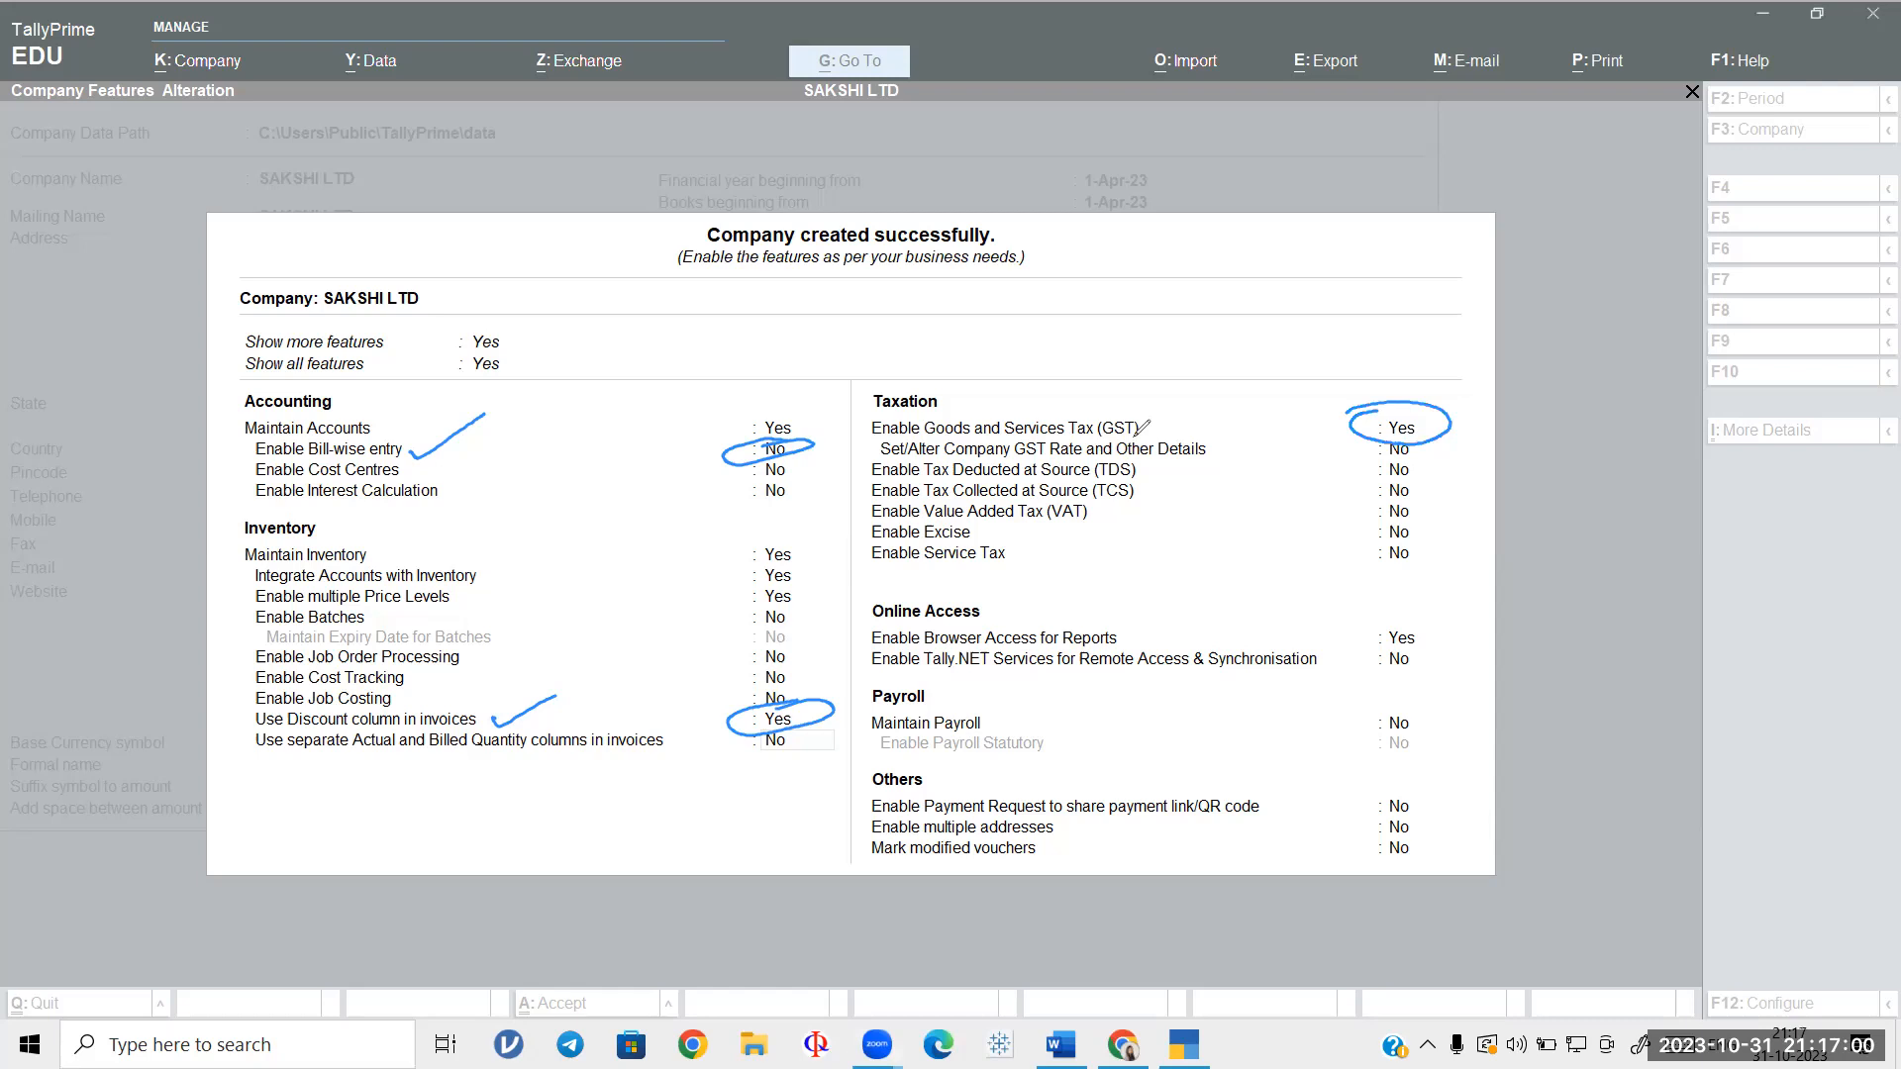
{"action": "left_click_drag", "start_coordinate": [1143, 432], "coordinate": [1227, 401]}
{"action": "mouse_move", "coordinate": [1103, 363]}
{"action": "left_mouse_down"}
{"action": "mouse_move", "coordinate": [1097, 343]}
{"action": "mouse_move", "coordinate": [1184, 359]}
{"action": "mouse_move", "coordinate": [1297, 317]}
{"action": "mouse_move", "coordinate": [1315, 353]}
{"action": "mouse_move", "coordinate": [1368, 353]}
{"action": "mouse_move", "coordinate": [1406, 319]}
{"action": "mouse_move", "coordinate": [1404, 346]}
{"action": "mouse_move", "coordinate": [1451, 331]}
{"action": "mouse_move", "coordinate": [1434, 340]}
{"action": "left_mouse_up"}
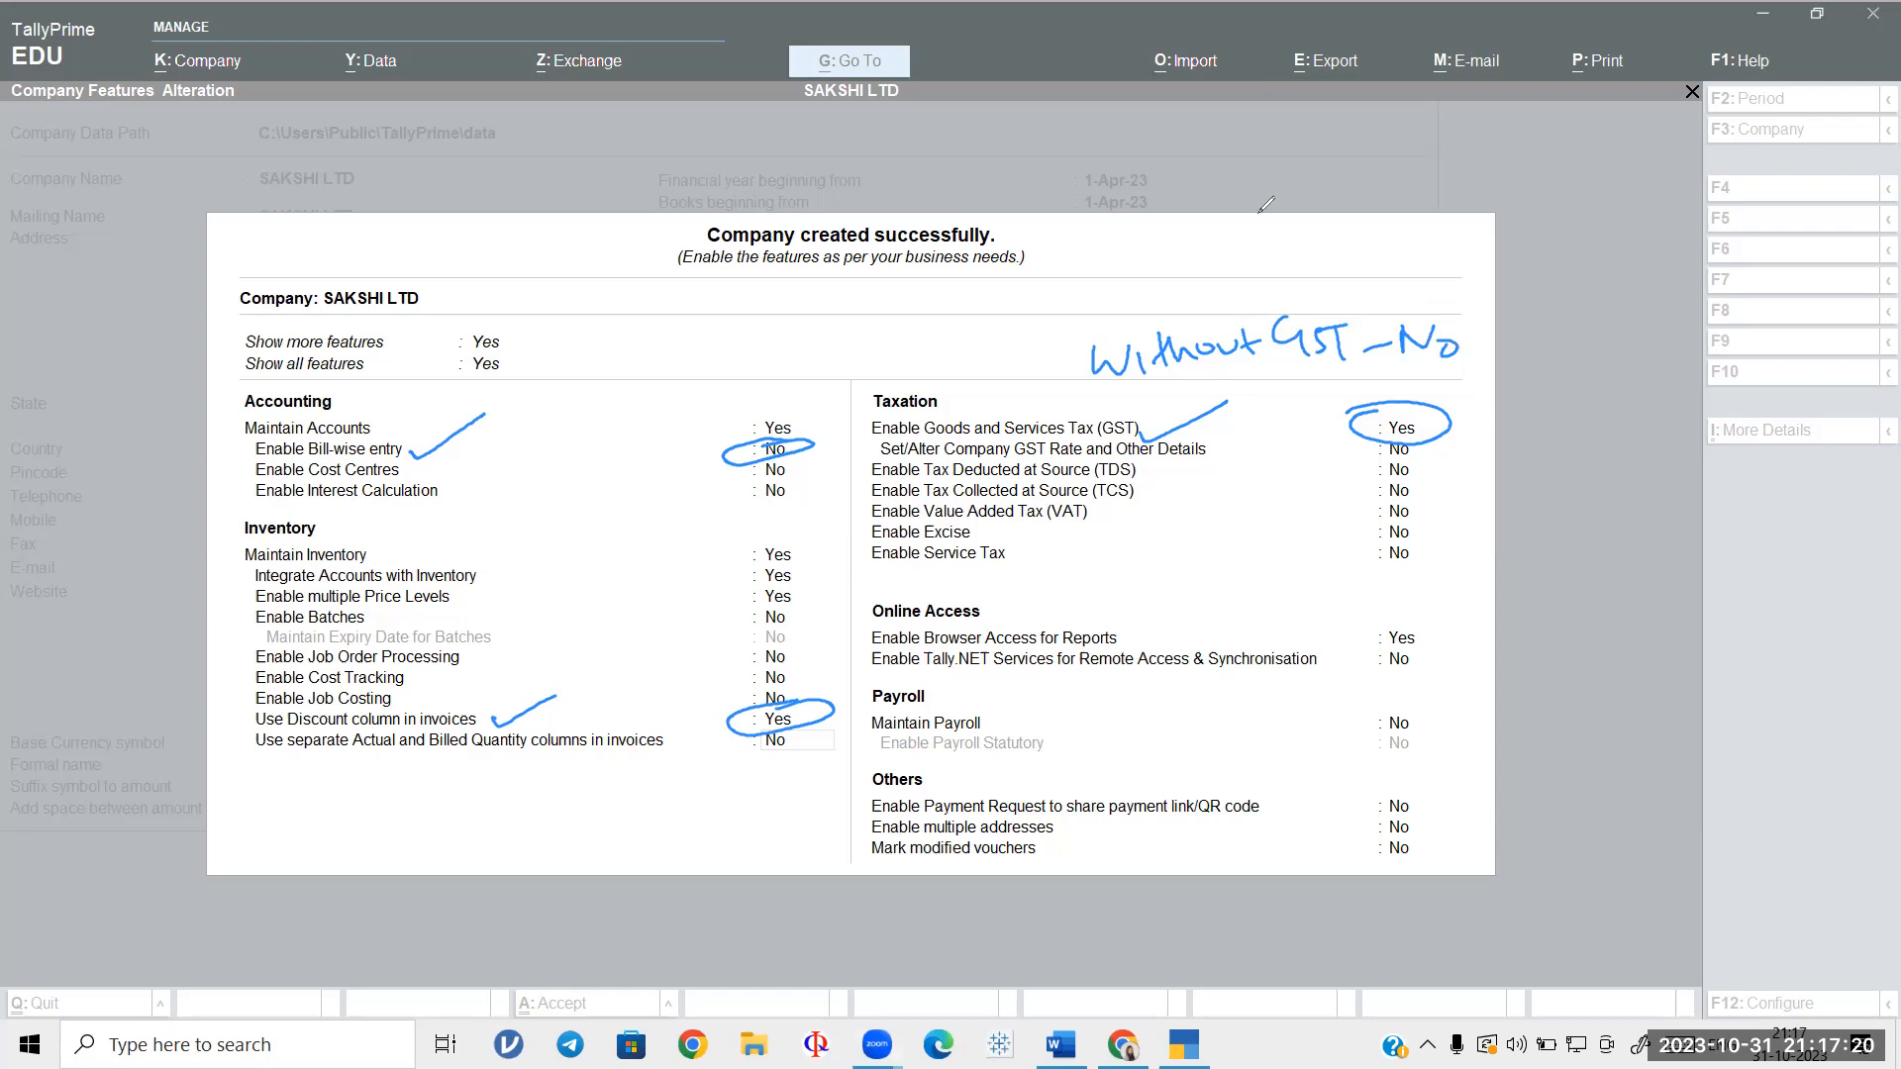
{"action": "left_click", "coordinate": [1408, 430]}
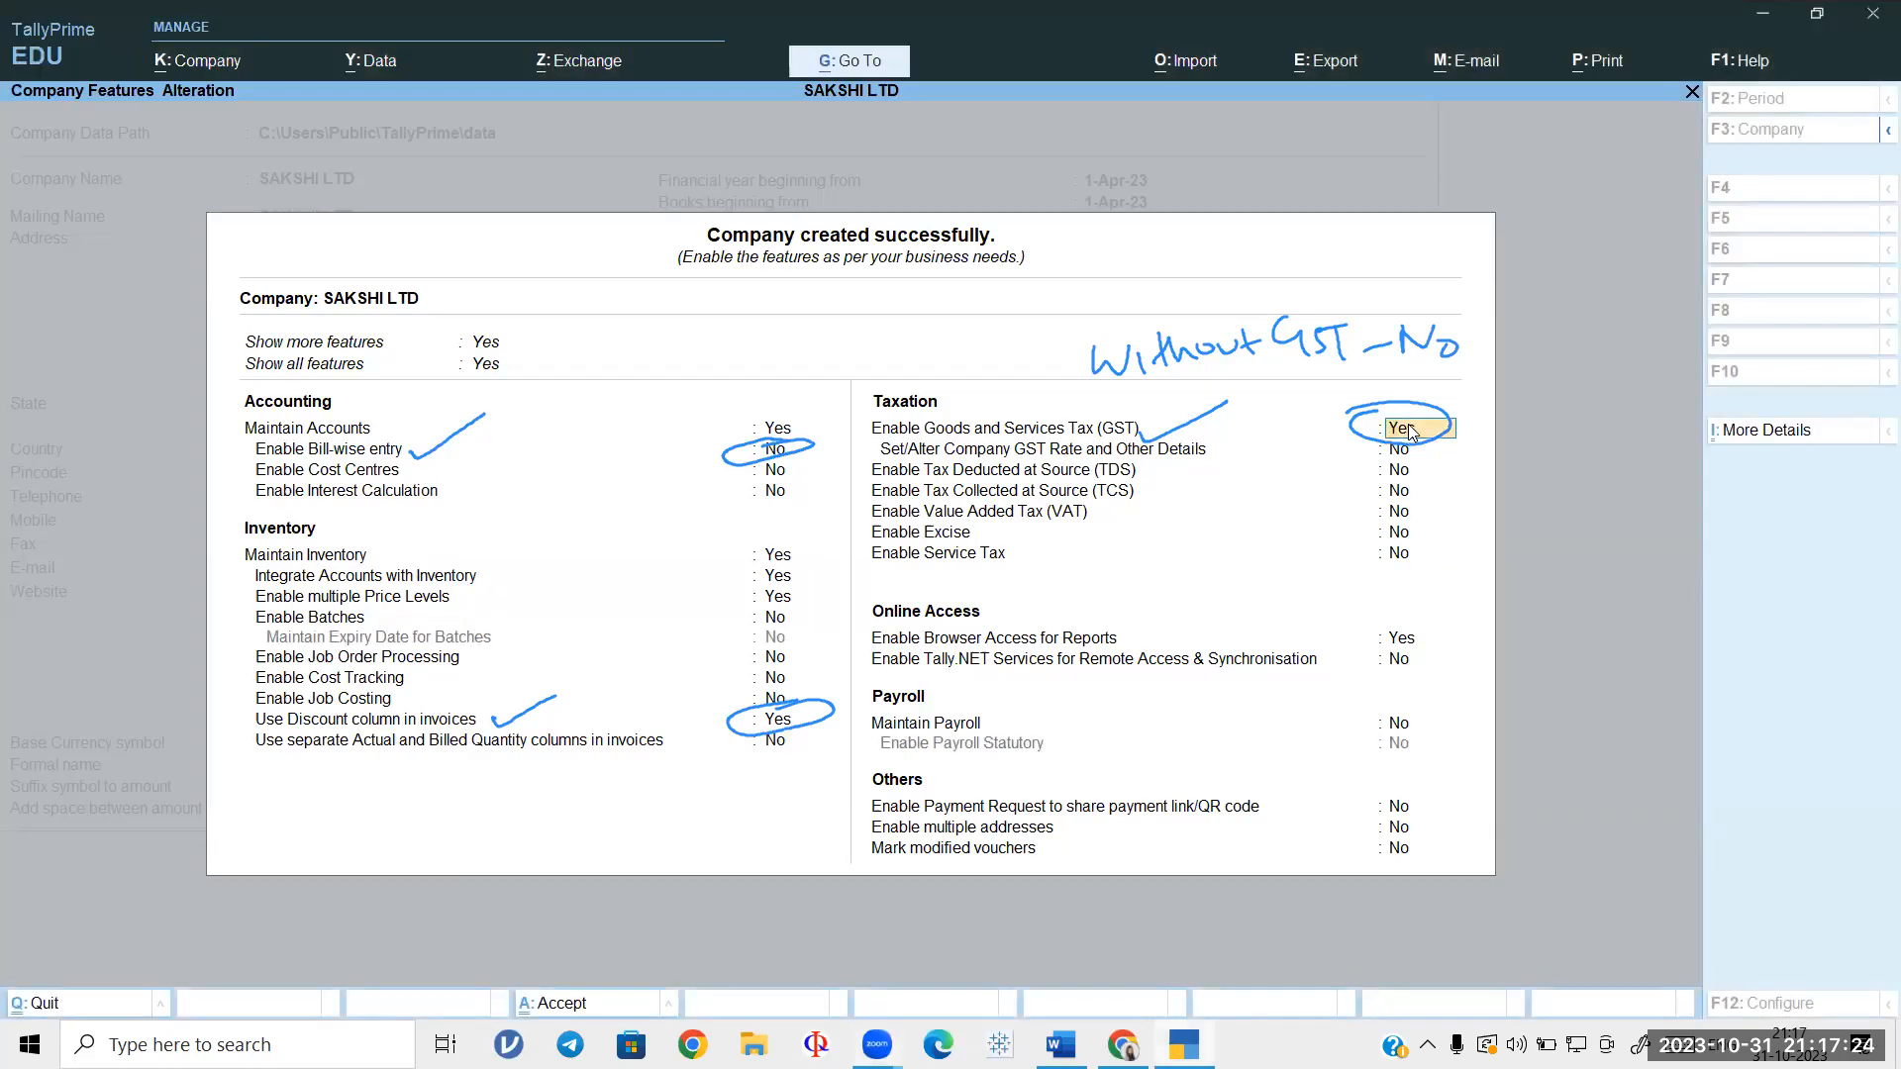
{"action": "key", "text": "Return"}
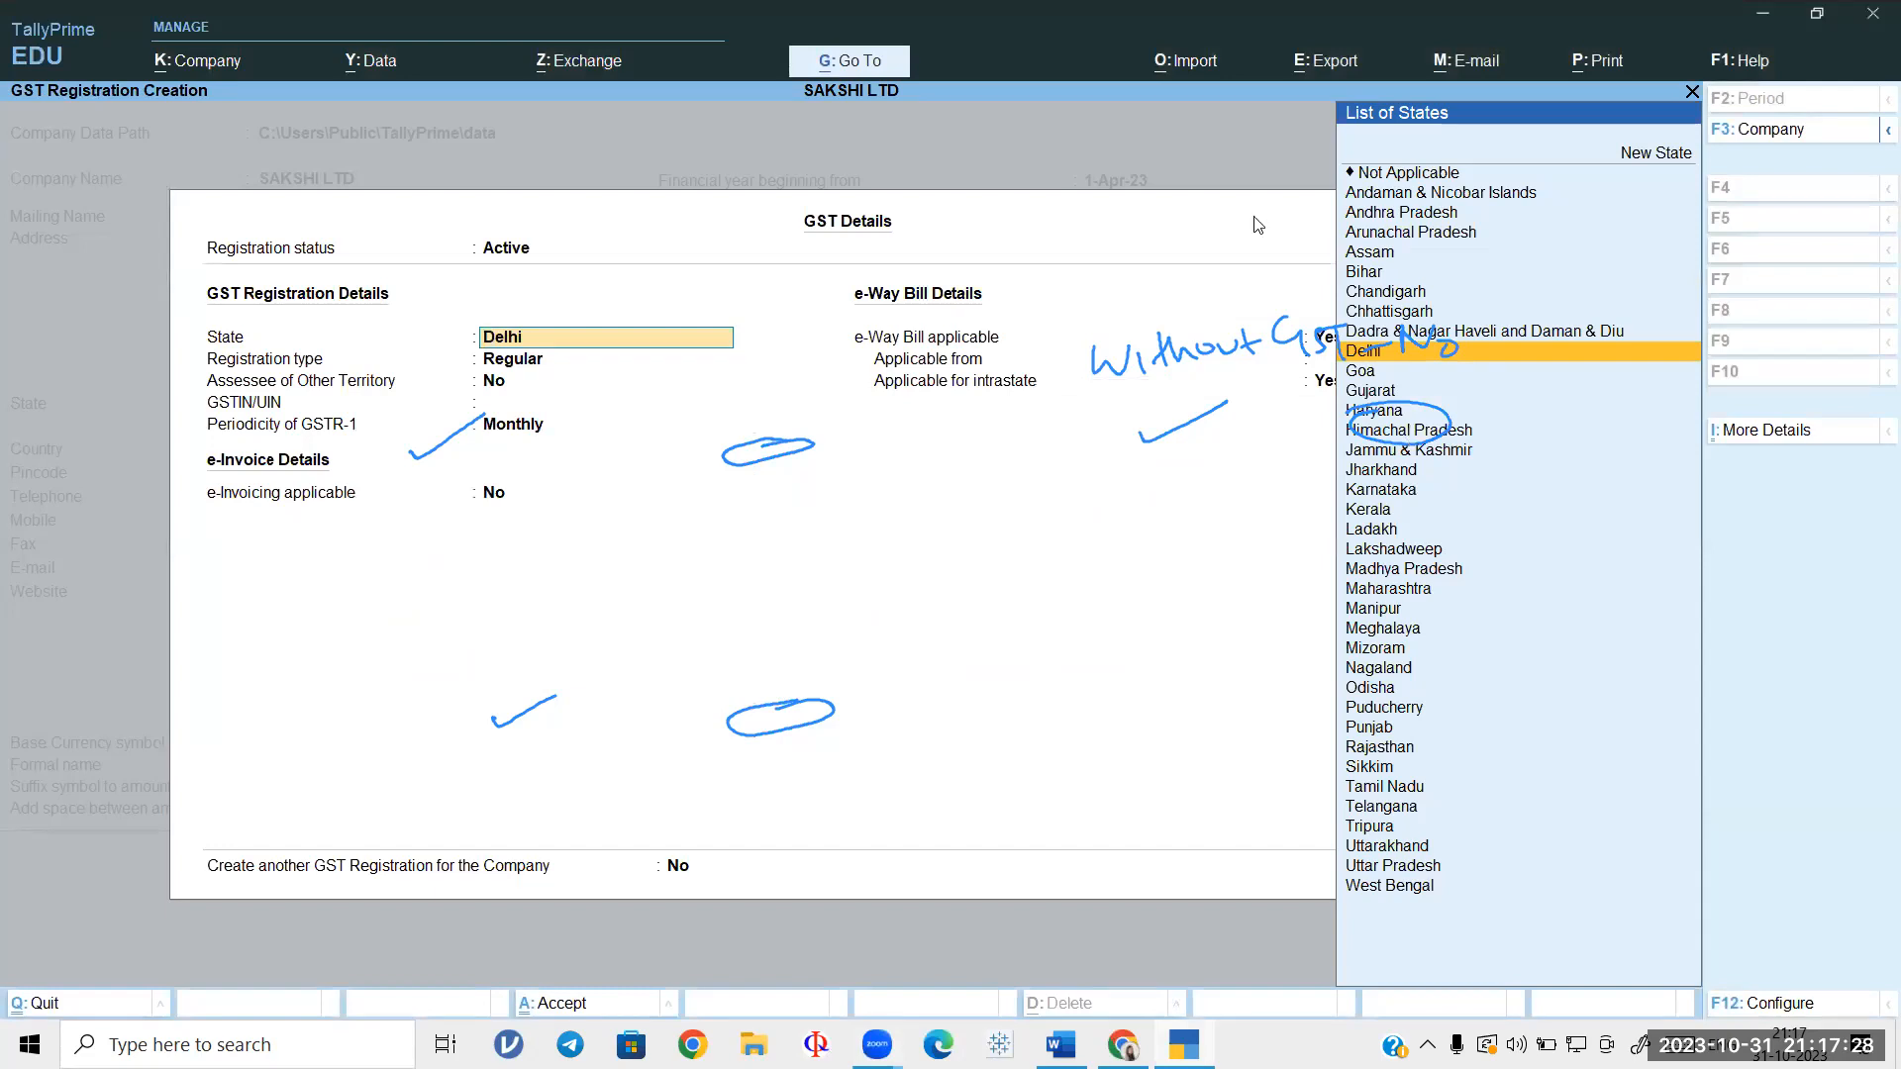
Step: Erase the annotations, accept Delhi and Regular registration, then switch to Word for the GSTIN
{"action": "left_click", "coordinate": [988, 141]}
{"action": "mouse_move", "coordinate": [943, 354]}
{"action": "left_mouse_down"}
{"action": "mouse_move", "coordinate": [637, 521]}
{"action": "mouse_move", "coordinate": [488, 845]}
{"action": "left_mouse_up"}
{"action": "mouse_move", "coordinate": [735, 704]}
{"action": "left_mouse_down"}
{"action": "mouse_move", "coordinate": [1011, 376]}
{"action": "mouse_move", "coordinate": [1145, 450]}
{"action": "mouse_move", "coordinate": [1451, 310]}
{"action": "mouse_move", "coordinate": [953, 436]}
{"action": "mouse_move", "coordinate": [1400, 241]}
{"action": "mouse_move", "coordinate": [1062, 396]}
{"action": "mouse_move", "coordinate": [1293, 339]}
{"action": "mouse_move", "coordinate": [1379, 353]}
{"action": "mouse_move", "coordinate": [1288, 399]}
{"action": "mouse_move", "coordinate": [1356, 319]}
{"action": "mouse_move", "coordinate": [1204, 336]}
{"action": "left_mouse_up"}
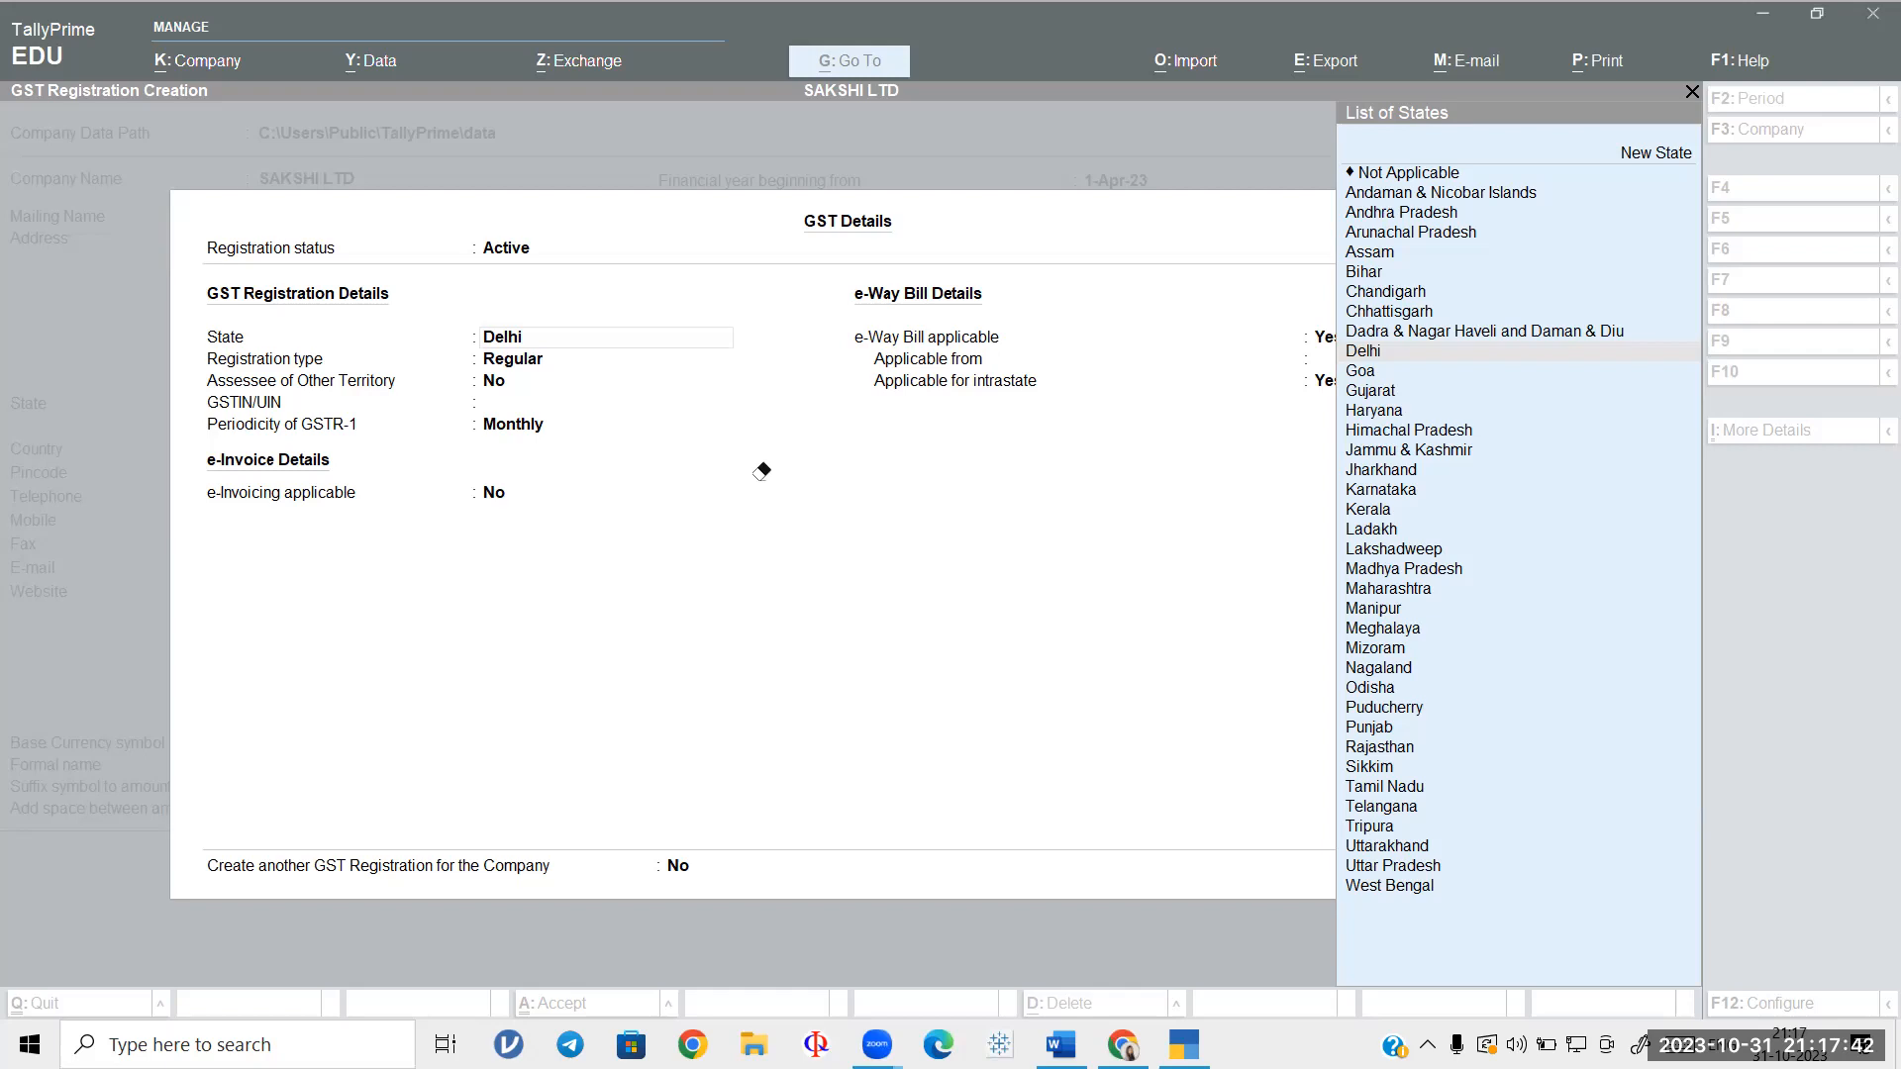
{"action": "left_click", "coordinate": [645, 342]}
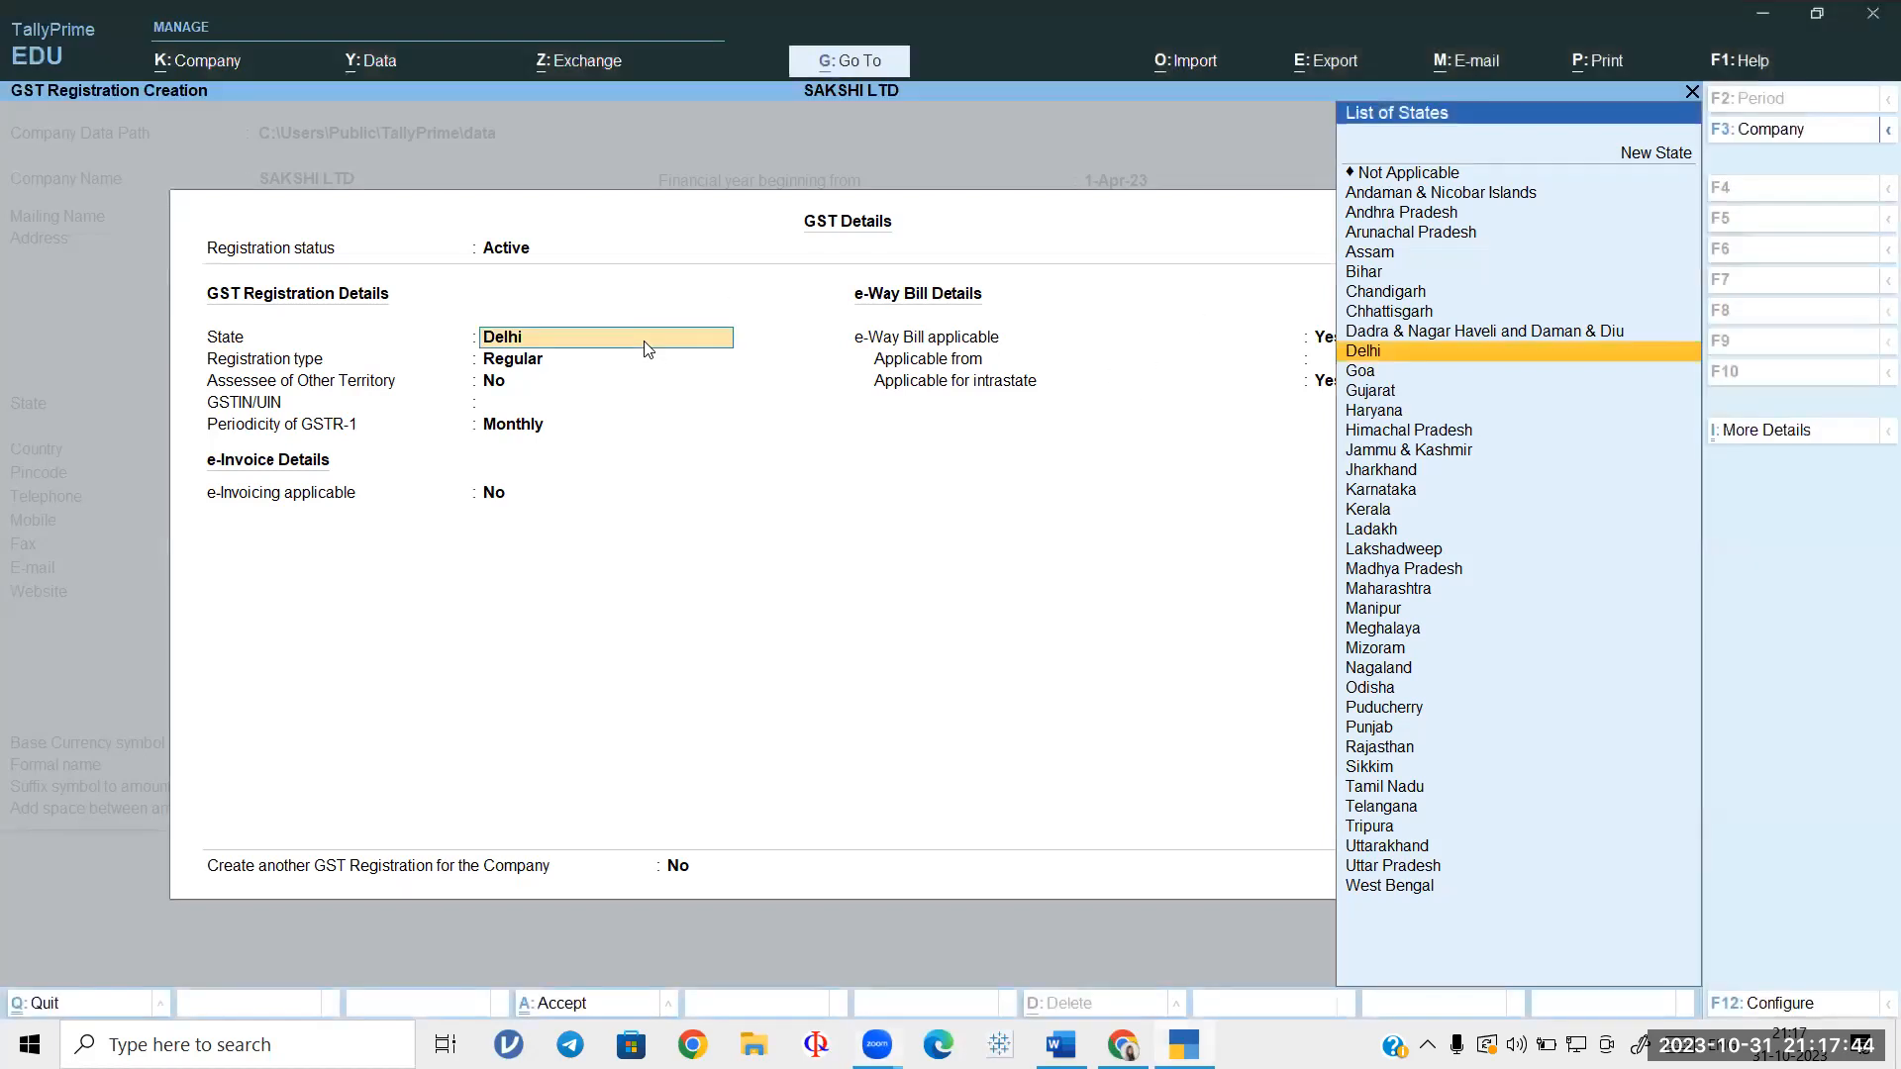
{"action": "key", "text": "Return"}
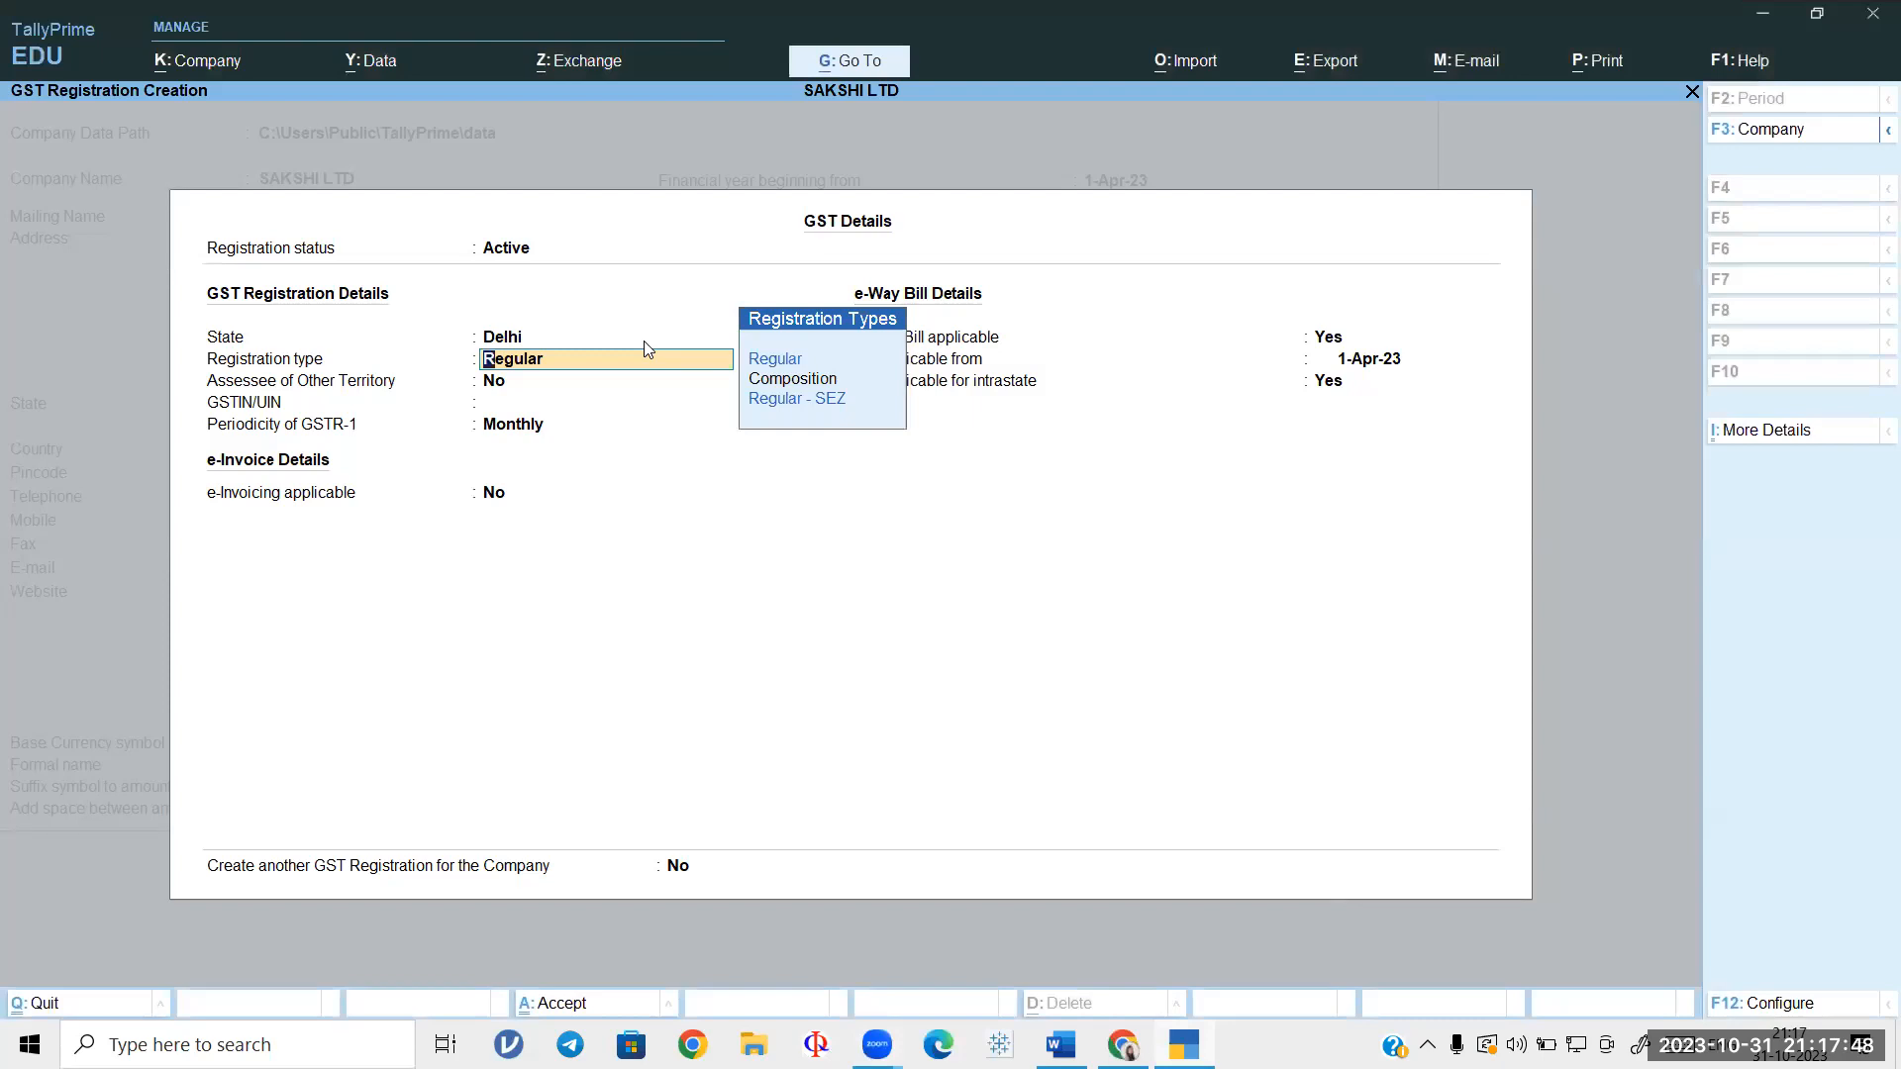
{"action": "key", "text": "Return"}
{"action": "key", "text": "Return"}
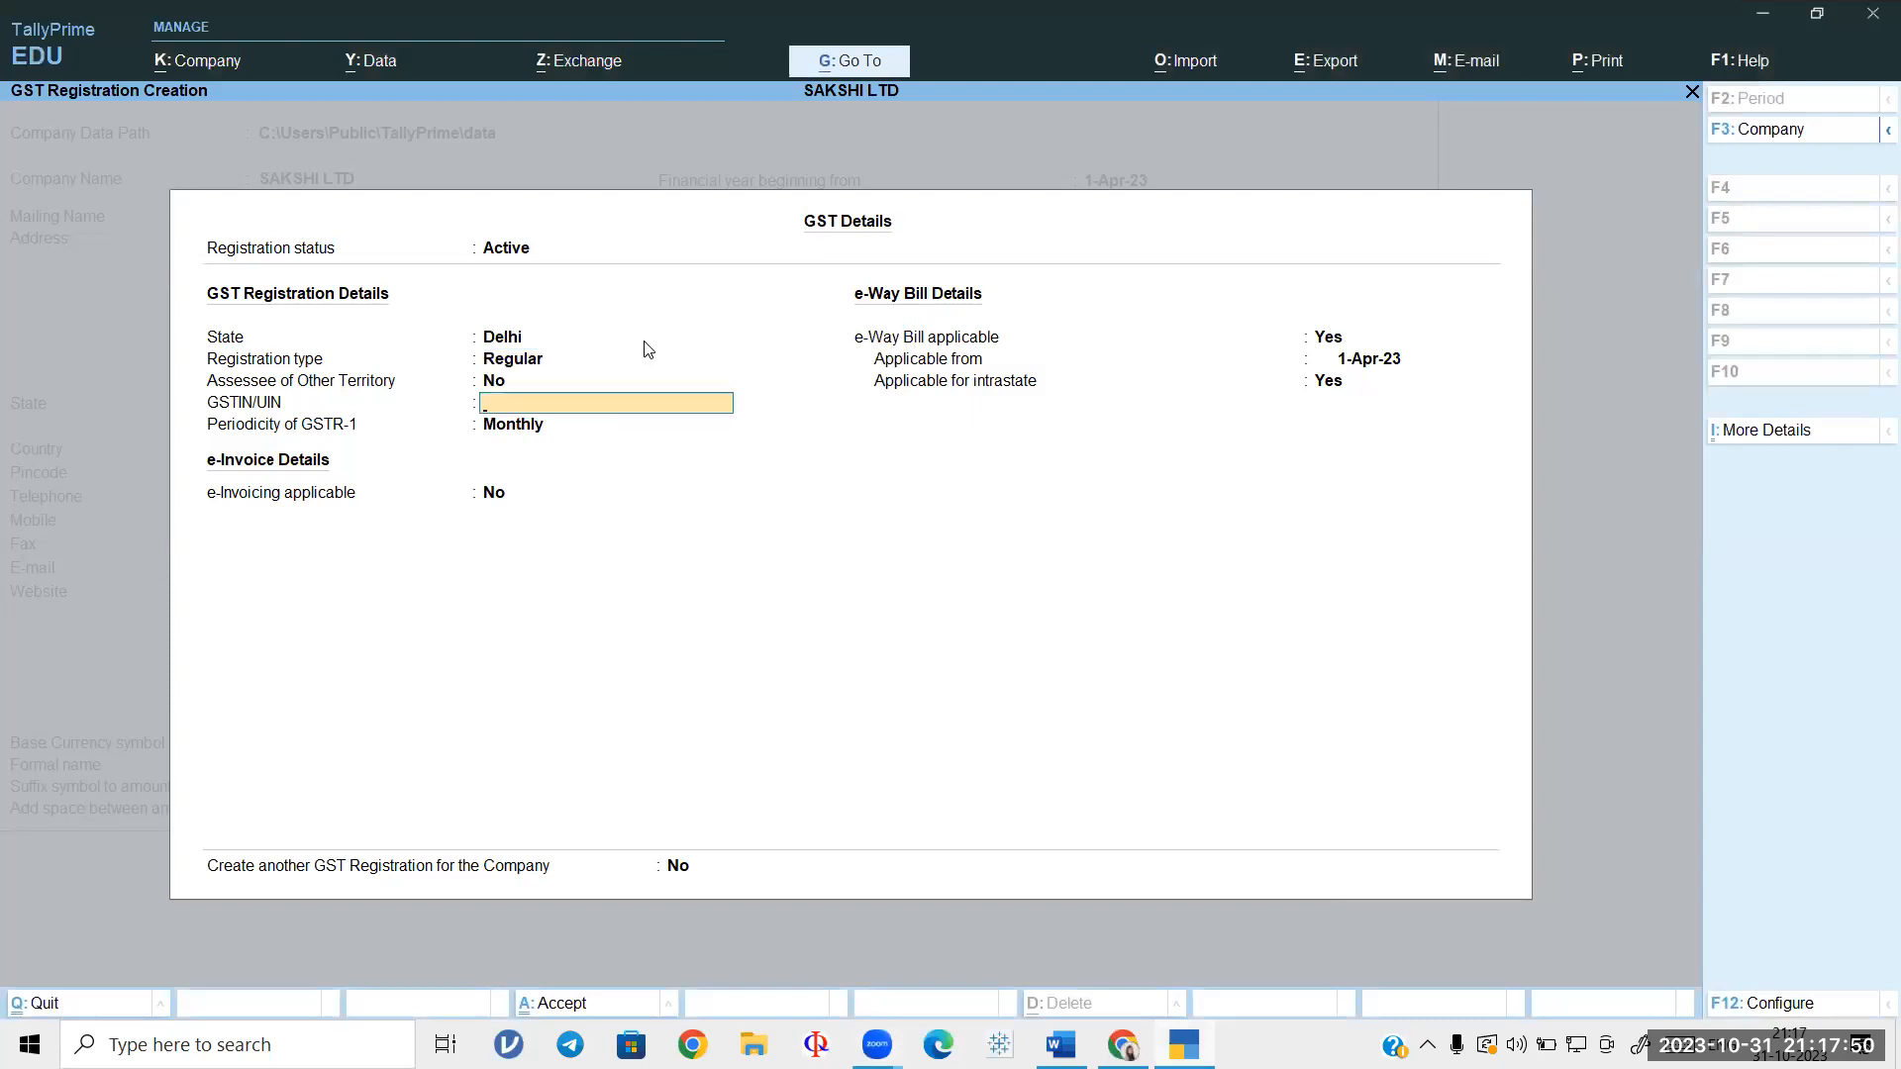
{"action": "left_click", "coordinate": [1059, 1044]}
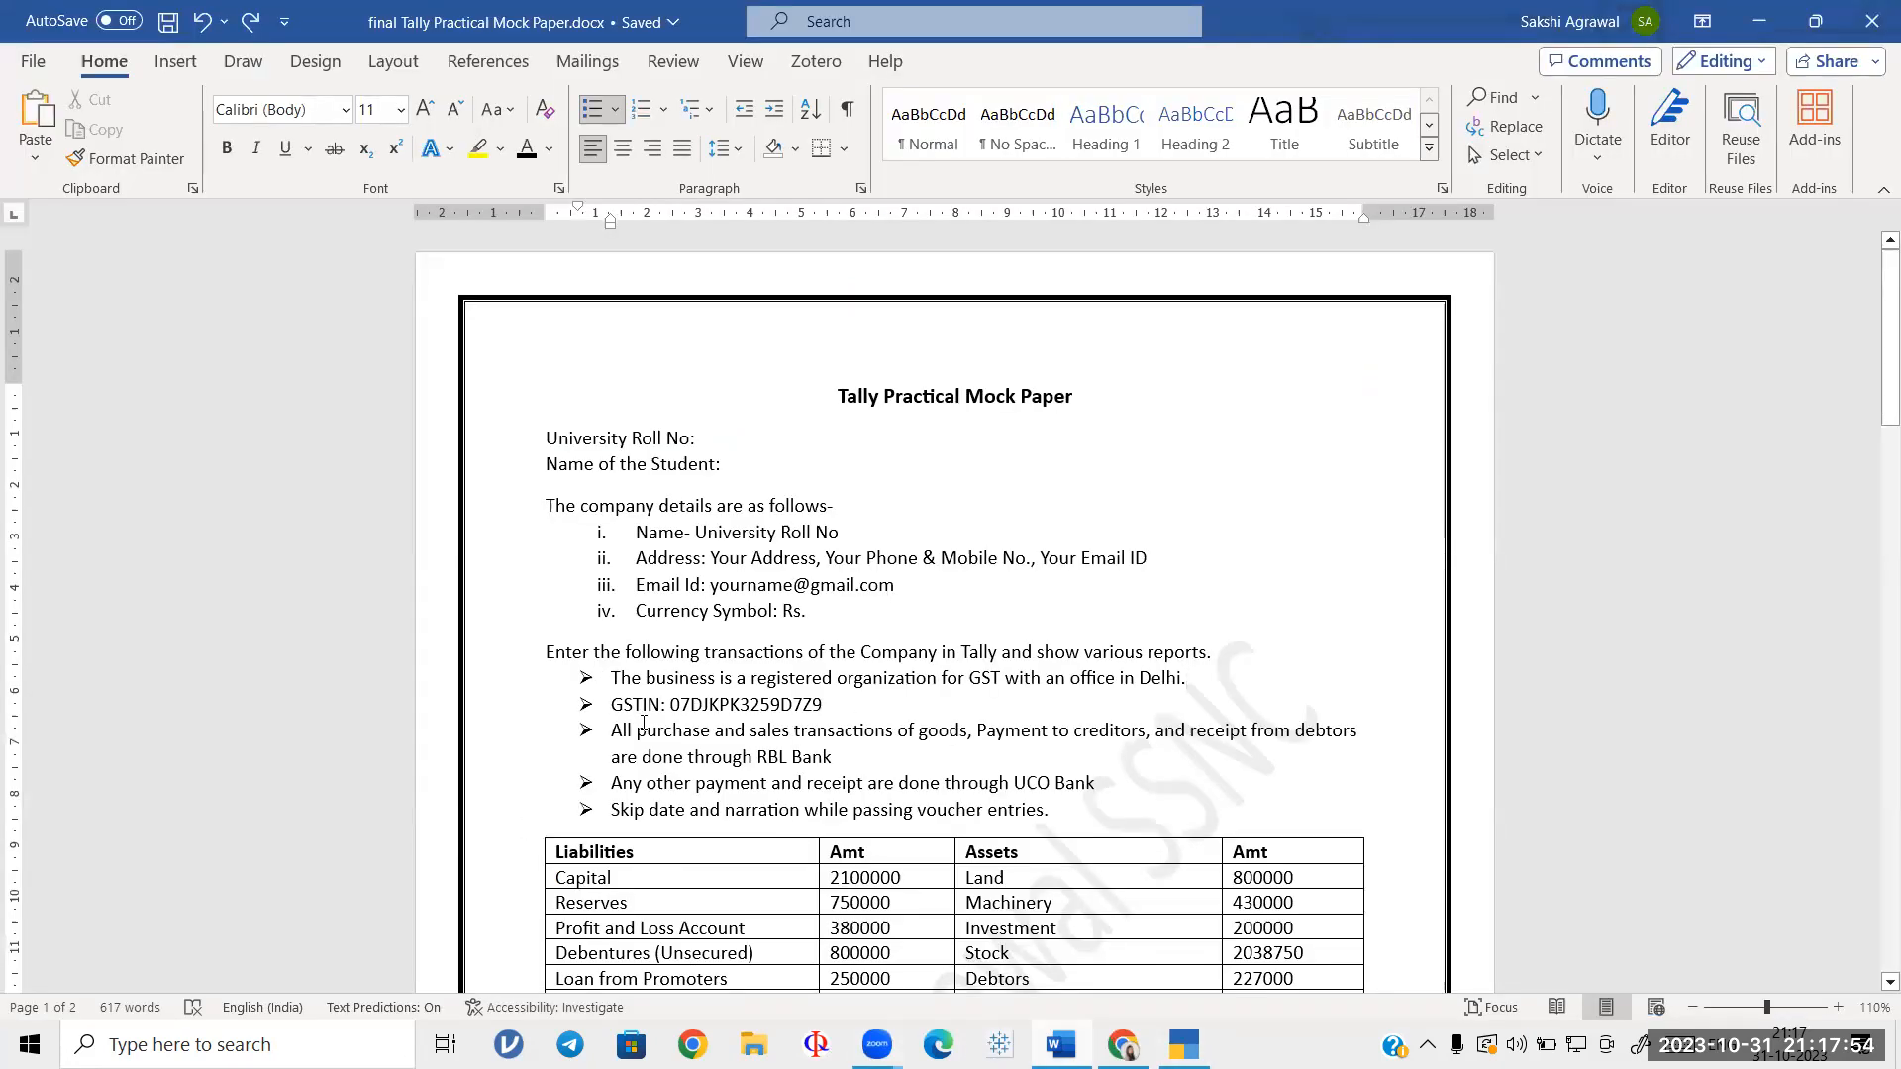
Step: Copy the company GSTIN from the Word mock paper and switch back to TallyPrime
{"action": "left_click_drag", "start_coordinate": [670, 705], "coordinate": [819, 709]}
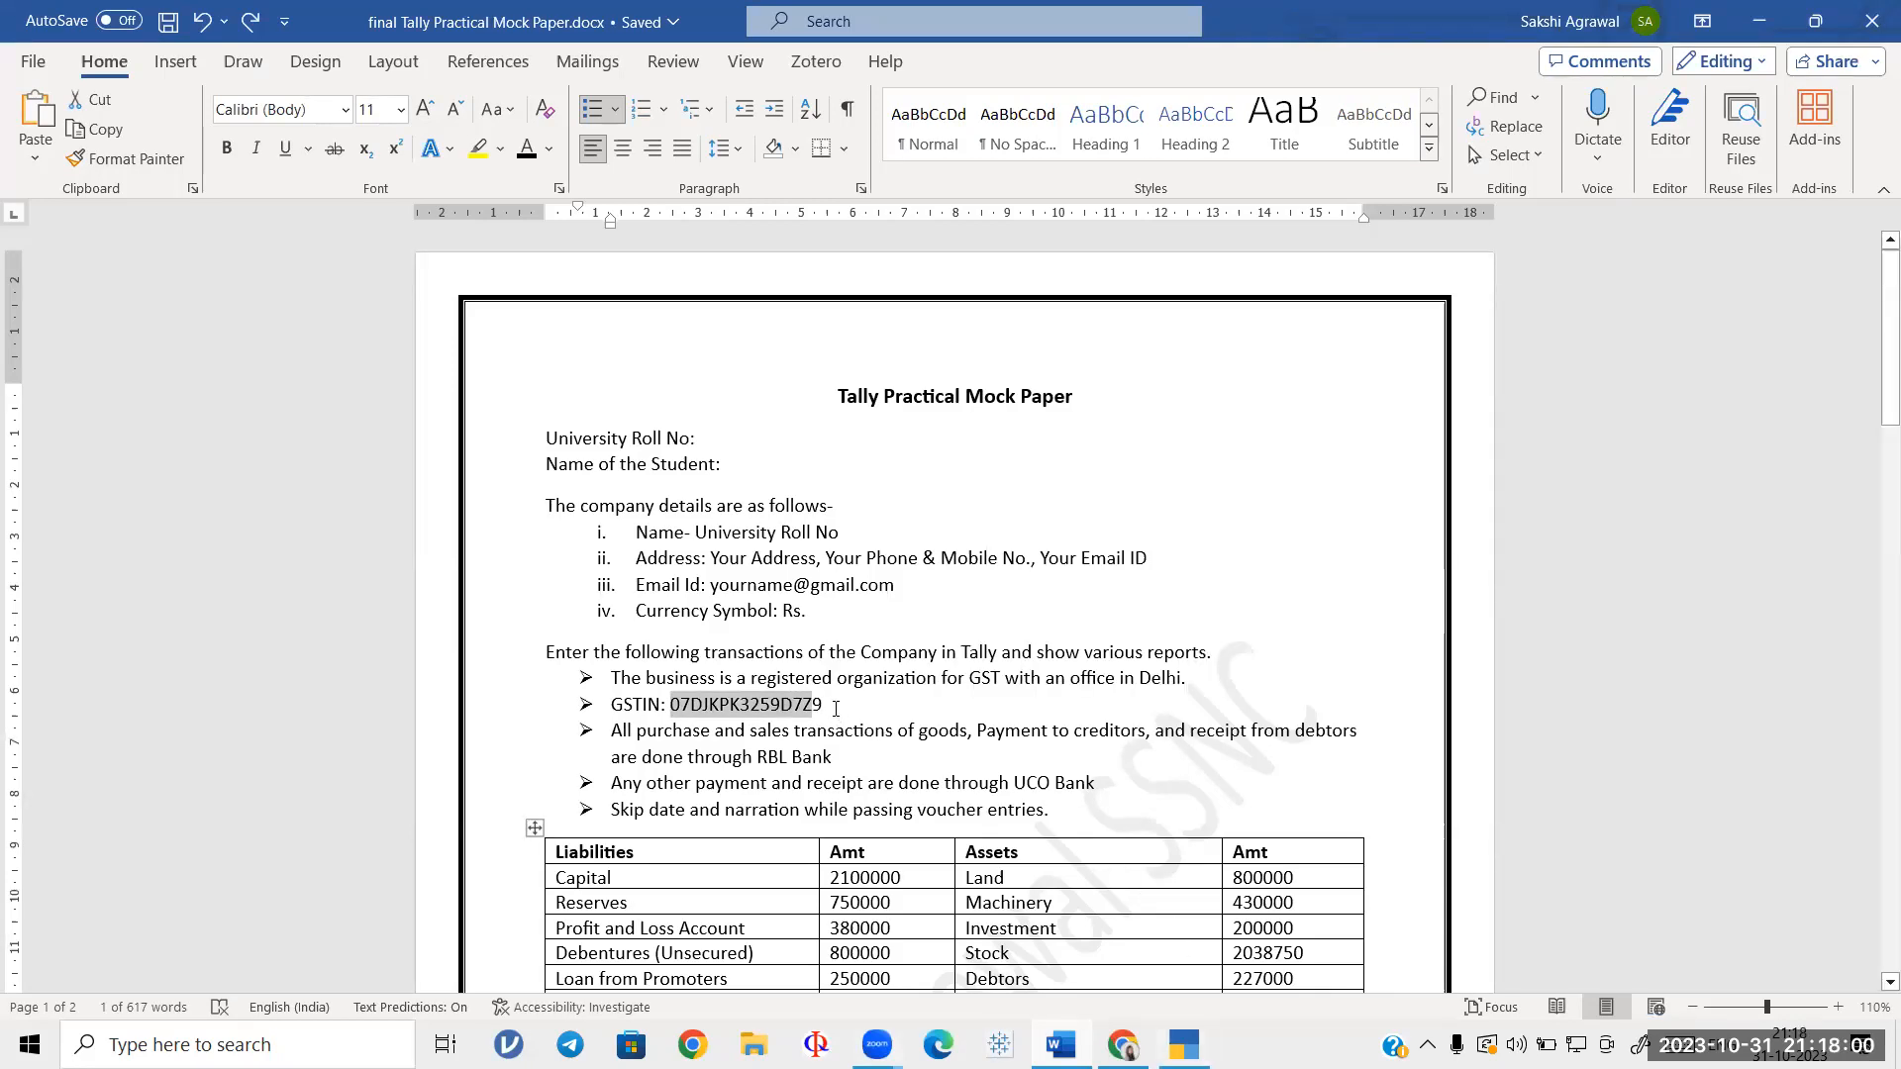
{"action": "mouse_move", "coordinate": [674, 705]}
{"action": "key", "text": "ctrl+c"}
{"action": "left_click", "coordinate": [1184, 1044]}
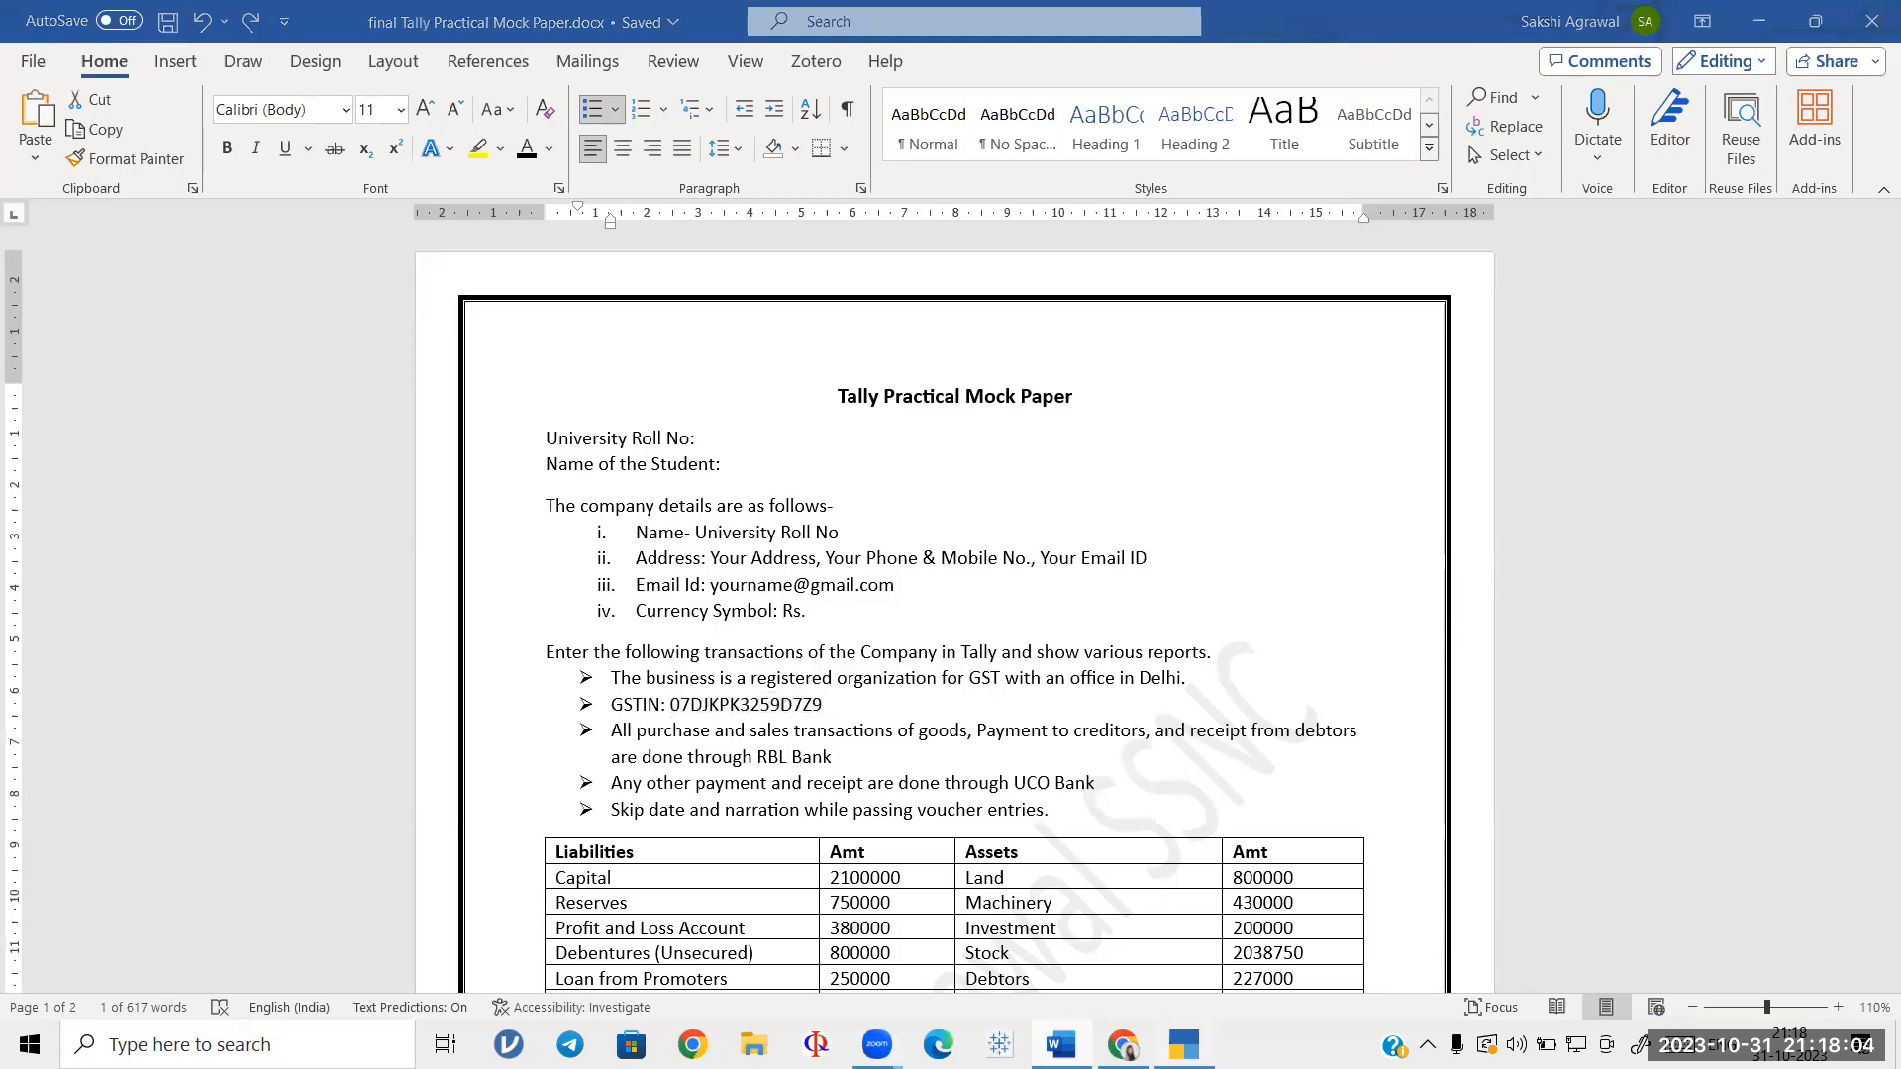
Step: Paste the GSTIN, choose Quarterly GSTR-1, set e-Invoicing and e-Way Bill to No, and save
{"action": "key", "text": "ctrl+alt+v"}
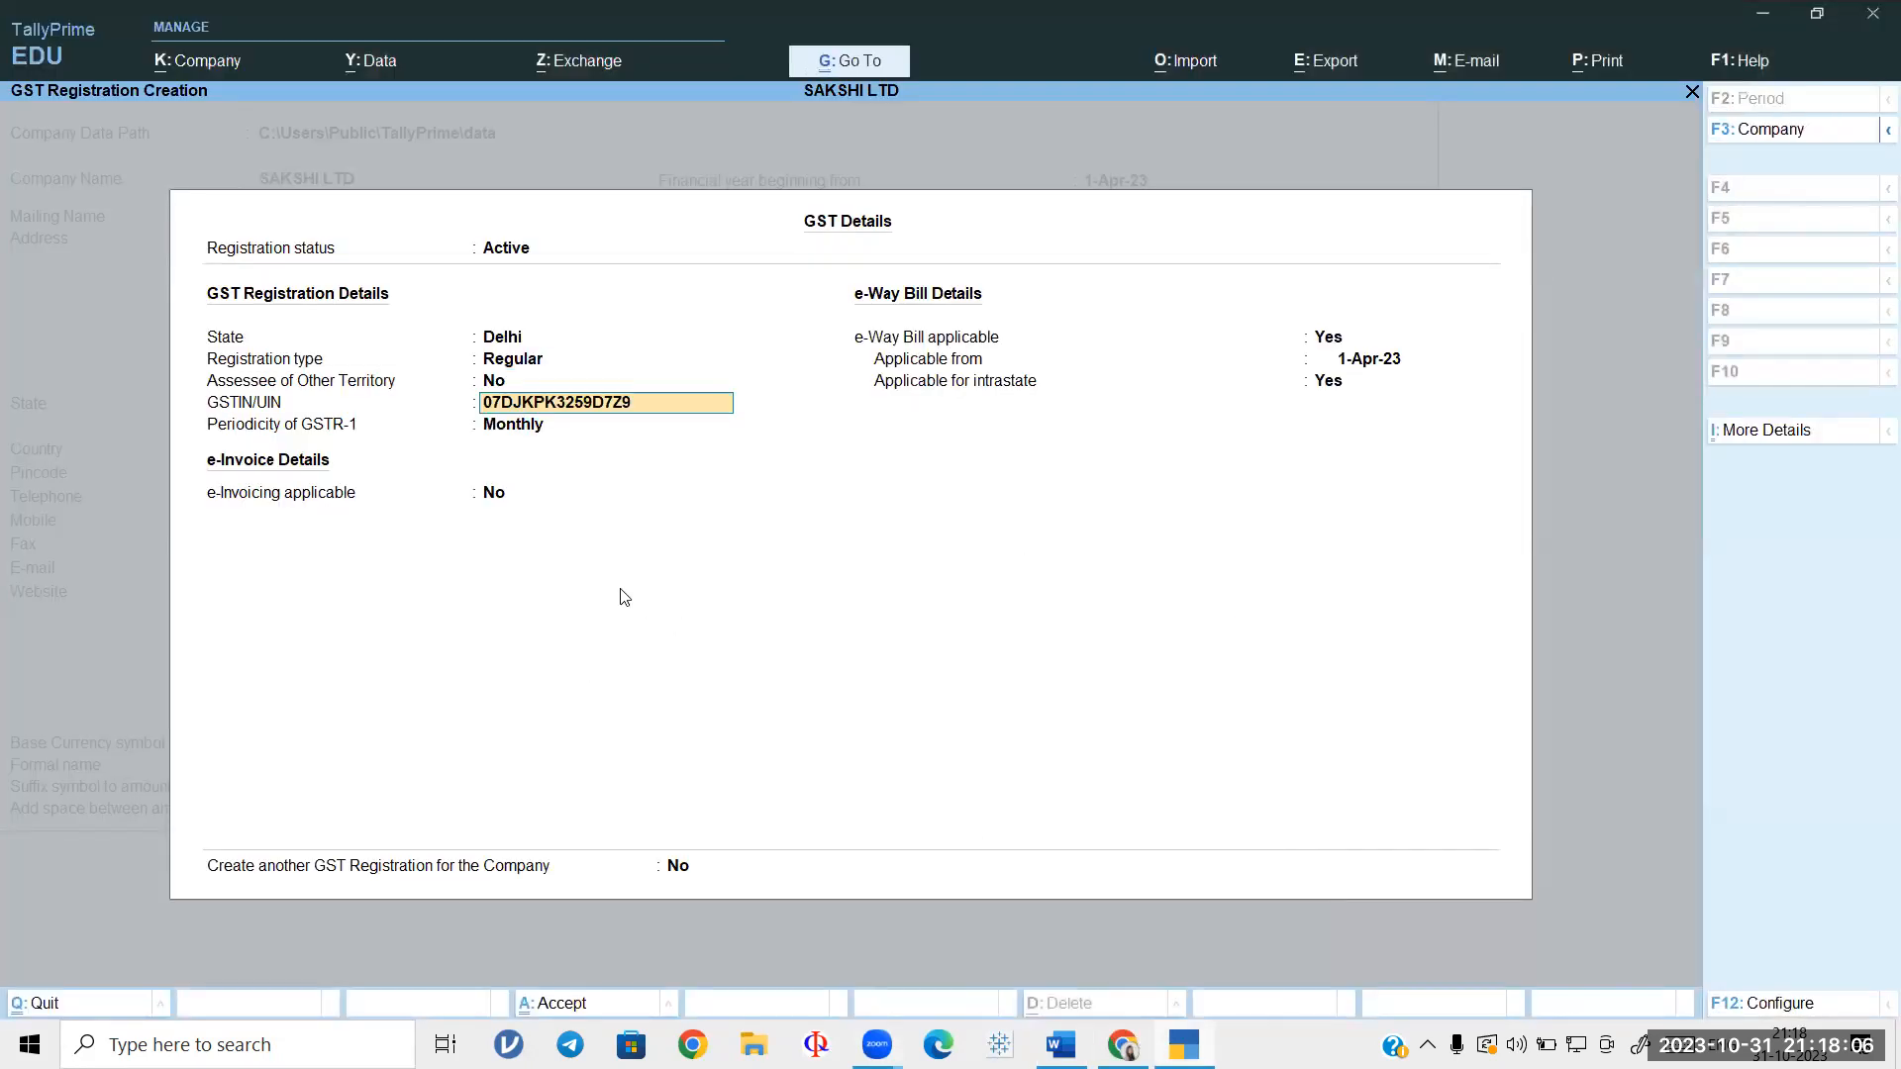
{"action": "key", "text": "Return"}
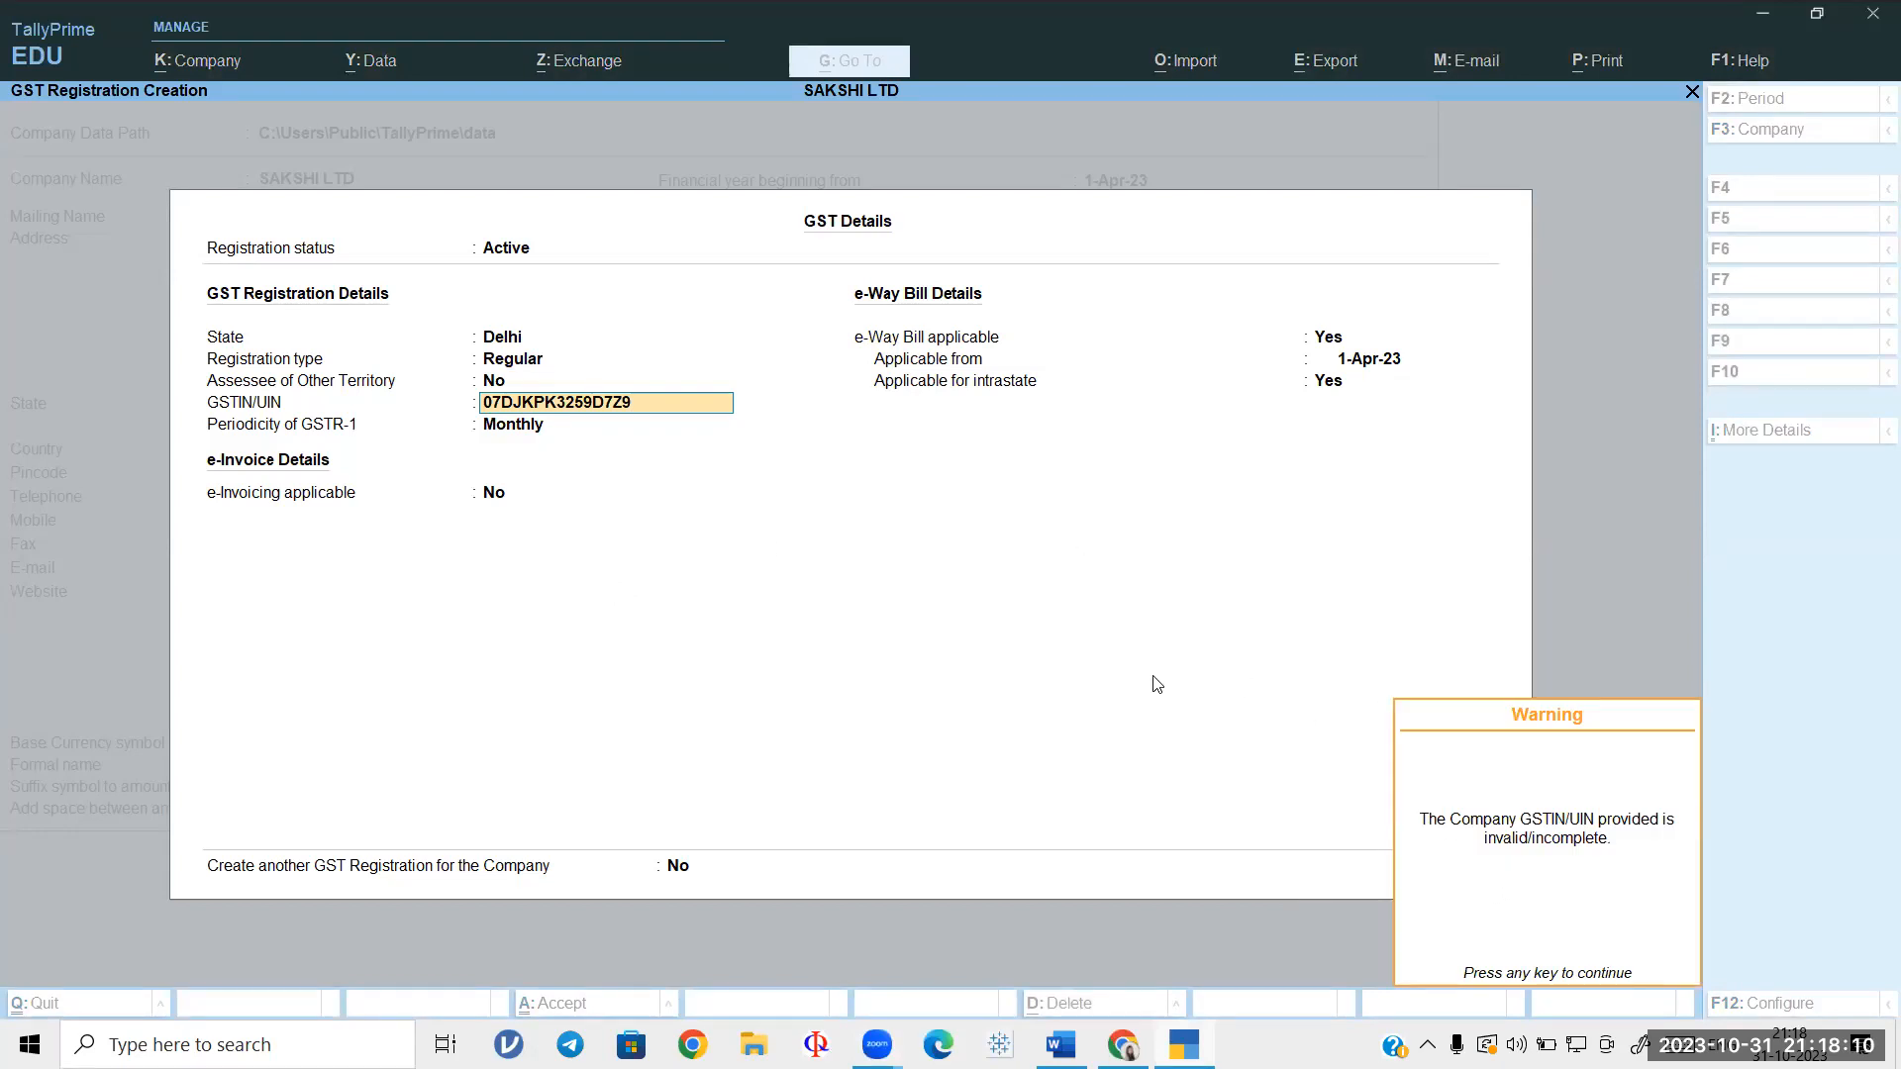
{"action": "key", "text": "Return"}
{"action": "key", "text": "Down"}
{"action": "key", "text": "Return"}
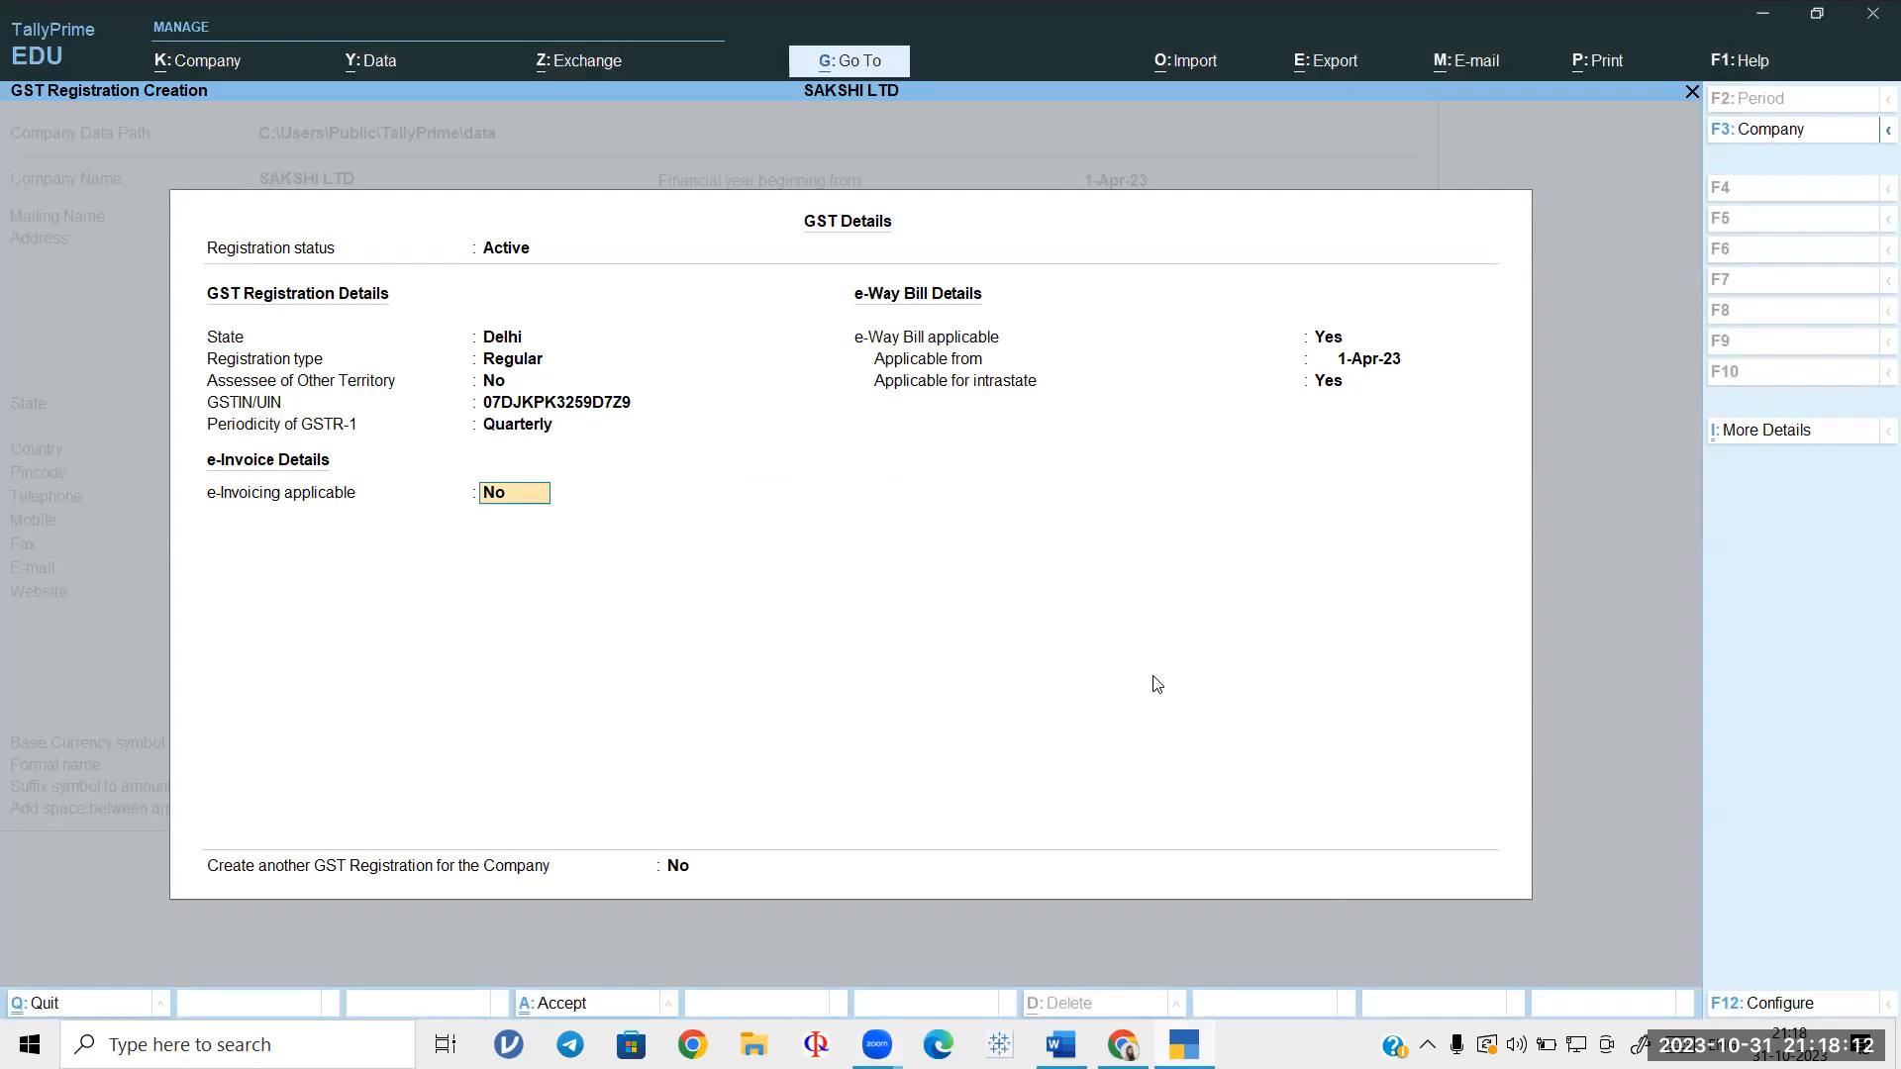
{"action": "key", "text": "Return"}
{"action": "type", "text": "NO"}
{"action": "key", "text": "Return"}
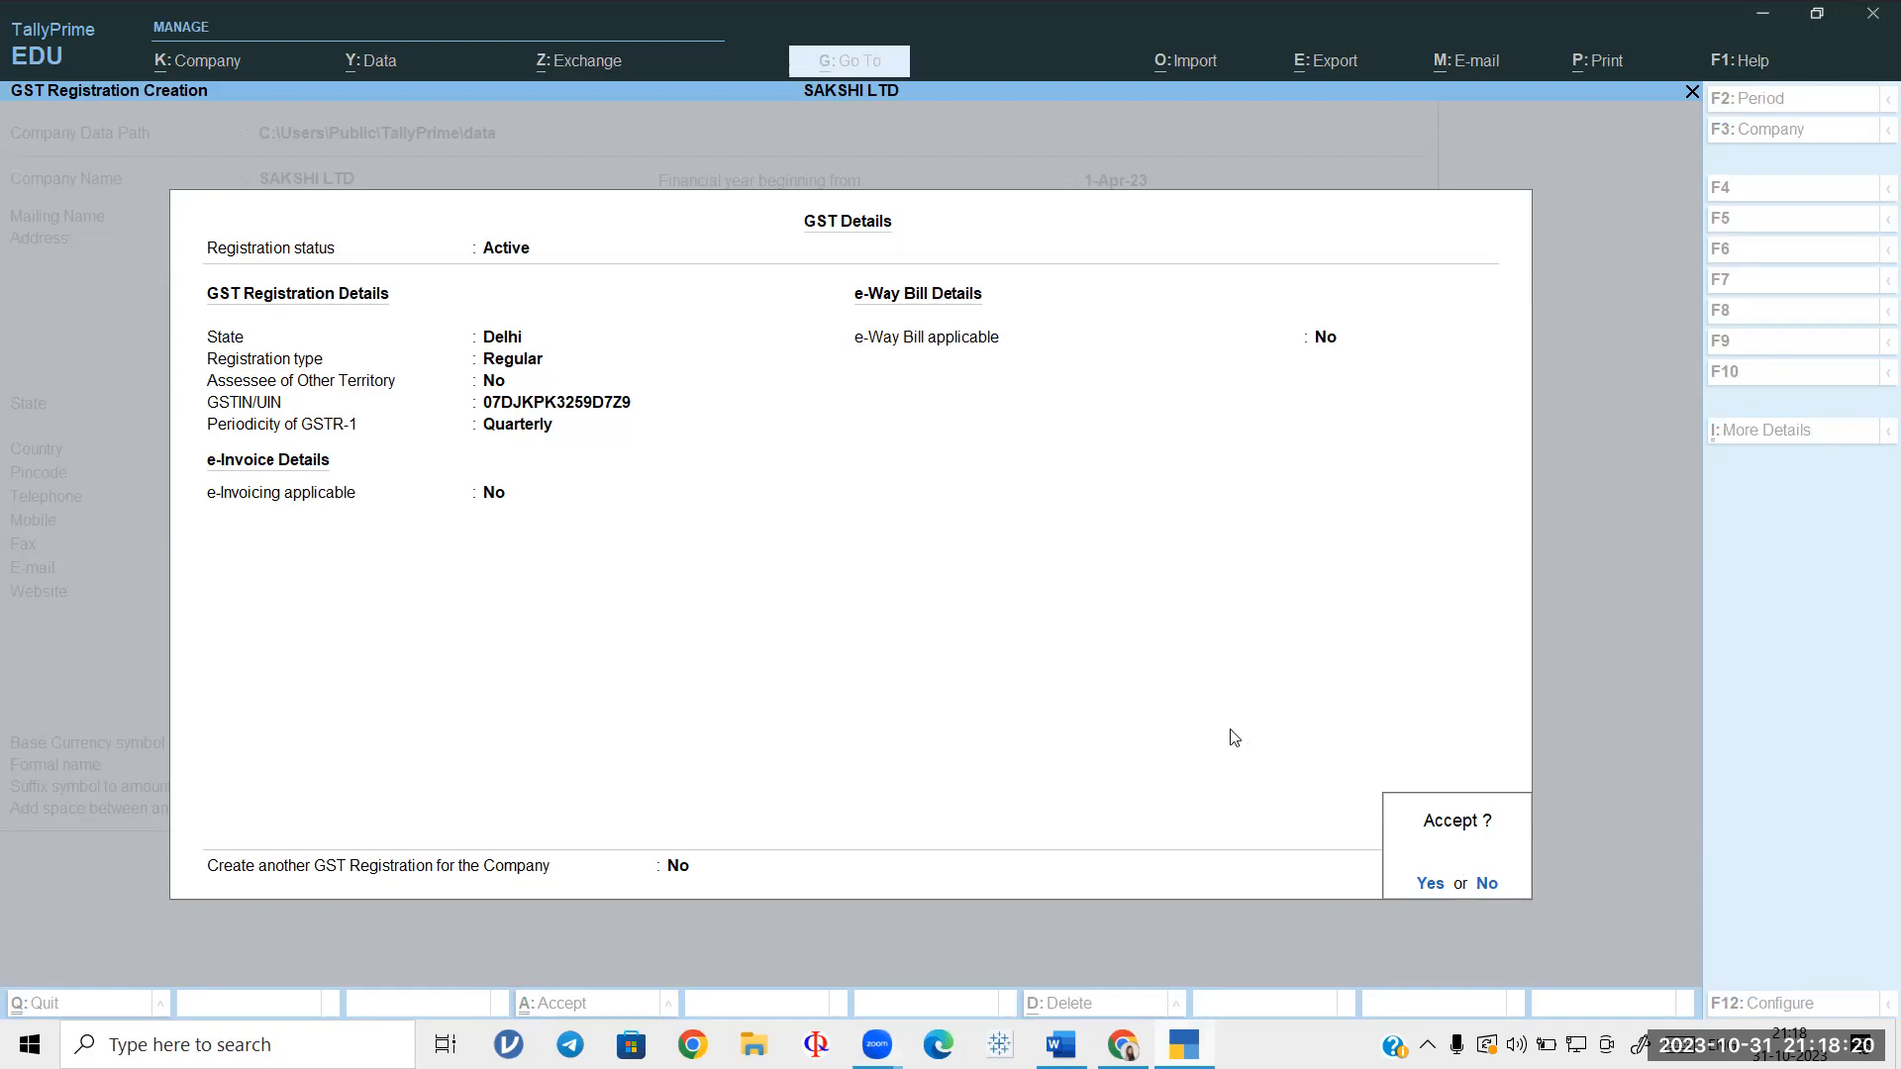
{"action": "key", "text": "Return"}
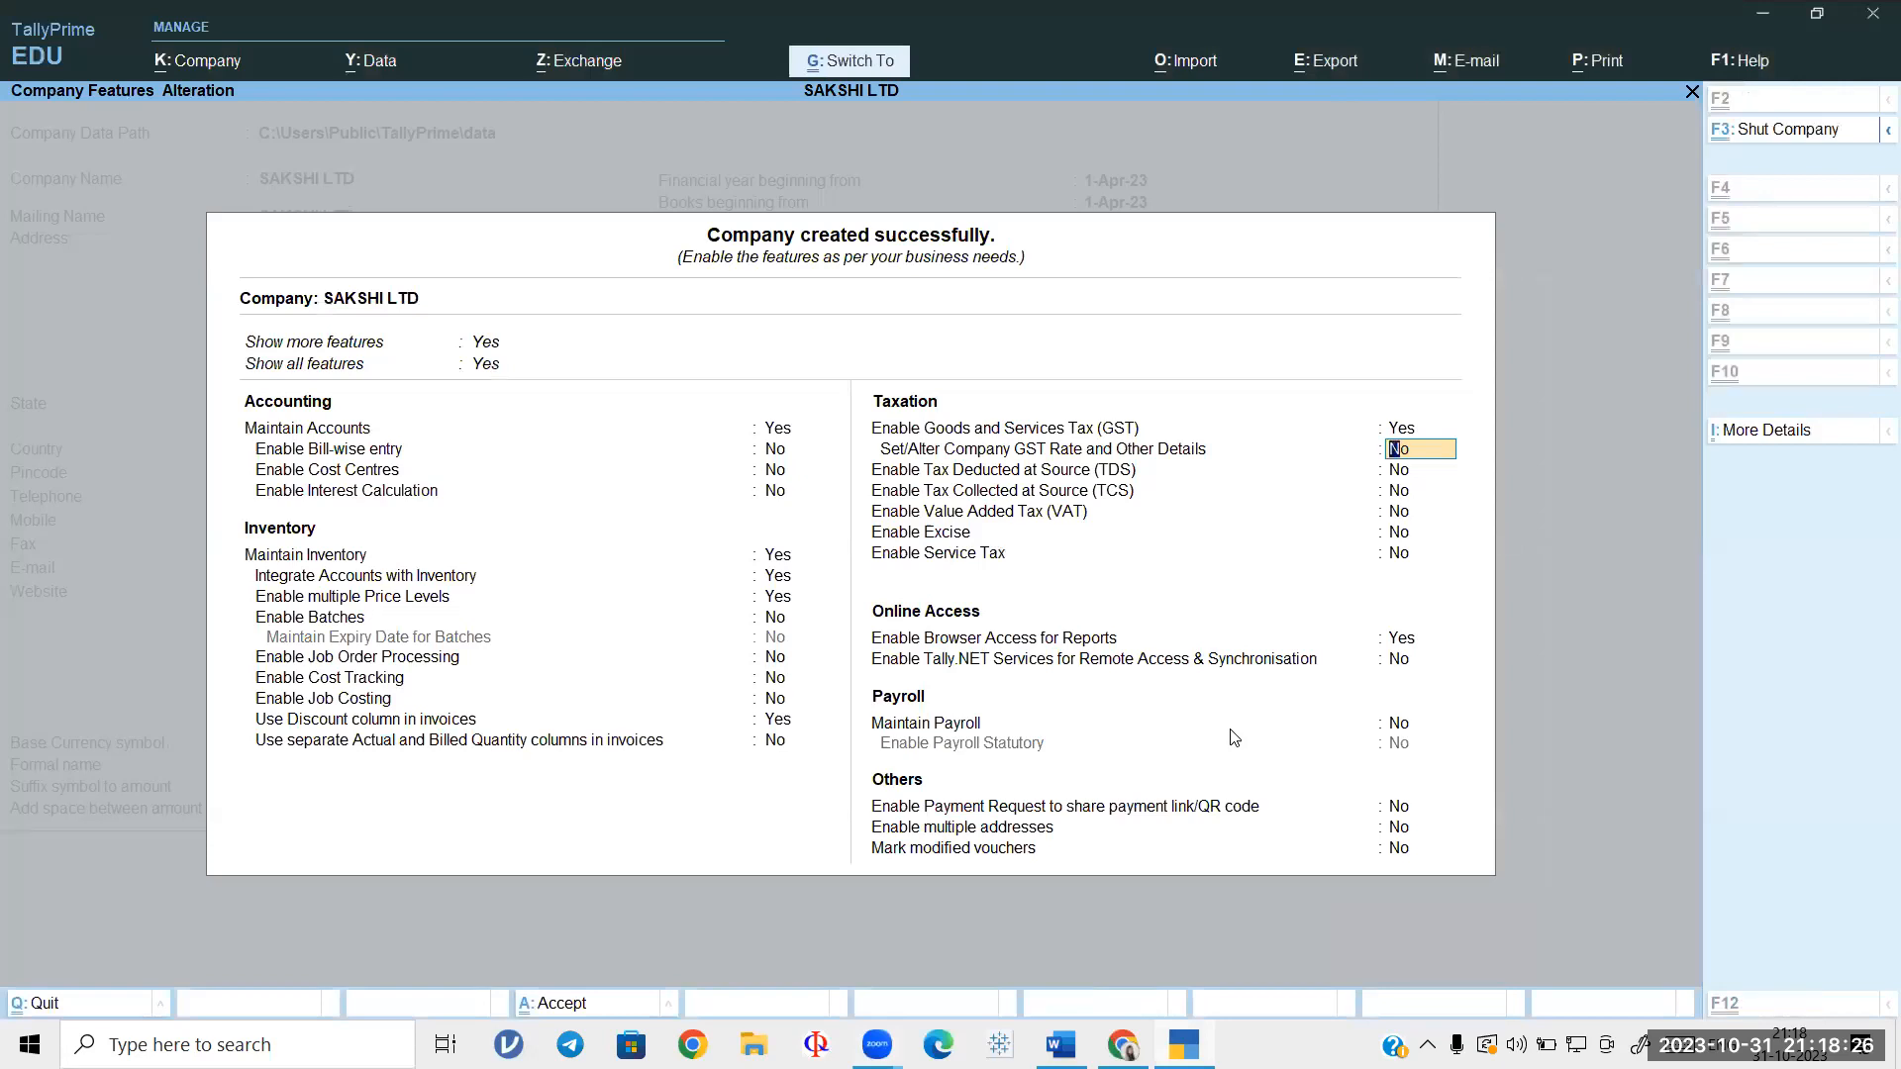
Step: Accept SAKSHI LTD's Company Features with GST enabled
{"action": "key", "text": "ctrl+a"}
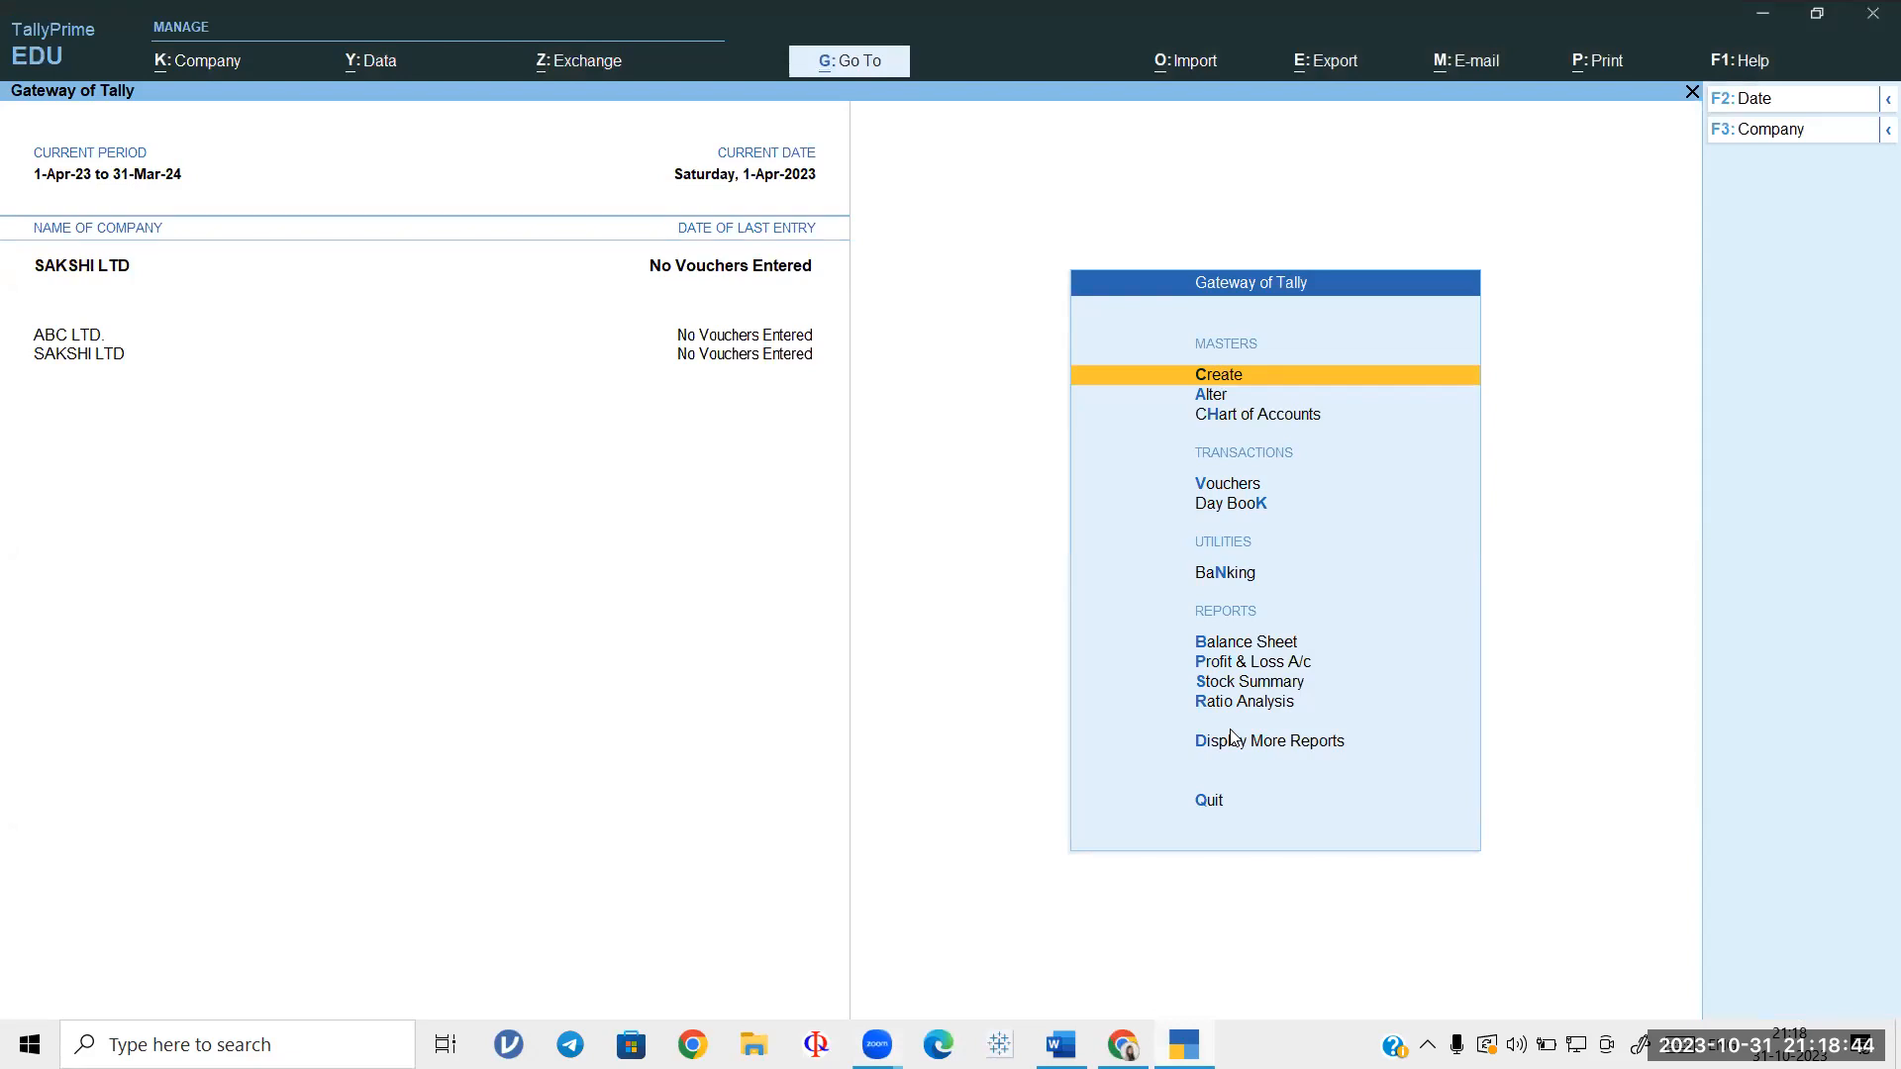
Step: Alter SAKSHI LTD's address from ABC to XYZ, save it, and return to the Gateway of Tally
{"action": "left_click", "coordinate": [210, 61]}
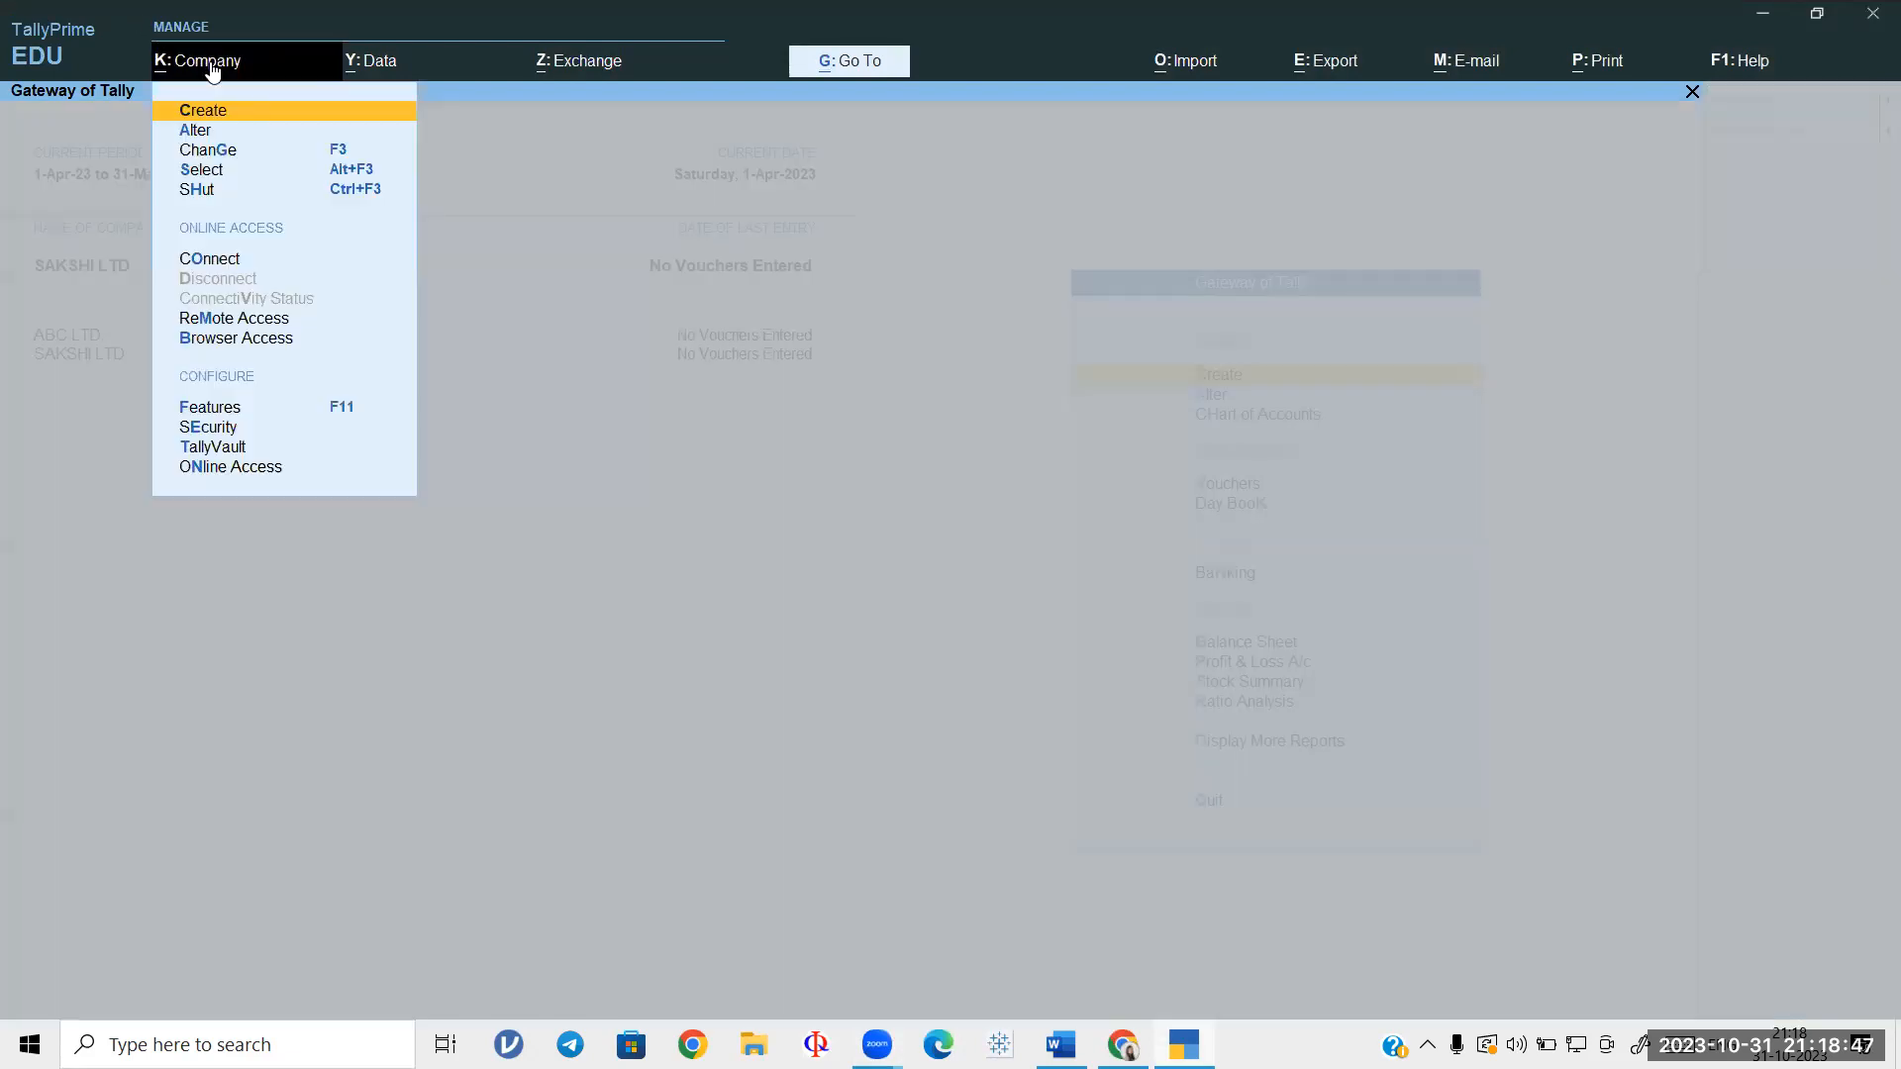
{"action": "left_click", "coordinate": [203, 132]}
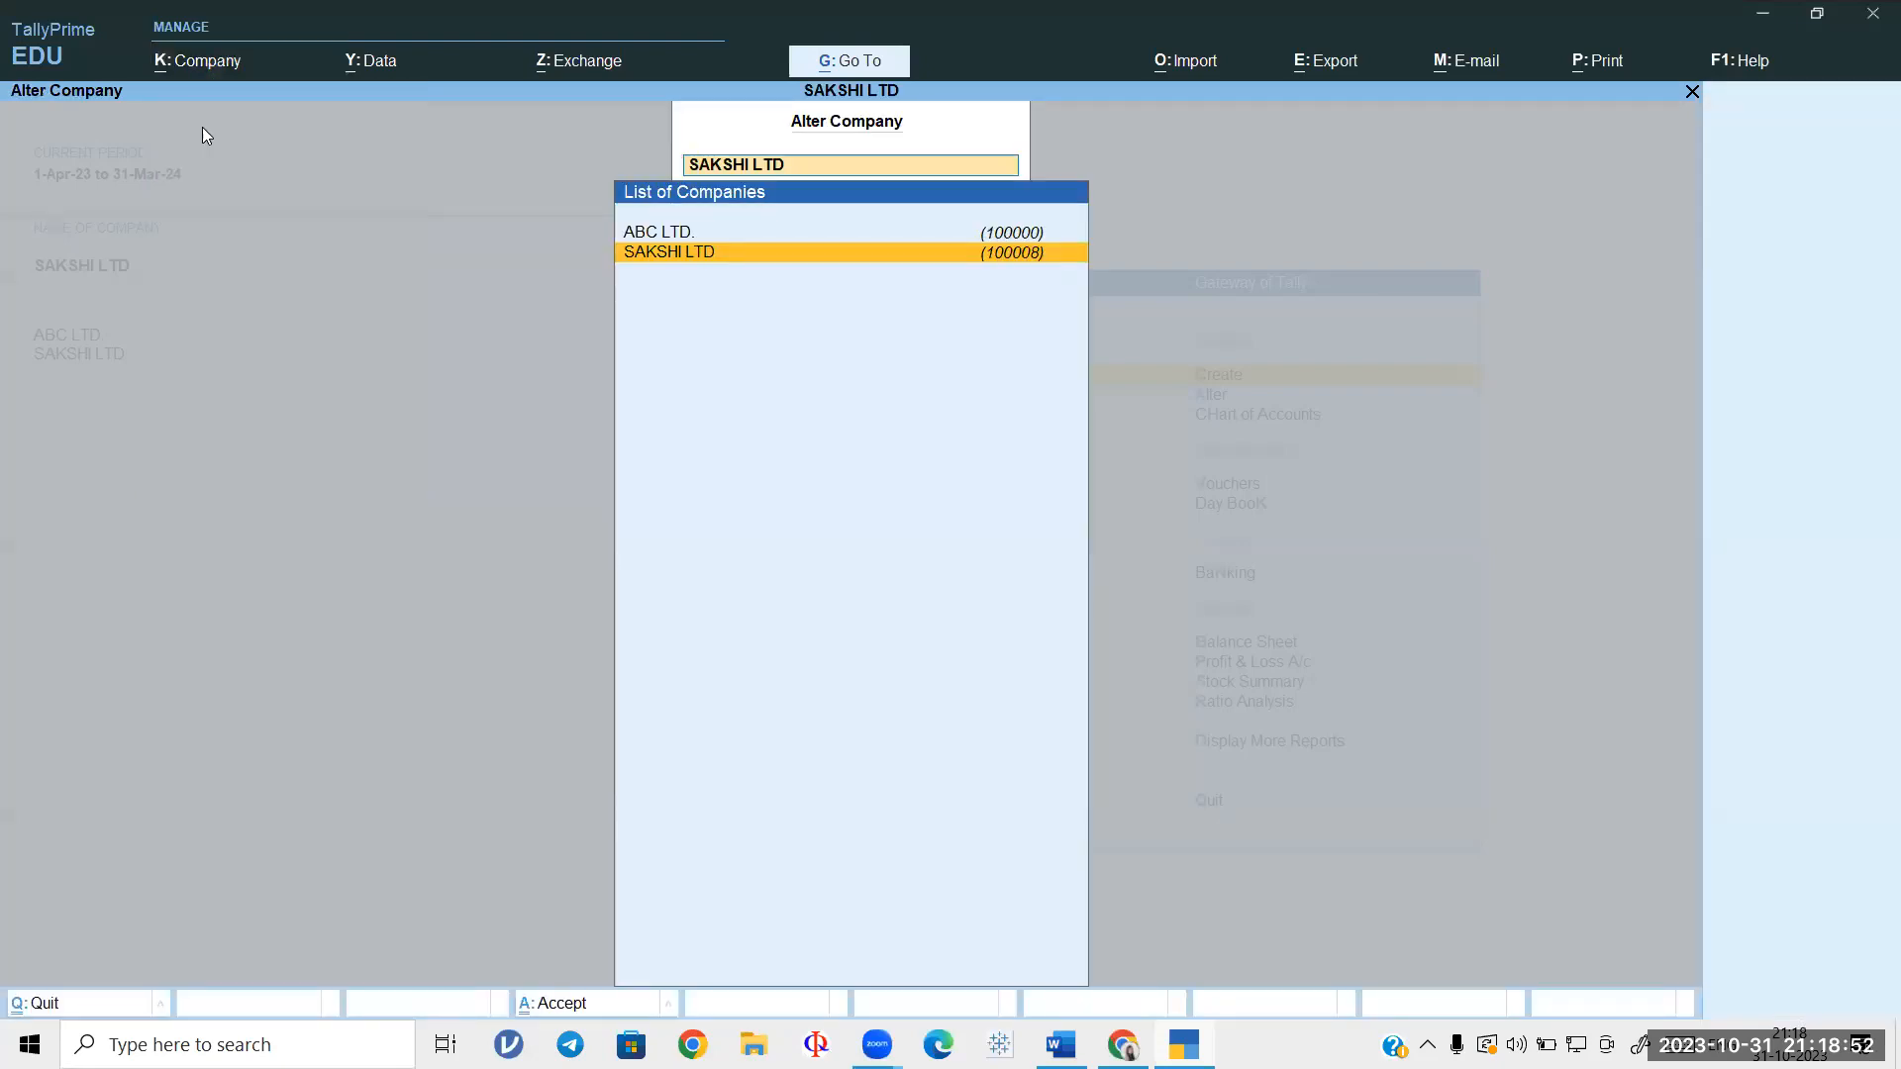
{"action": "key", "text": "Return"}
{"action": "key", "text": "Return"}
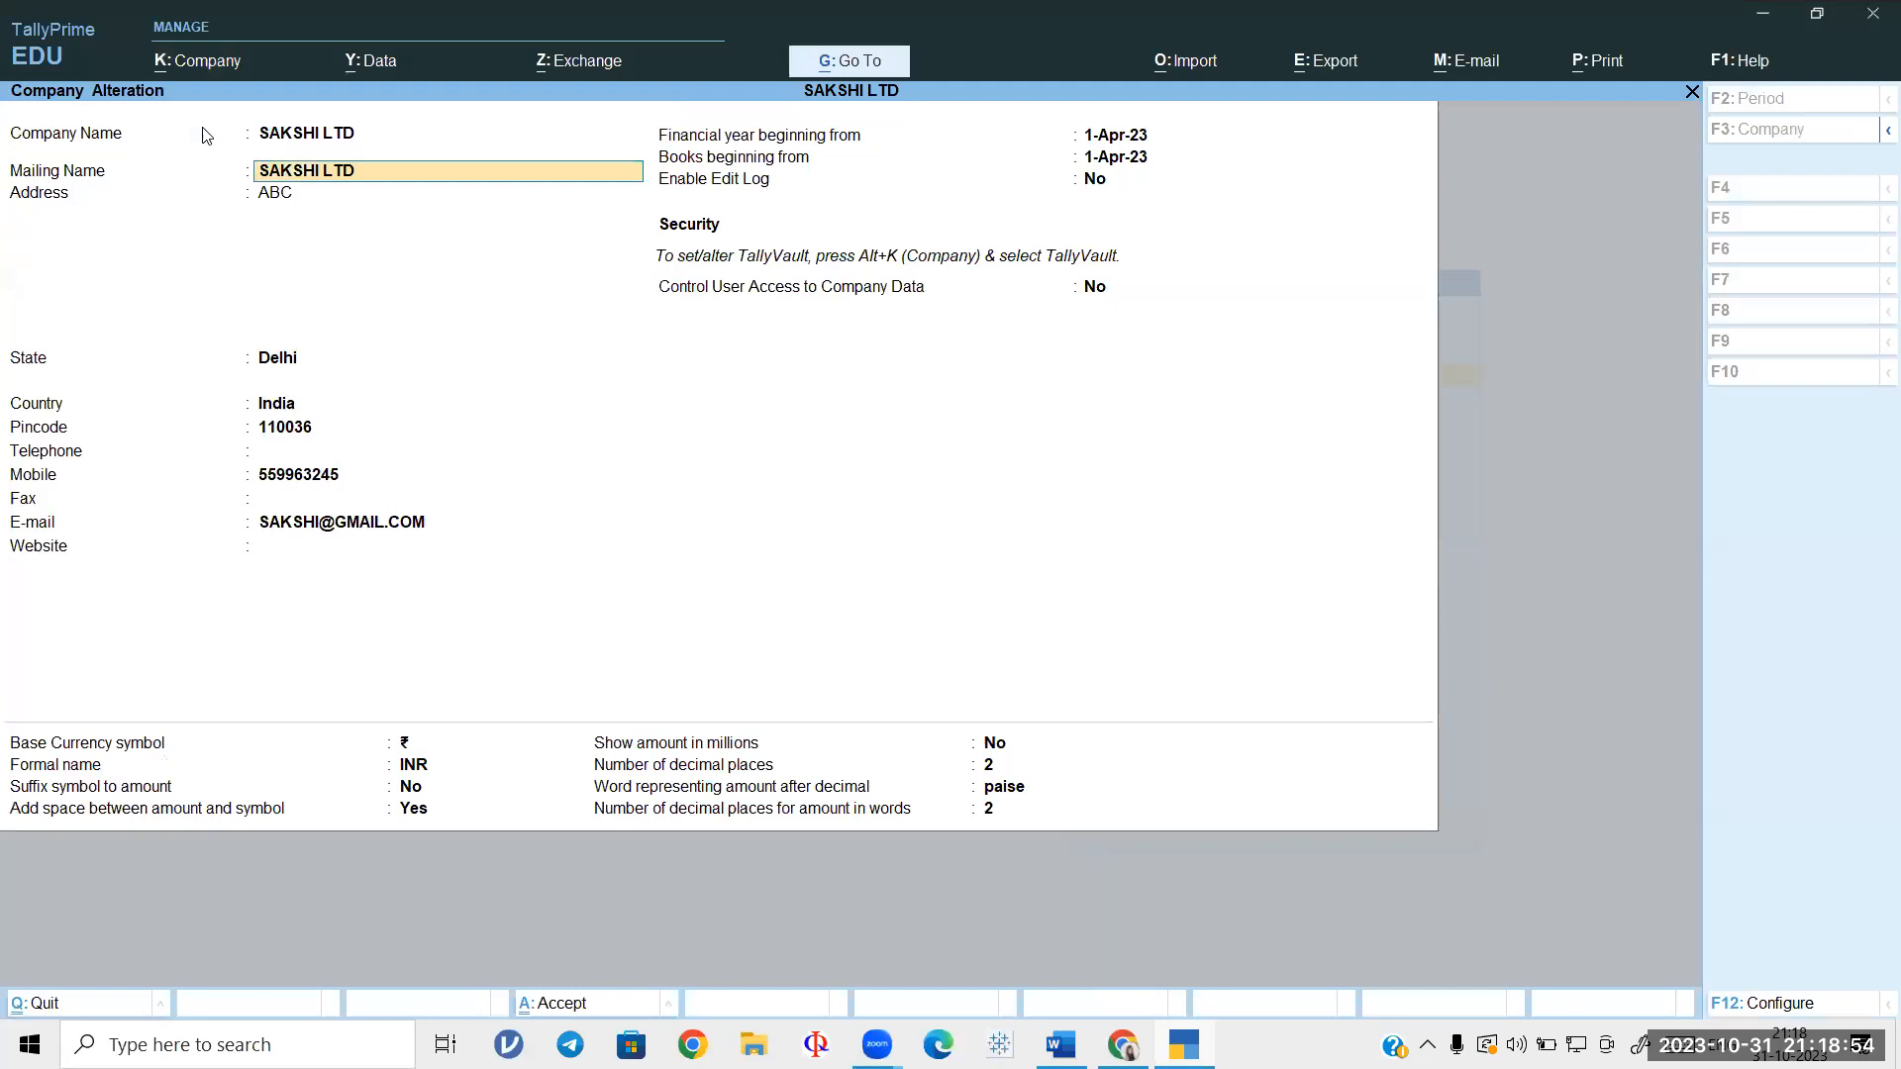
{"action": "key", "text": "Return"}
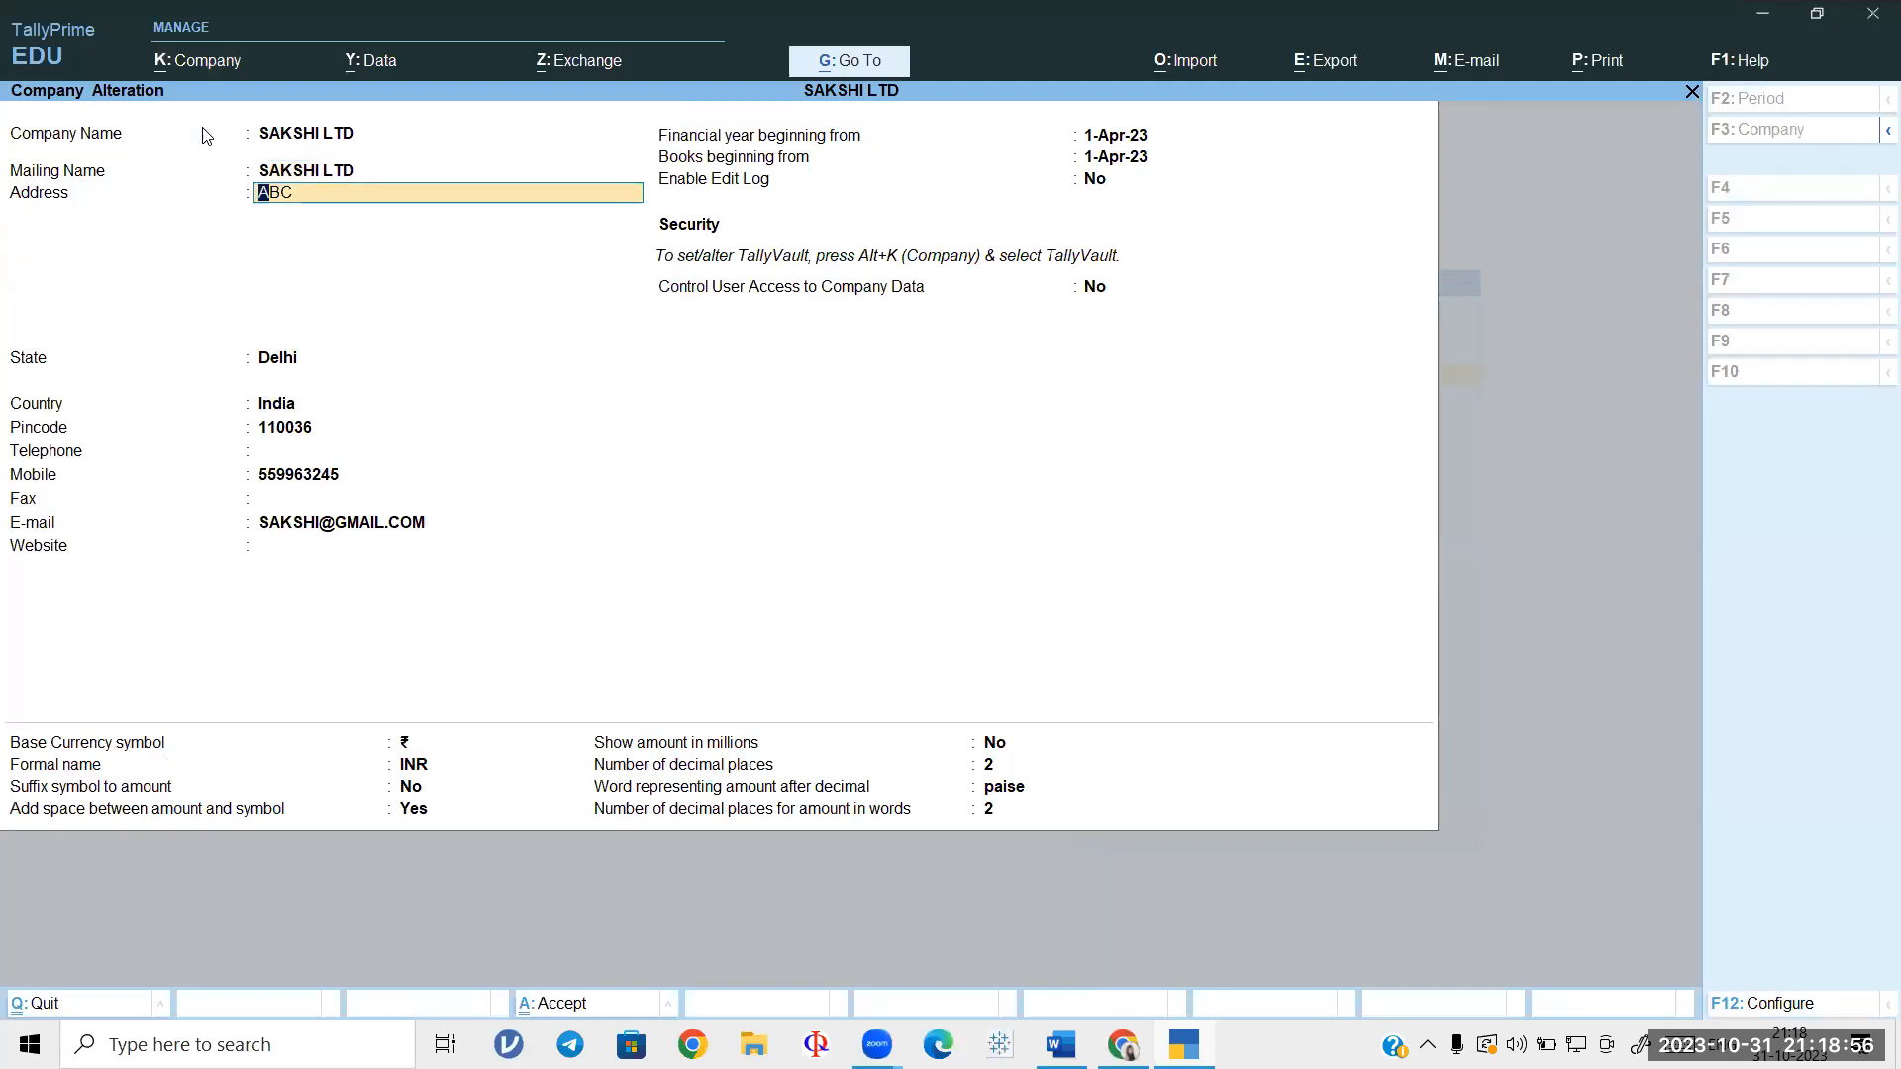
{"action": "key", "text": "Delete"}
{"action": "key", "text": "Delete"}
{"action": "key", "text": "Delete"}
{"action": "type", "text": "XY"}
{"action": "key", "text": "Return"}
{"action": "key", "text": "Return"}
{"action": "key", "text": "Return"}
{"action": "key", "text": "Return"}
{"action": "key", "text": "Return"}
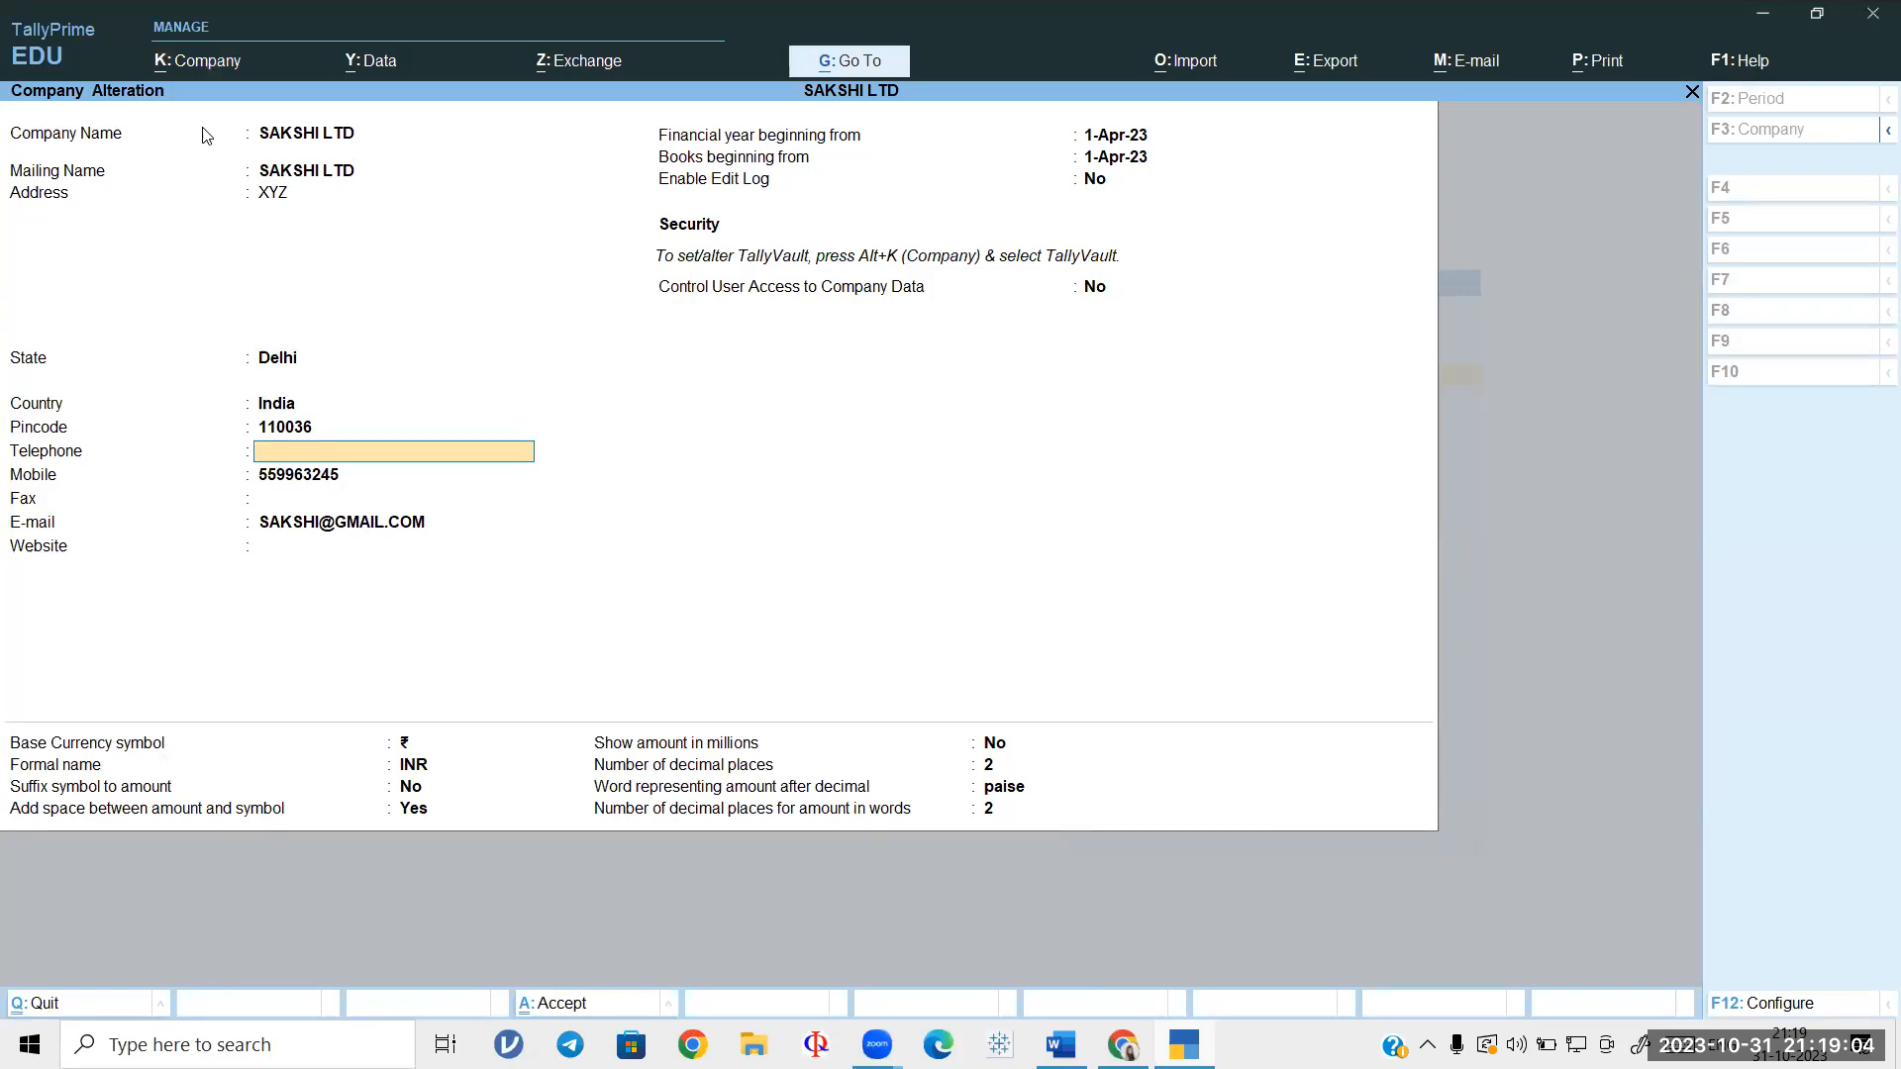
{"action": "key", "text": "ctrl+a"}
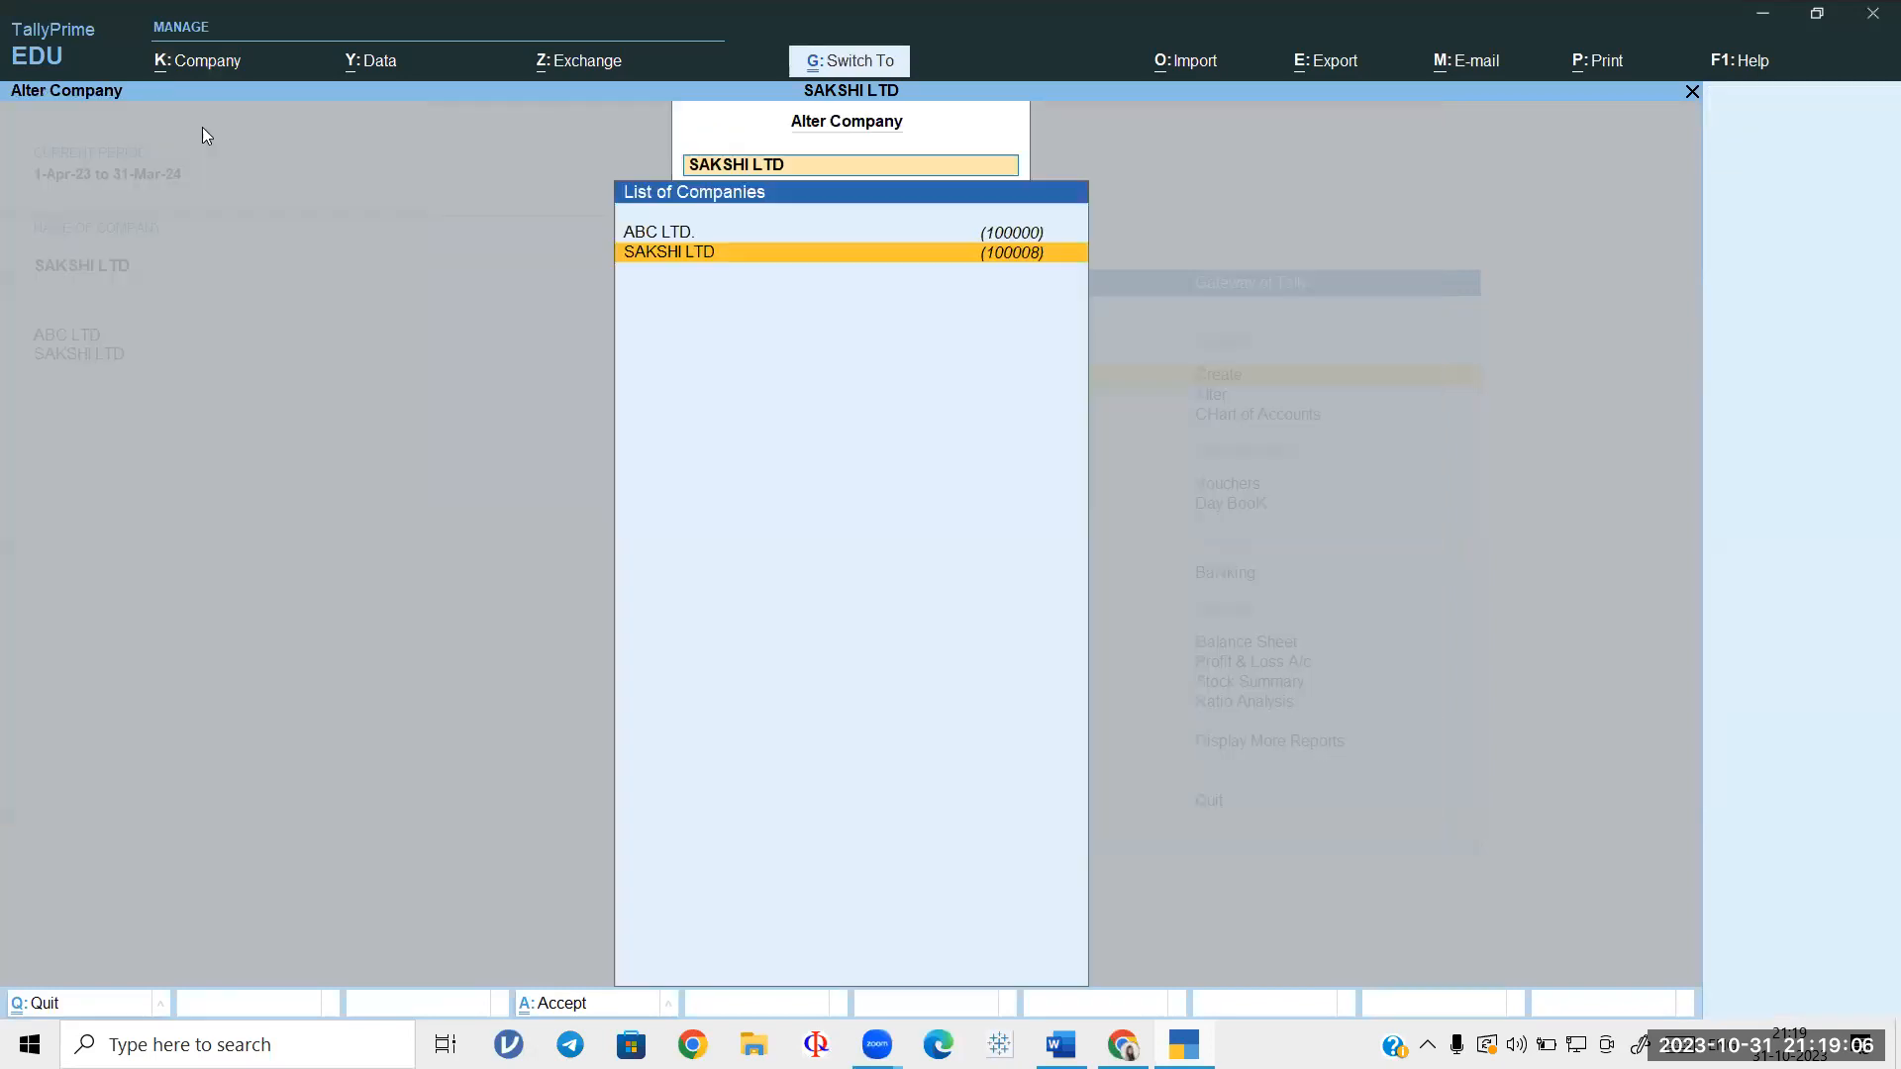
{"action": "key", "text": "Escape"}
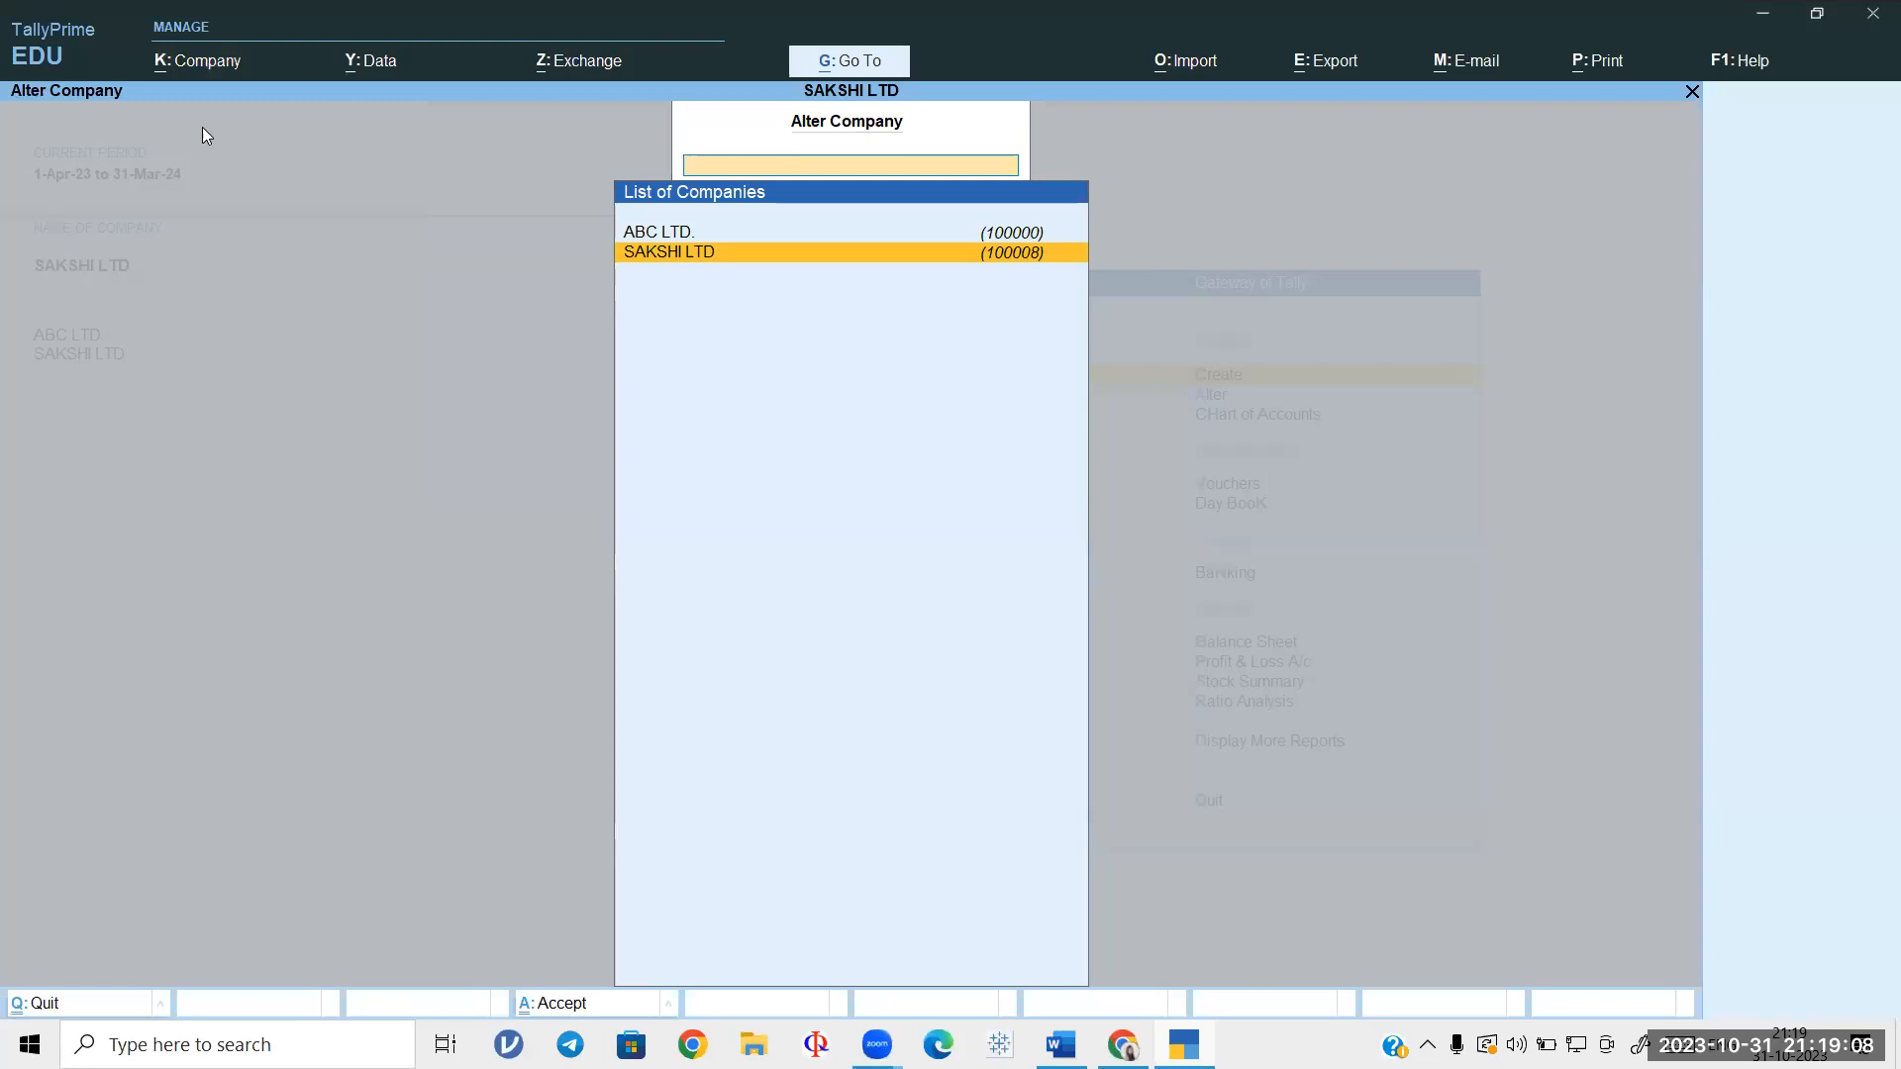
{"action": "key", "text": "Escape"}
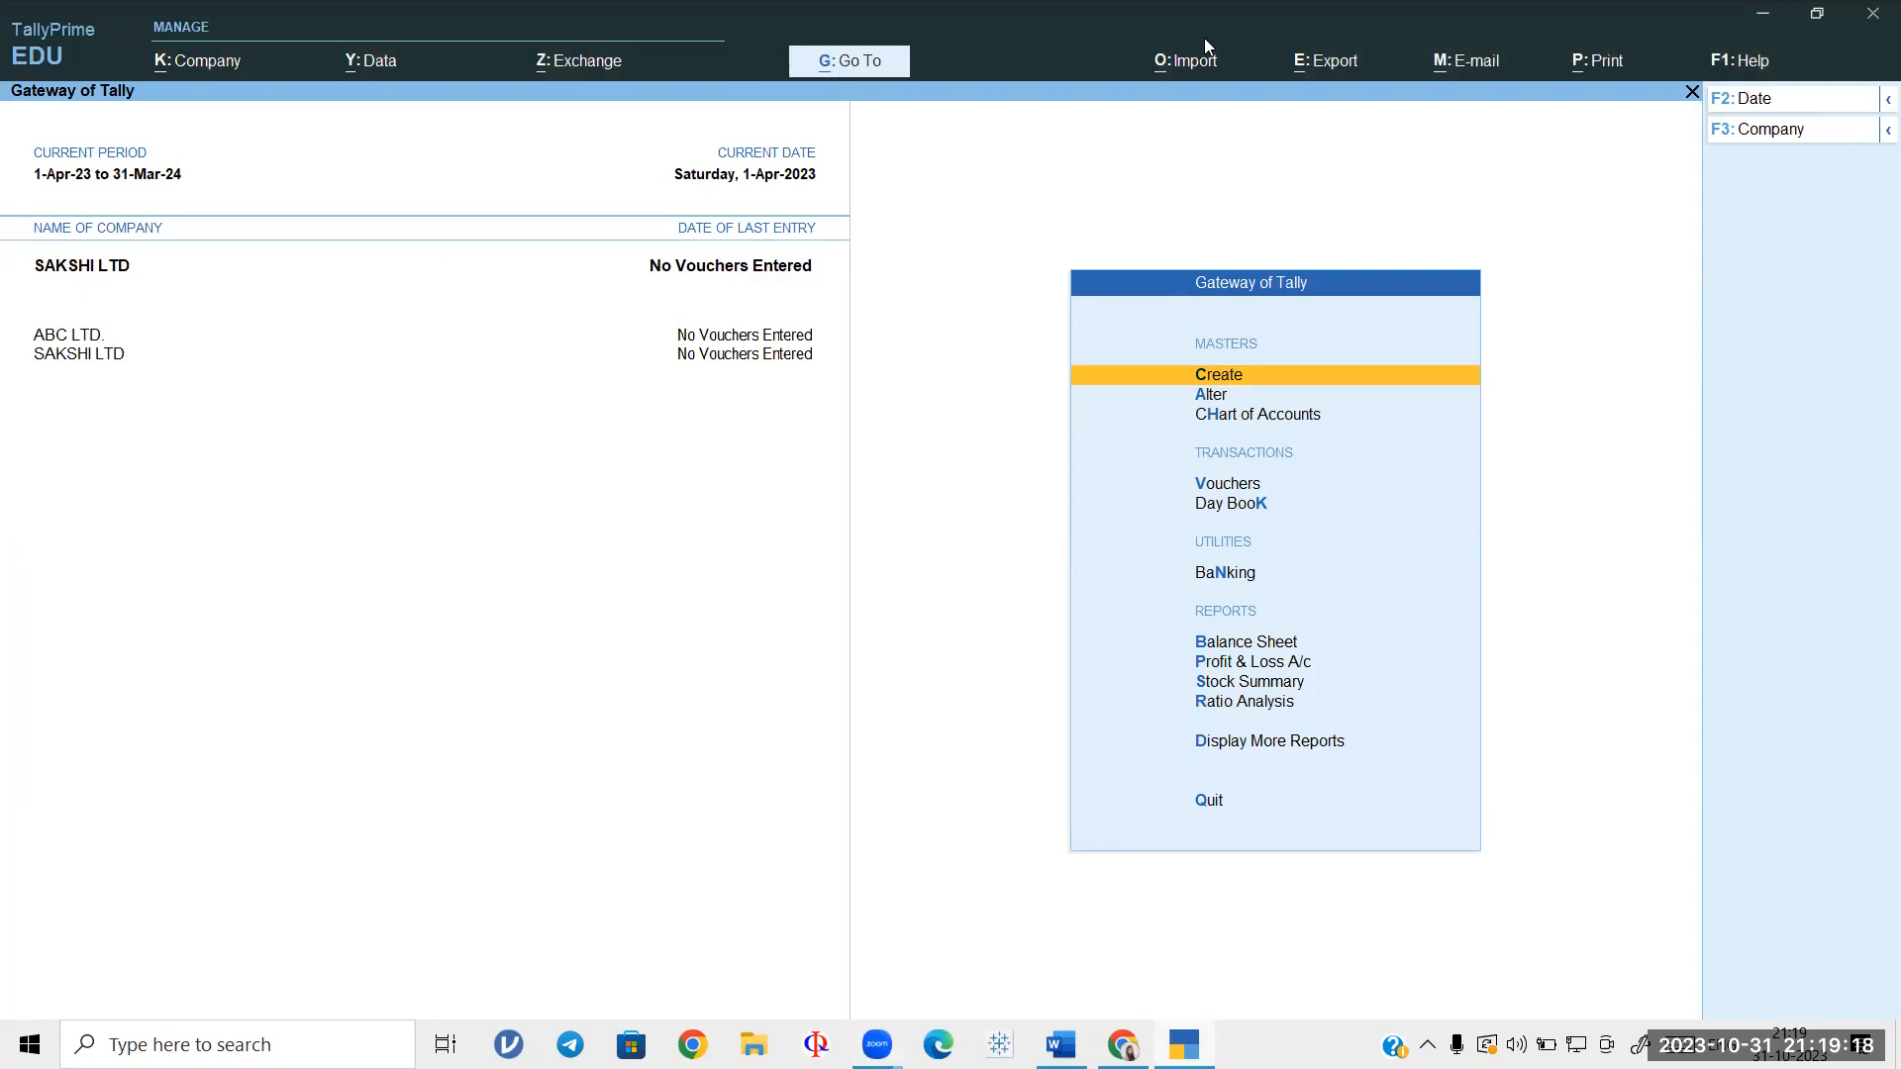
{"action": "left_click", "coordinate": [809, 446]}
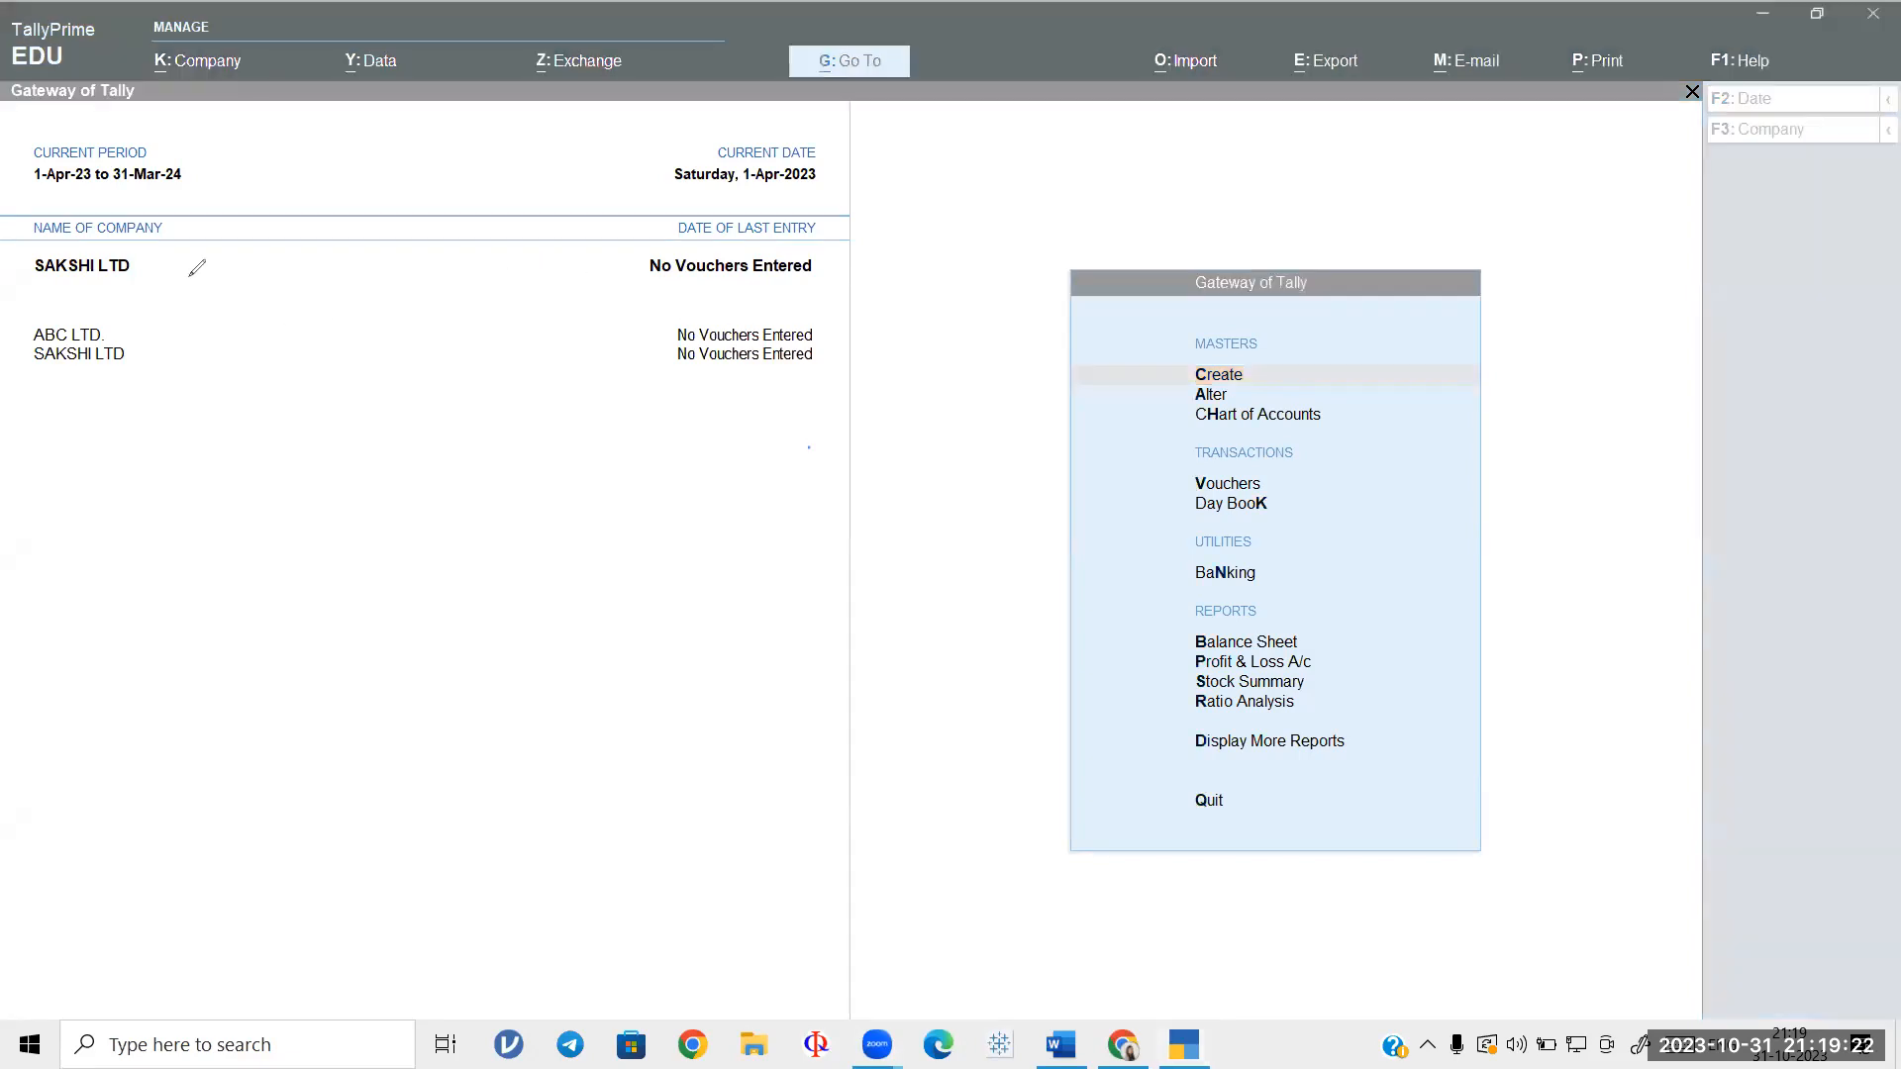
{"action": "left_click", "coordinate": [166, 374]}
{"action": "left_click_drag", "start_coordinate": [127, 333], "coordinate": [185, 294]}
{"action": "mouse_move", "coordinate": [142, 378]}
{"action": "left_mouse_down"}
{"action": "mouse_move", "coordinate": [155, 388]}
{"action": "mouse_move", "coordinate": [217, 337]}
{"action": "left_mouse_up"}
{"action": "mouse_move", "coordinate": [176, 253]}
{"action": "left_mouse_down"}
{"action": "mouse_move", "coordinate": [19, 302]}
{"action": "mouse_move", "coordinate": [138, 238]}
{"action": "mouse_move", "coordinate": [256, 259]}
{"action": "mouse_move", "coordinate": [287, 226]}
{"action": "mouse_move", "coordinate": [287, 259]}
{"action": "mouse_move", "coordinate": [394, 177]}
{"action": "left_mouse_up"}
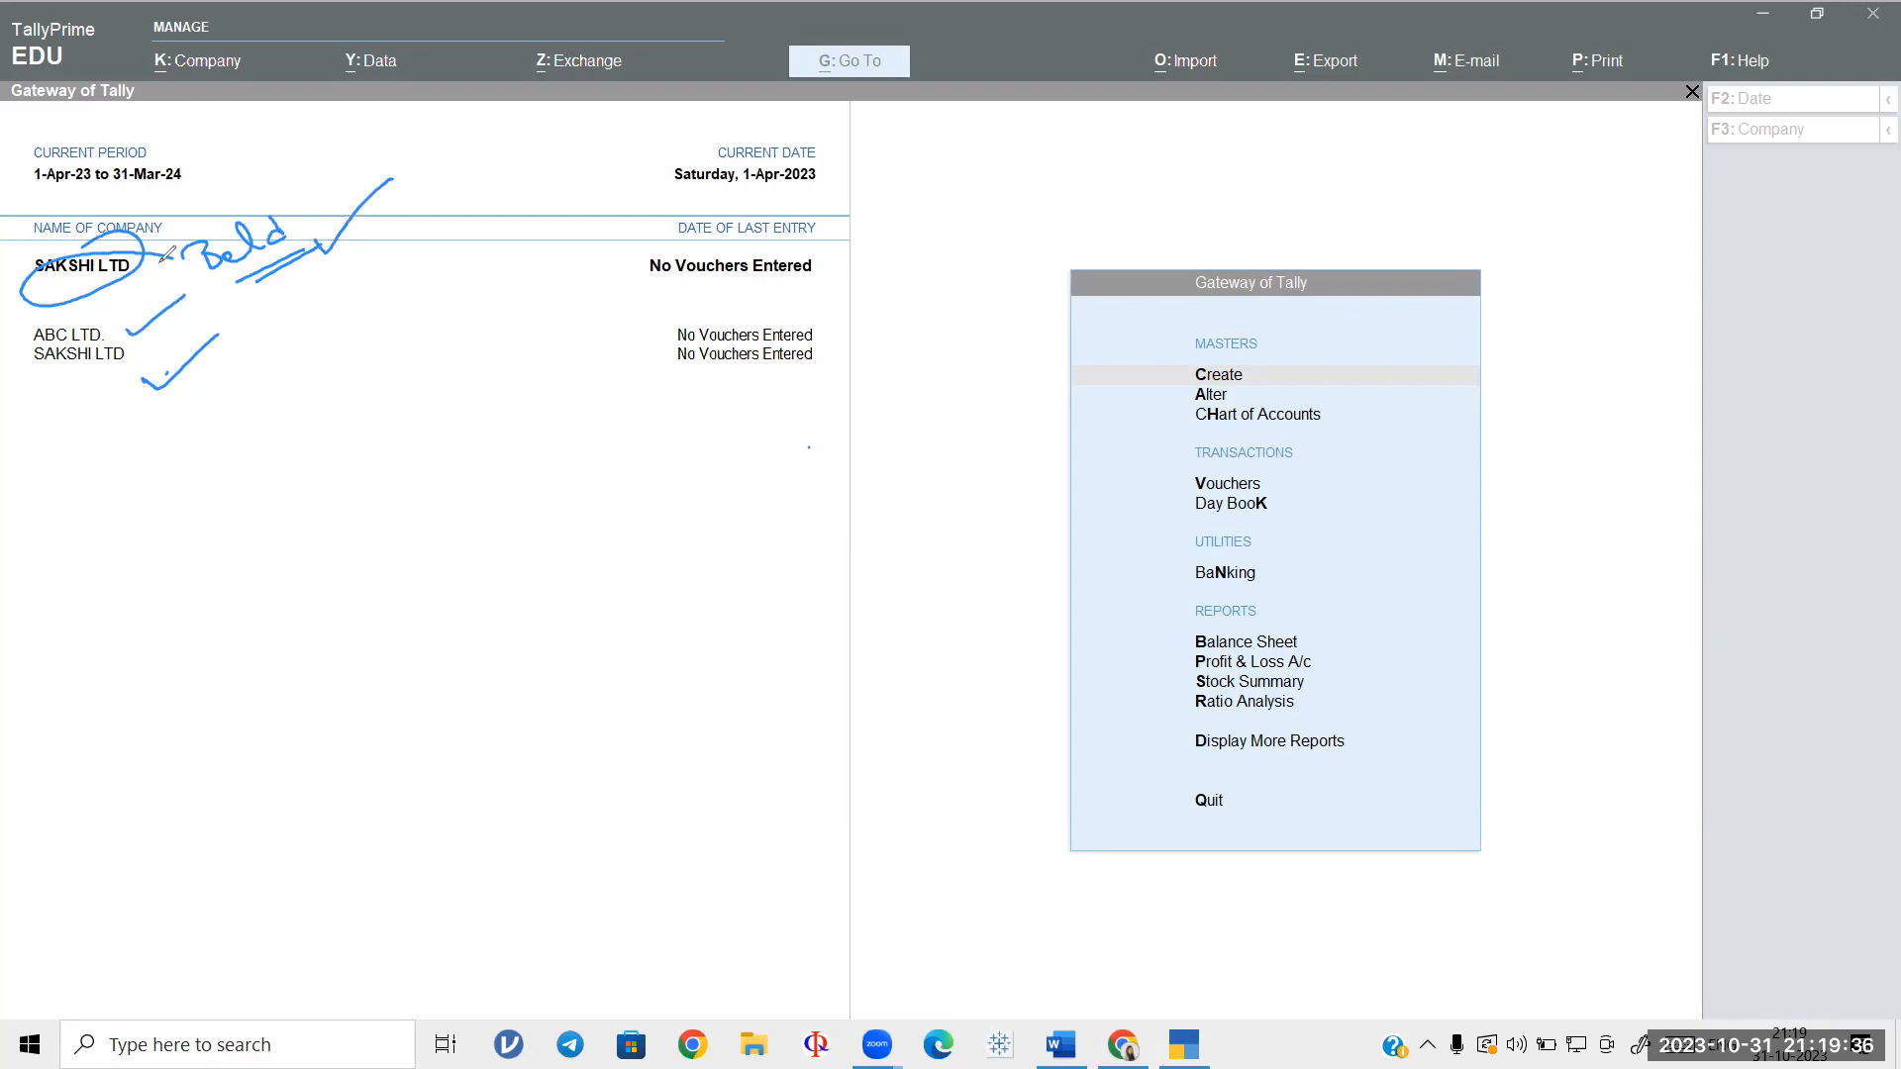
{"action": "left_click_drag", "start_coordinate": [47, 295], "coordinate": [638, 257]}
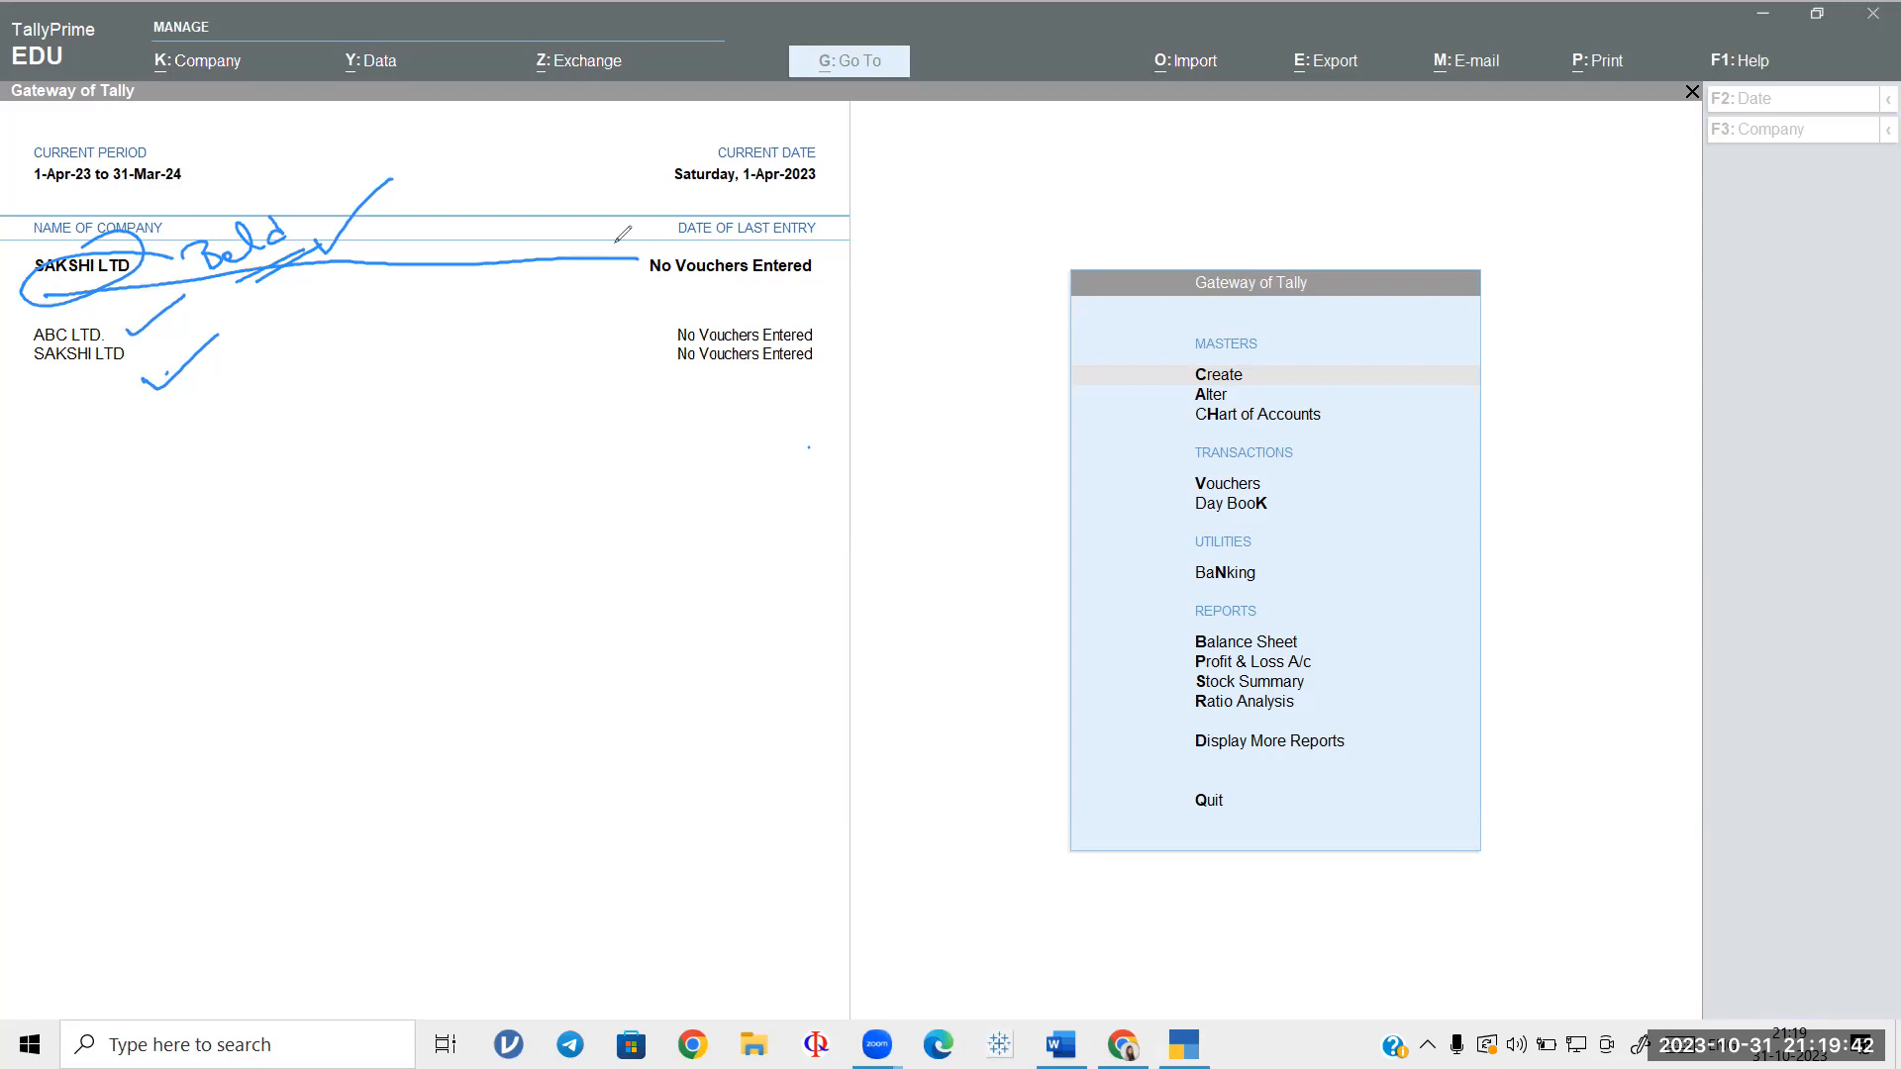
{"action": "mouse_move", "coordinate": [117, 269]}
{"action": "left_mouse_down"}
{"action": "mouse_move", "coordinate": [195, 326]}
{"action": "mouse_move", "coordinate": [281, 247]}
{"action": "mouse_move", "coordinate": [178, 268]}
{"action": "mouse_move", "coordinate": [404, 137]}
{"action": "mouse_move", "coordinate": [310, 267]}
{"action": "left_mouse_up"}
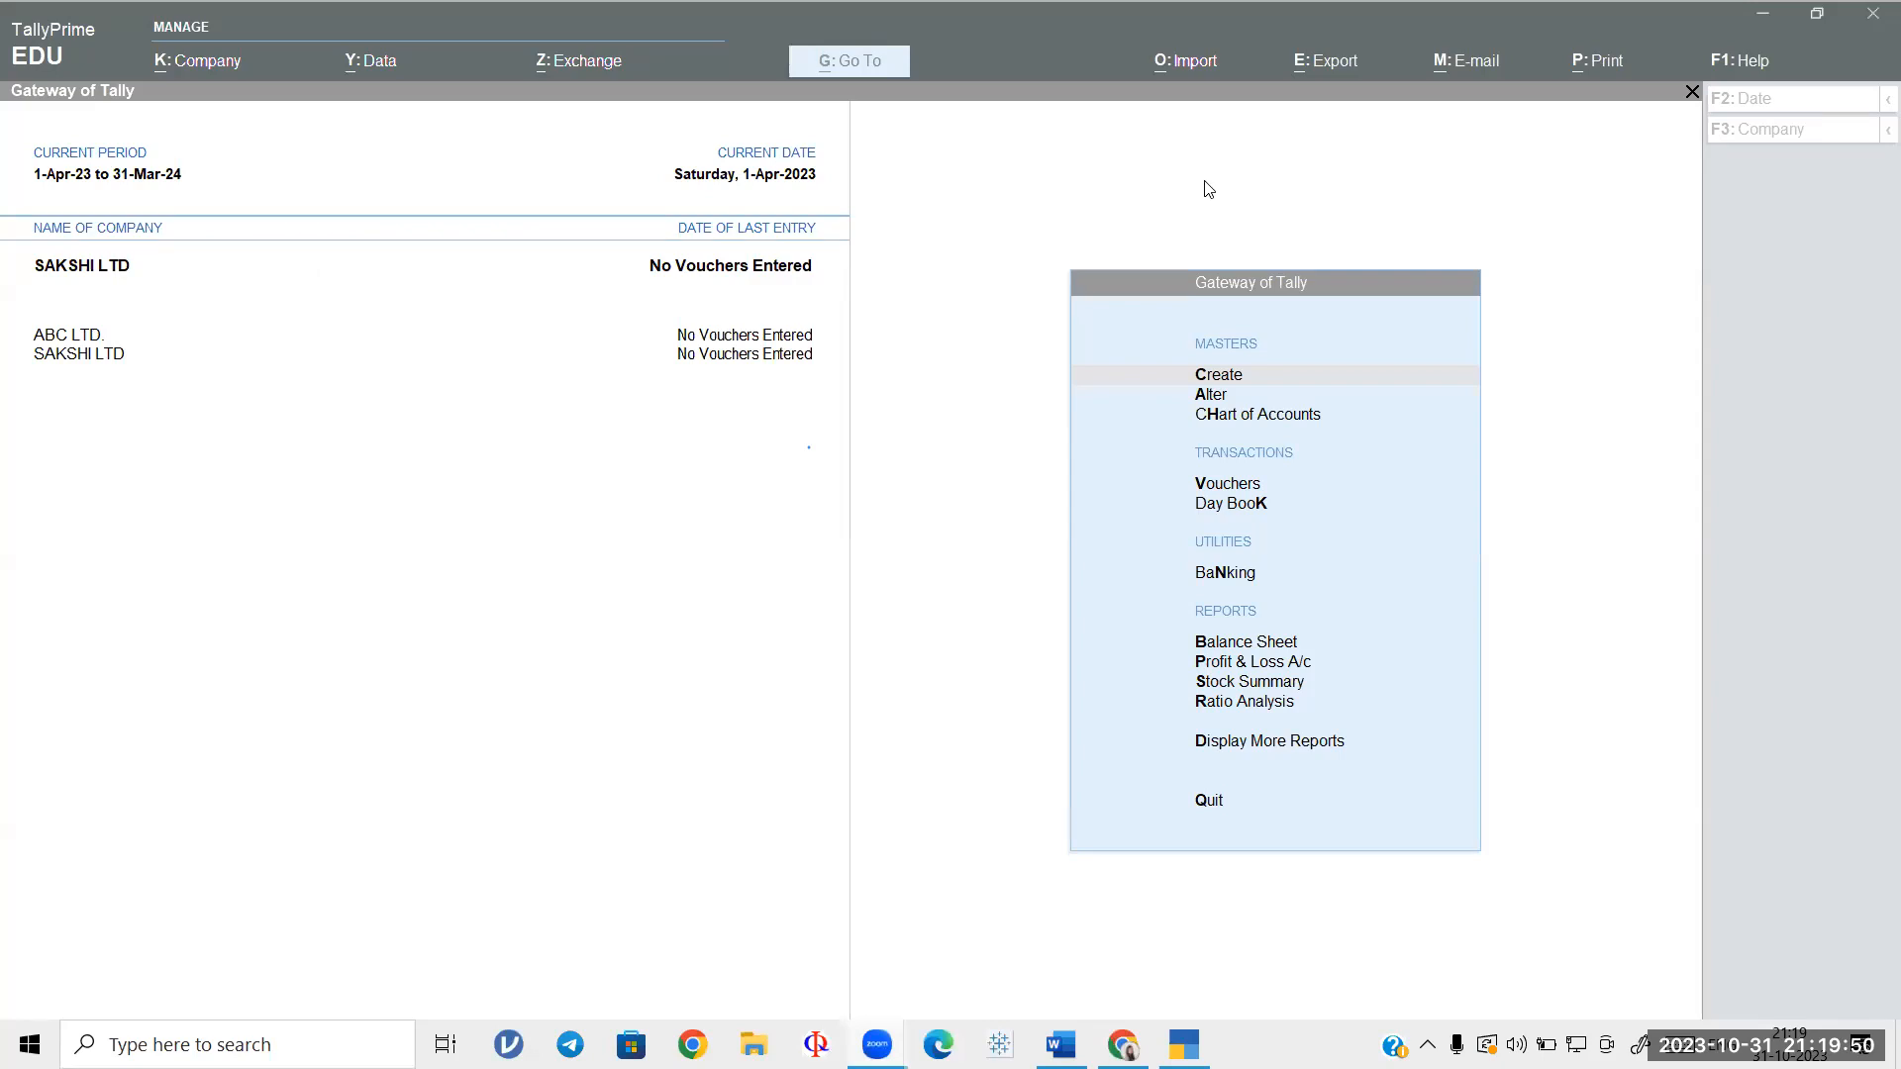
{"action": "left_click", "coordinate": [767, 508]}
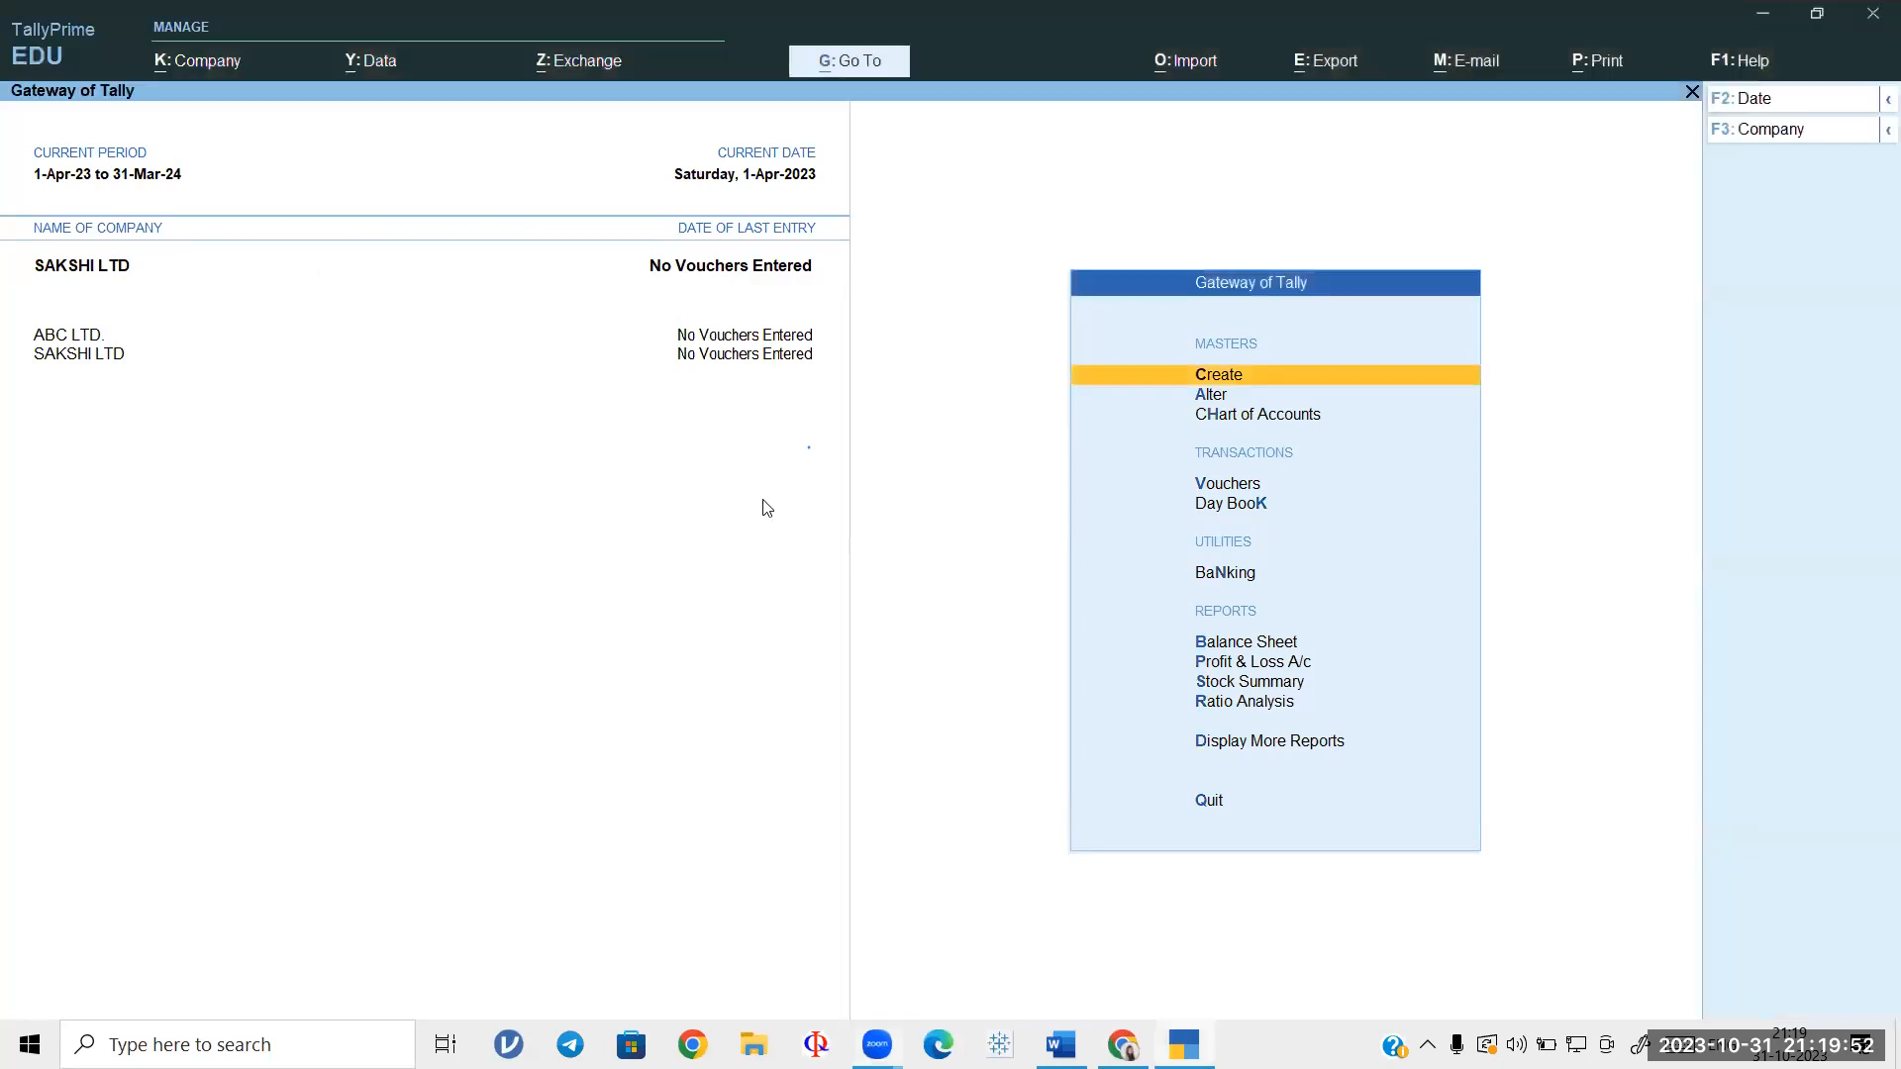